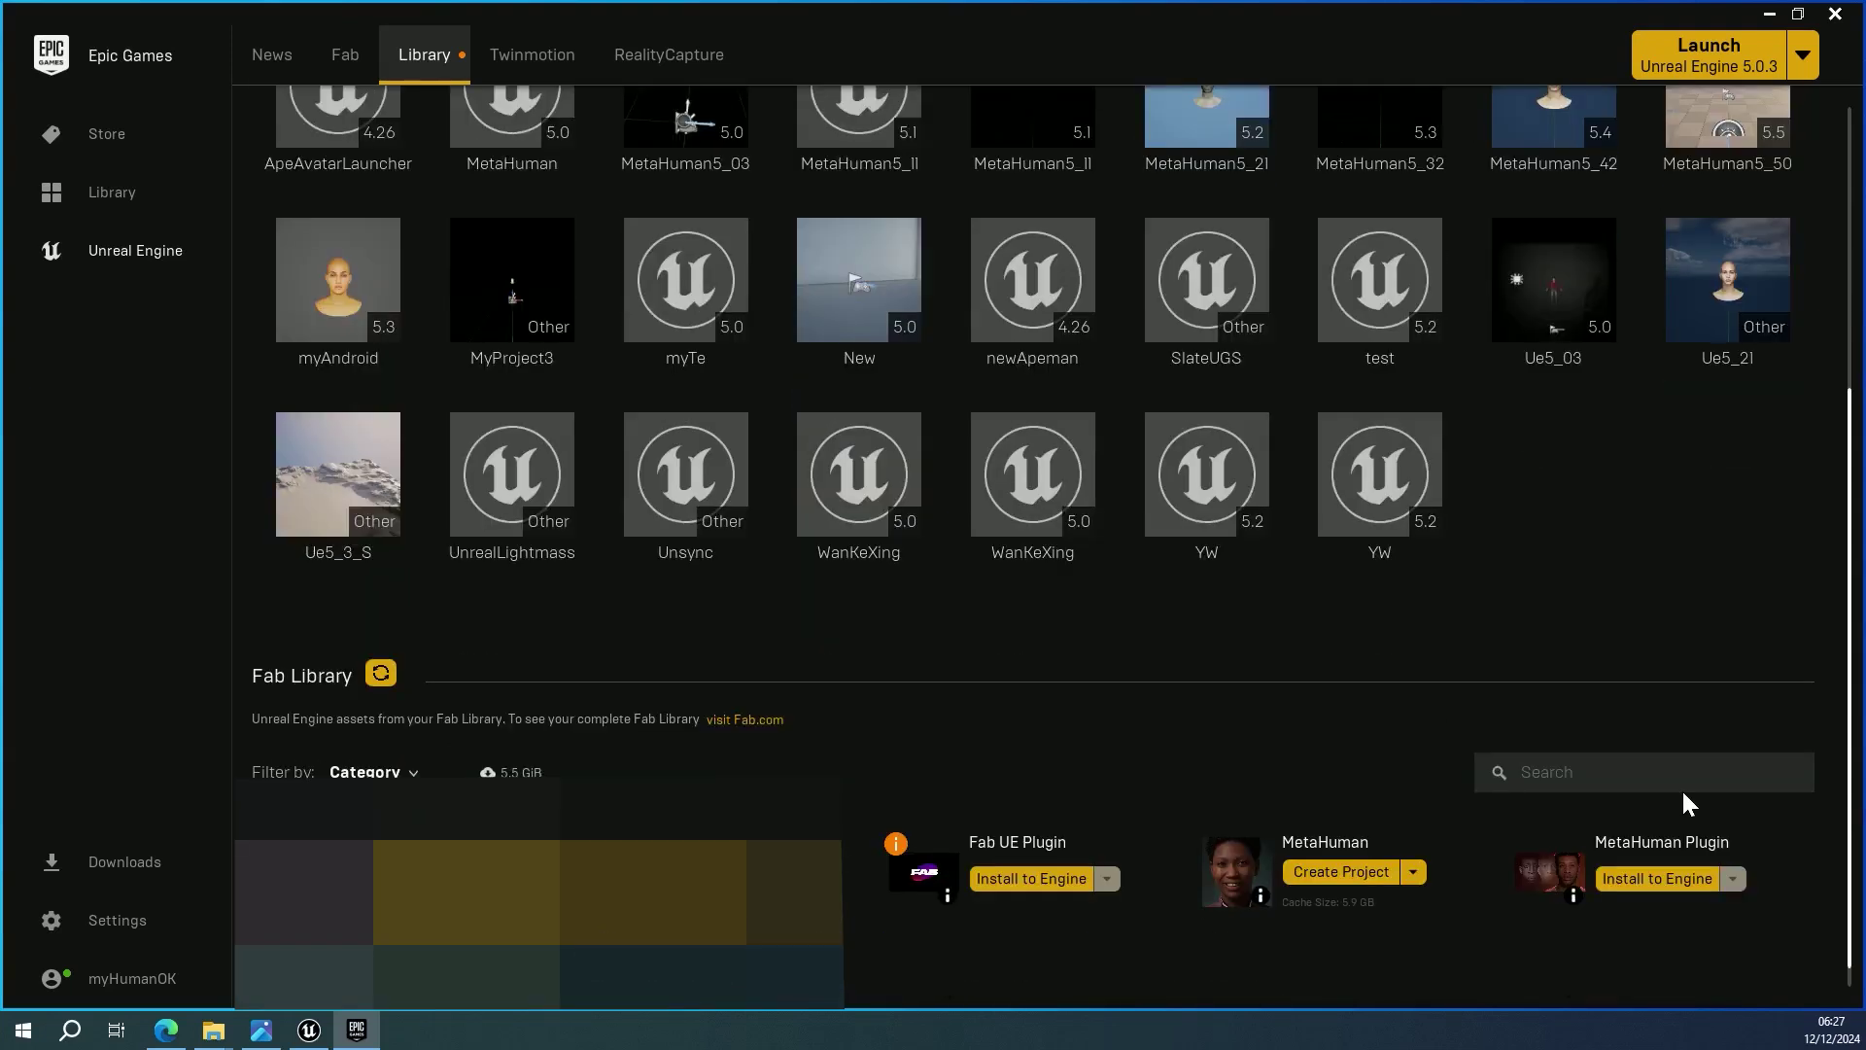
Check which engine versions the MetaHuman Plugin in the Fab Library can be installed to, without installing it
scroll(1684, 795, down, 1)
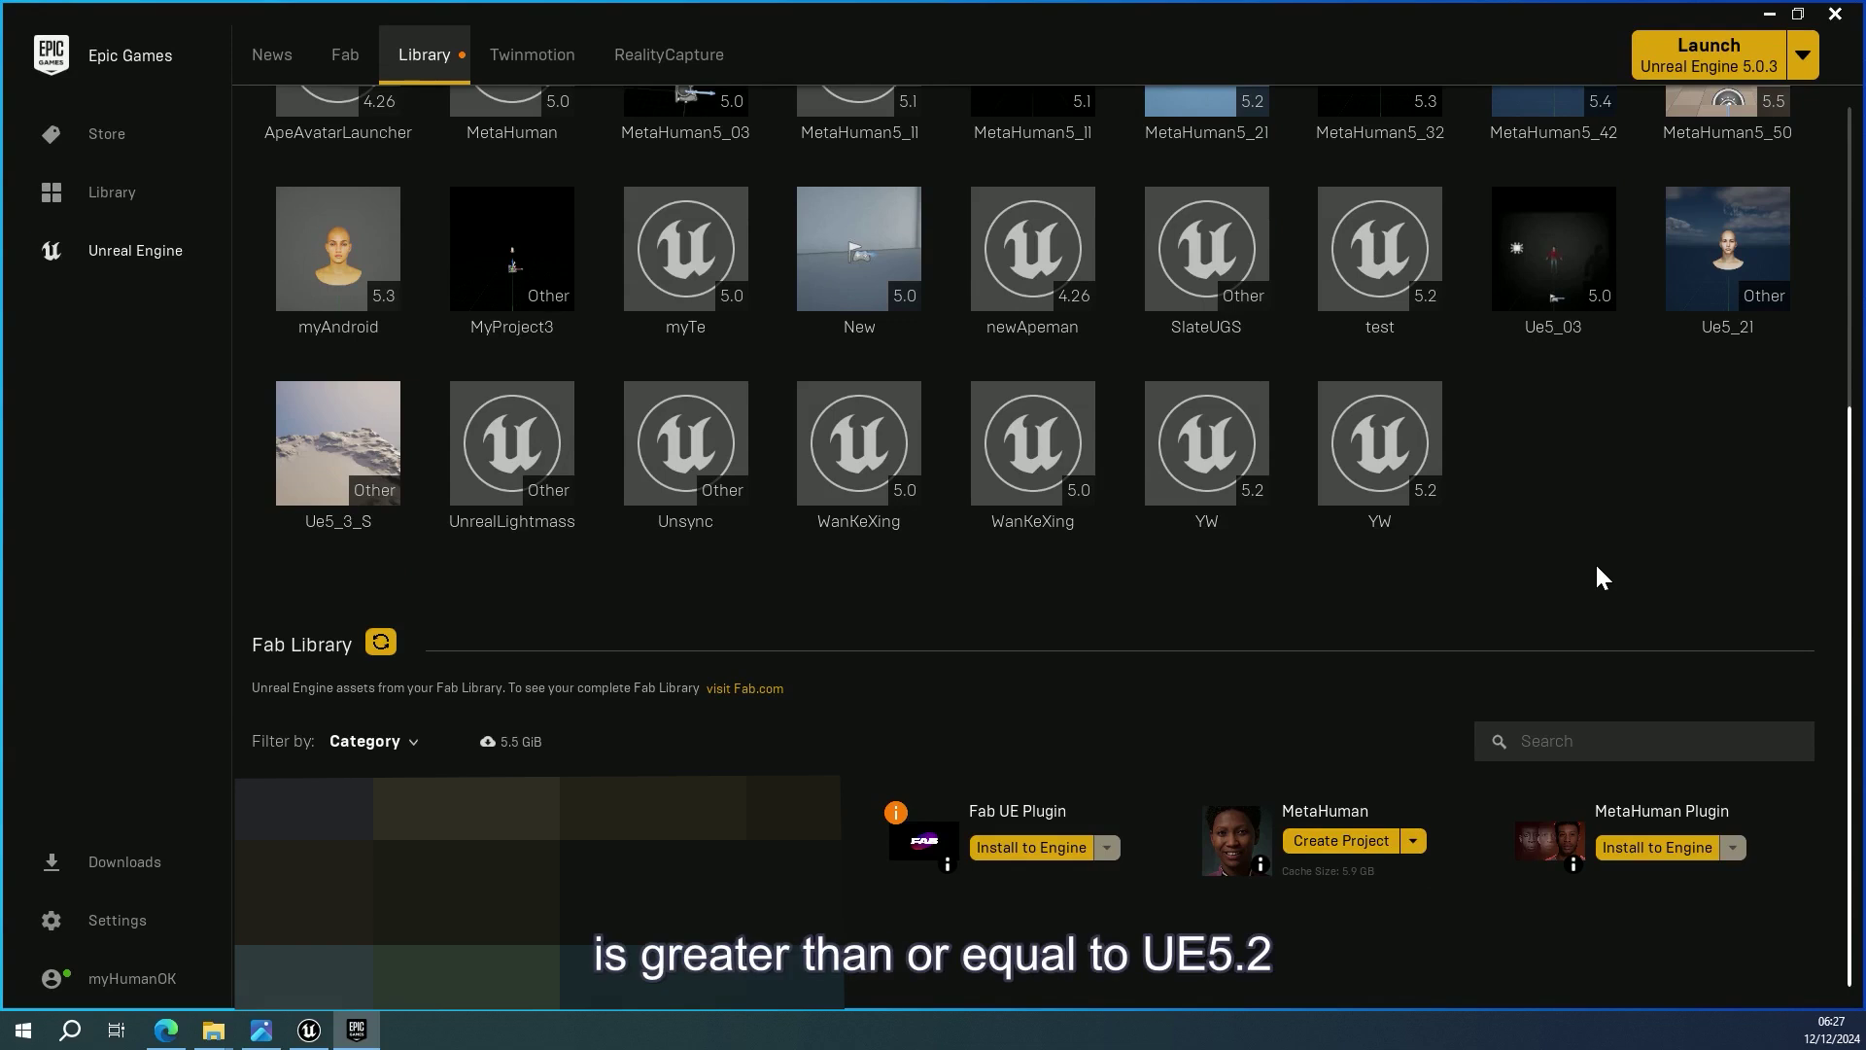
click(1639, 819)
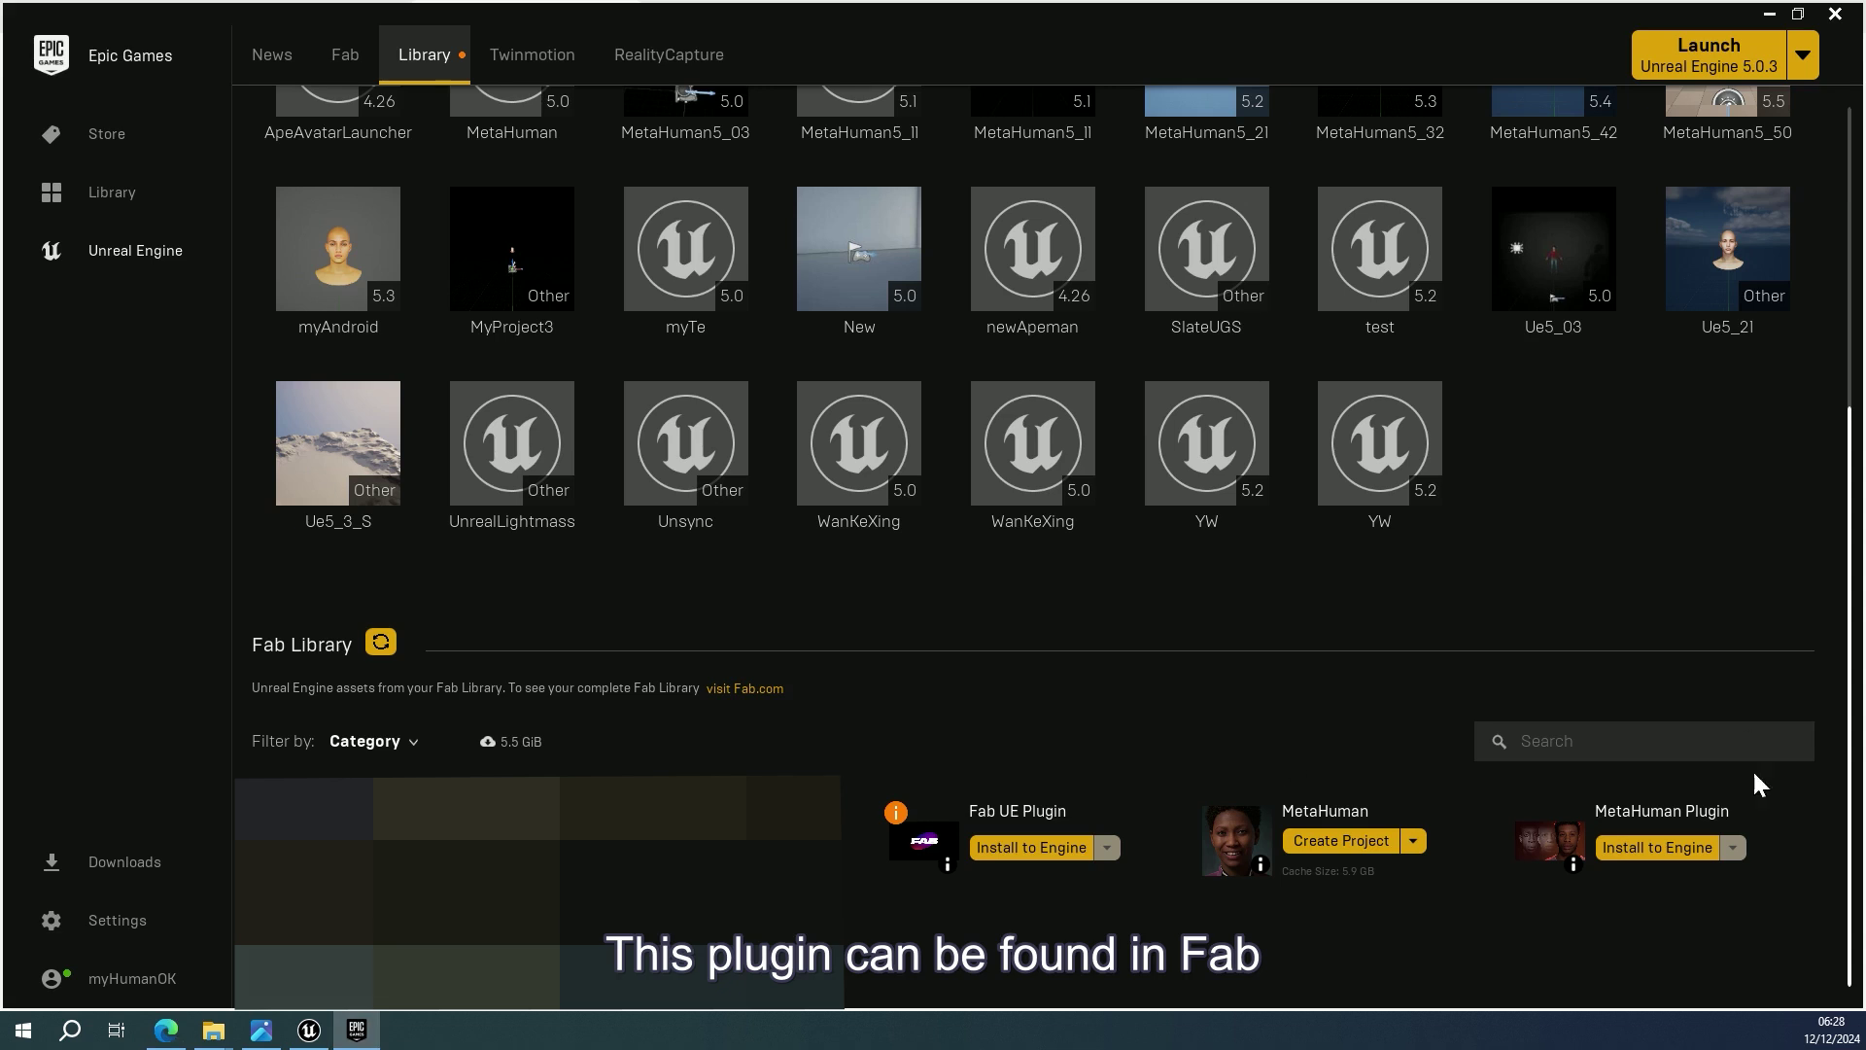
click(1657, 847)
click(838, 517)
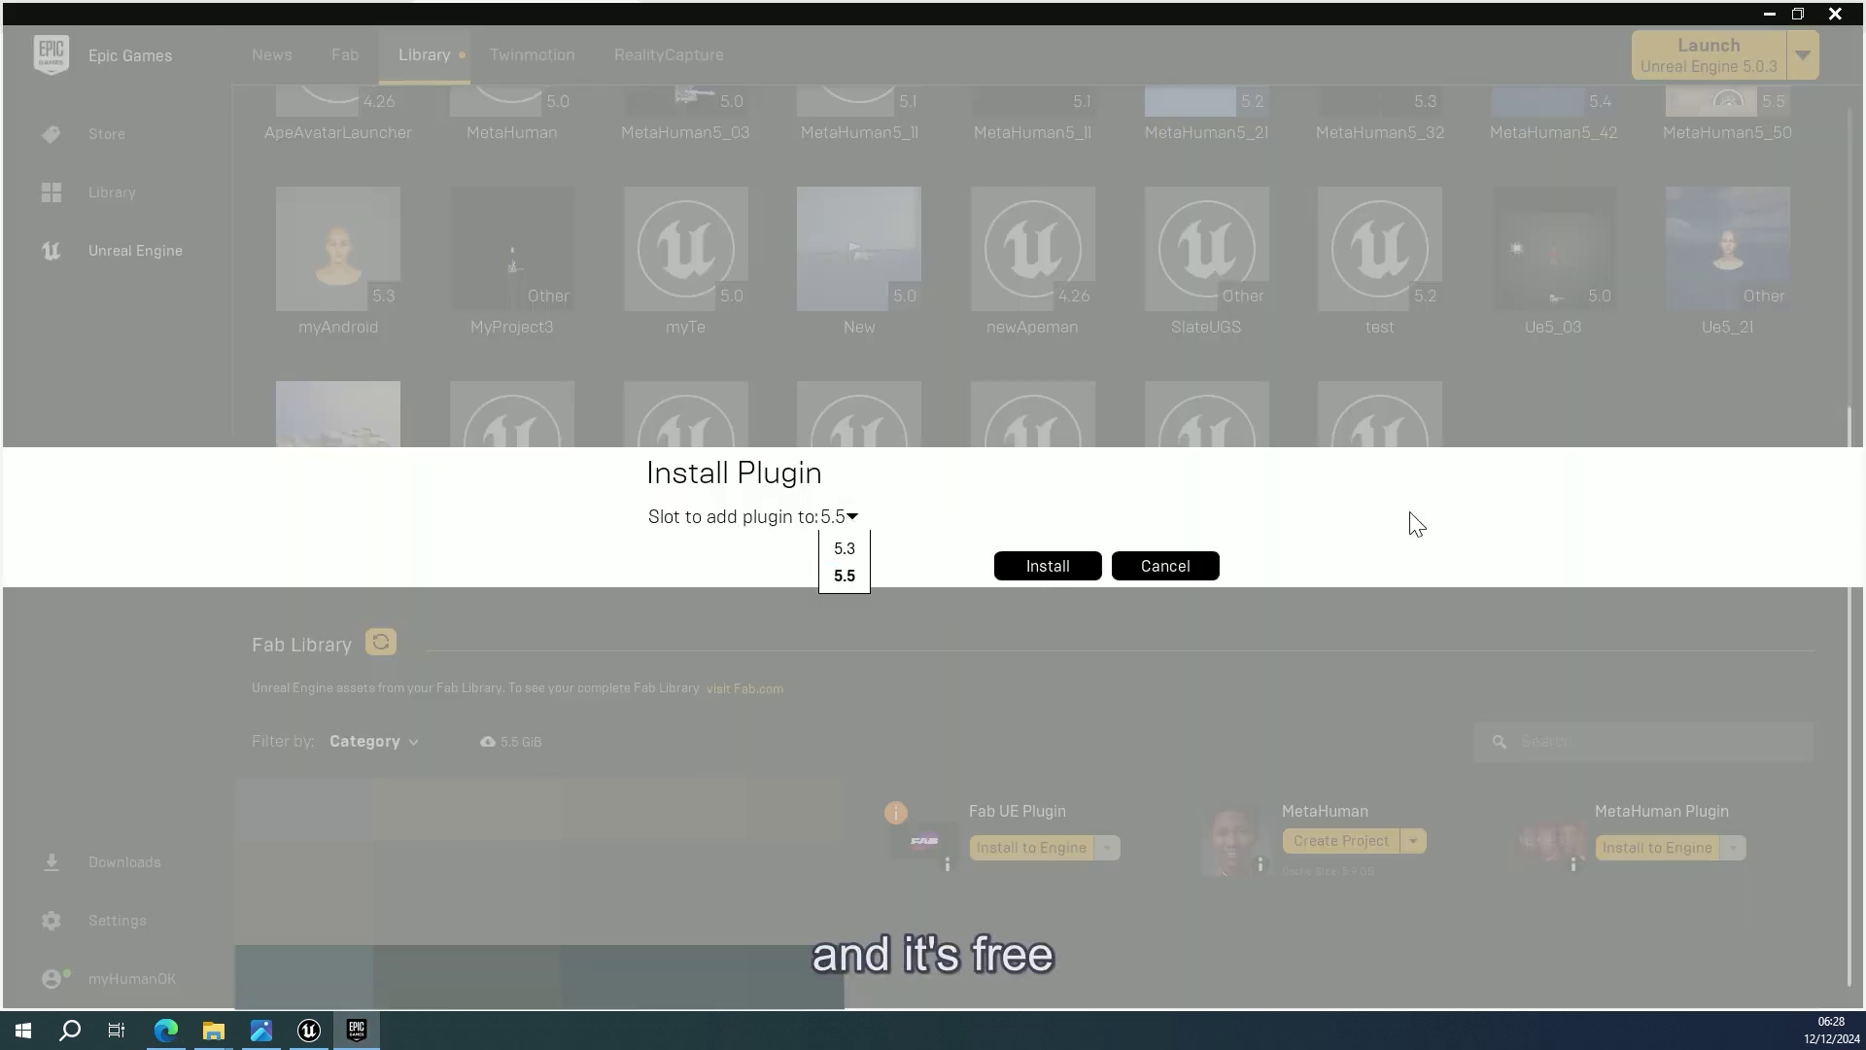
click(1165, 565)
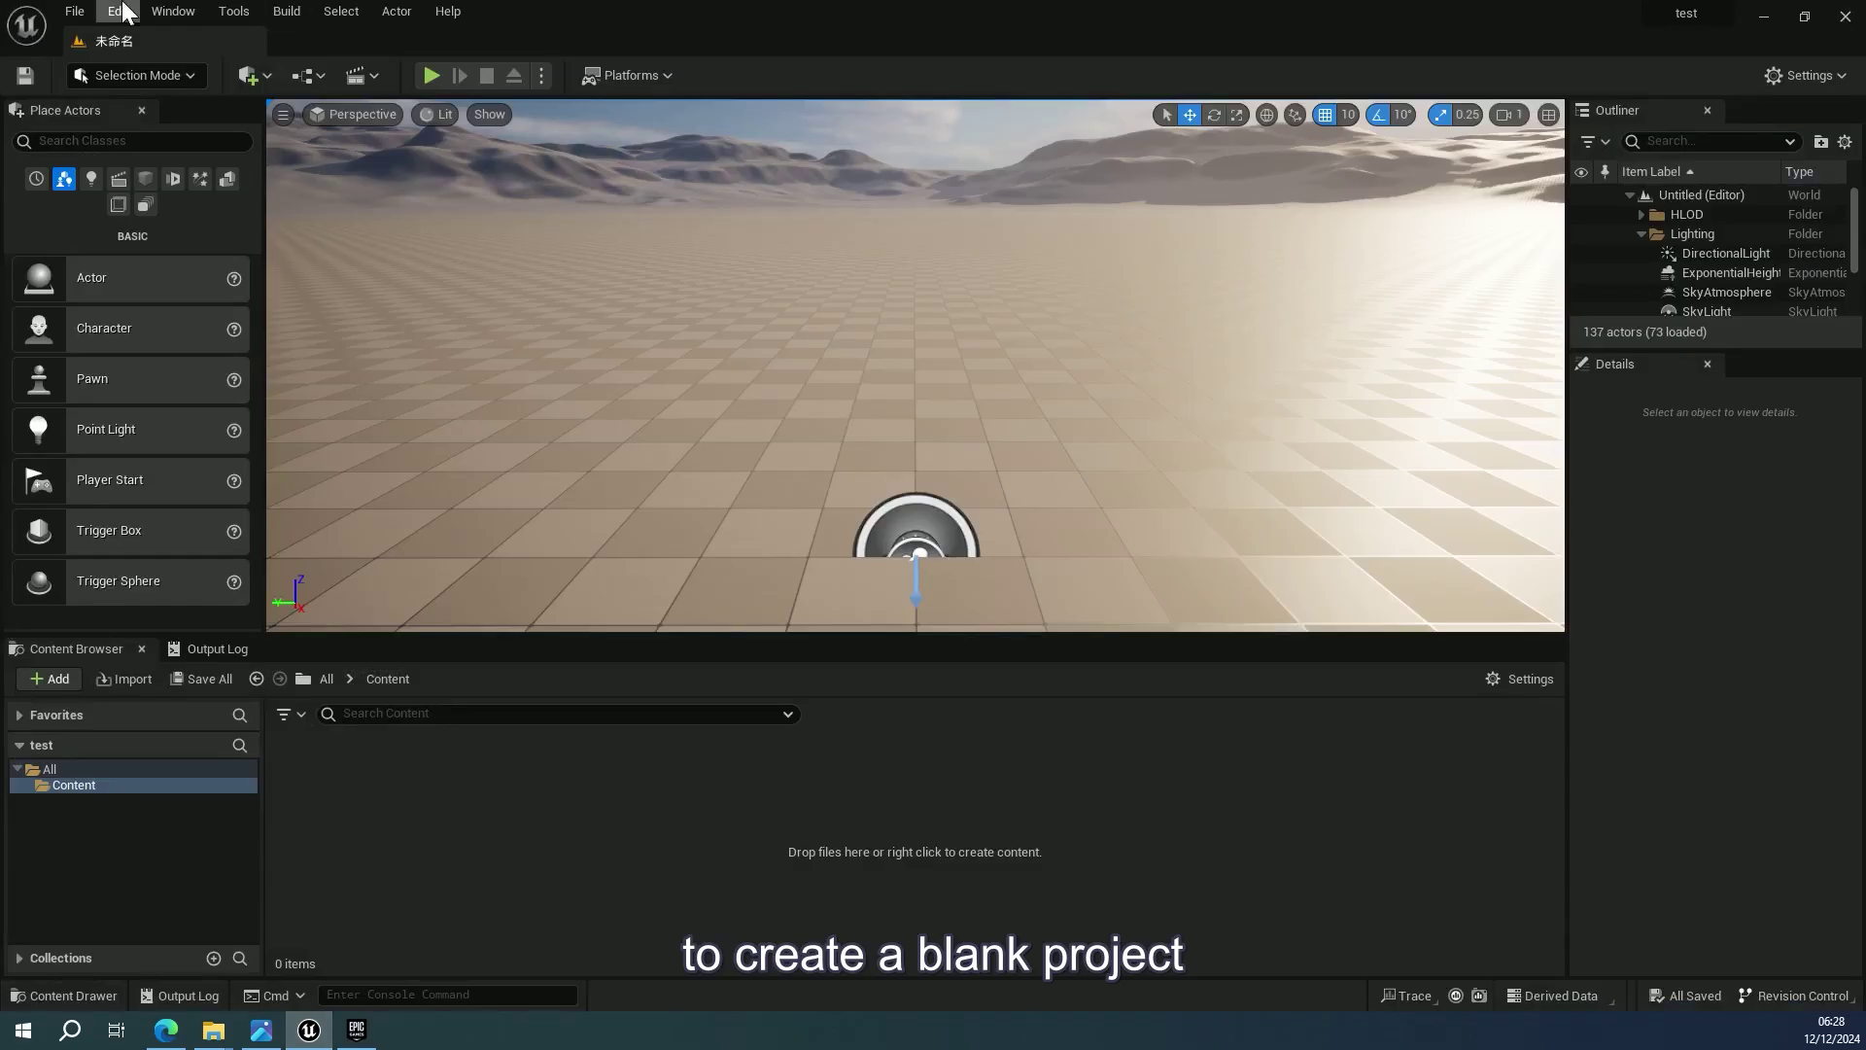
Switch to Unreal Editor, enable the installed MetaHuman plugin despite its experimental status, and restart the editor
click(75, 10)
mouse_move(118, 11)
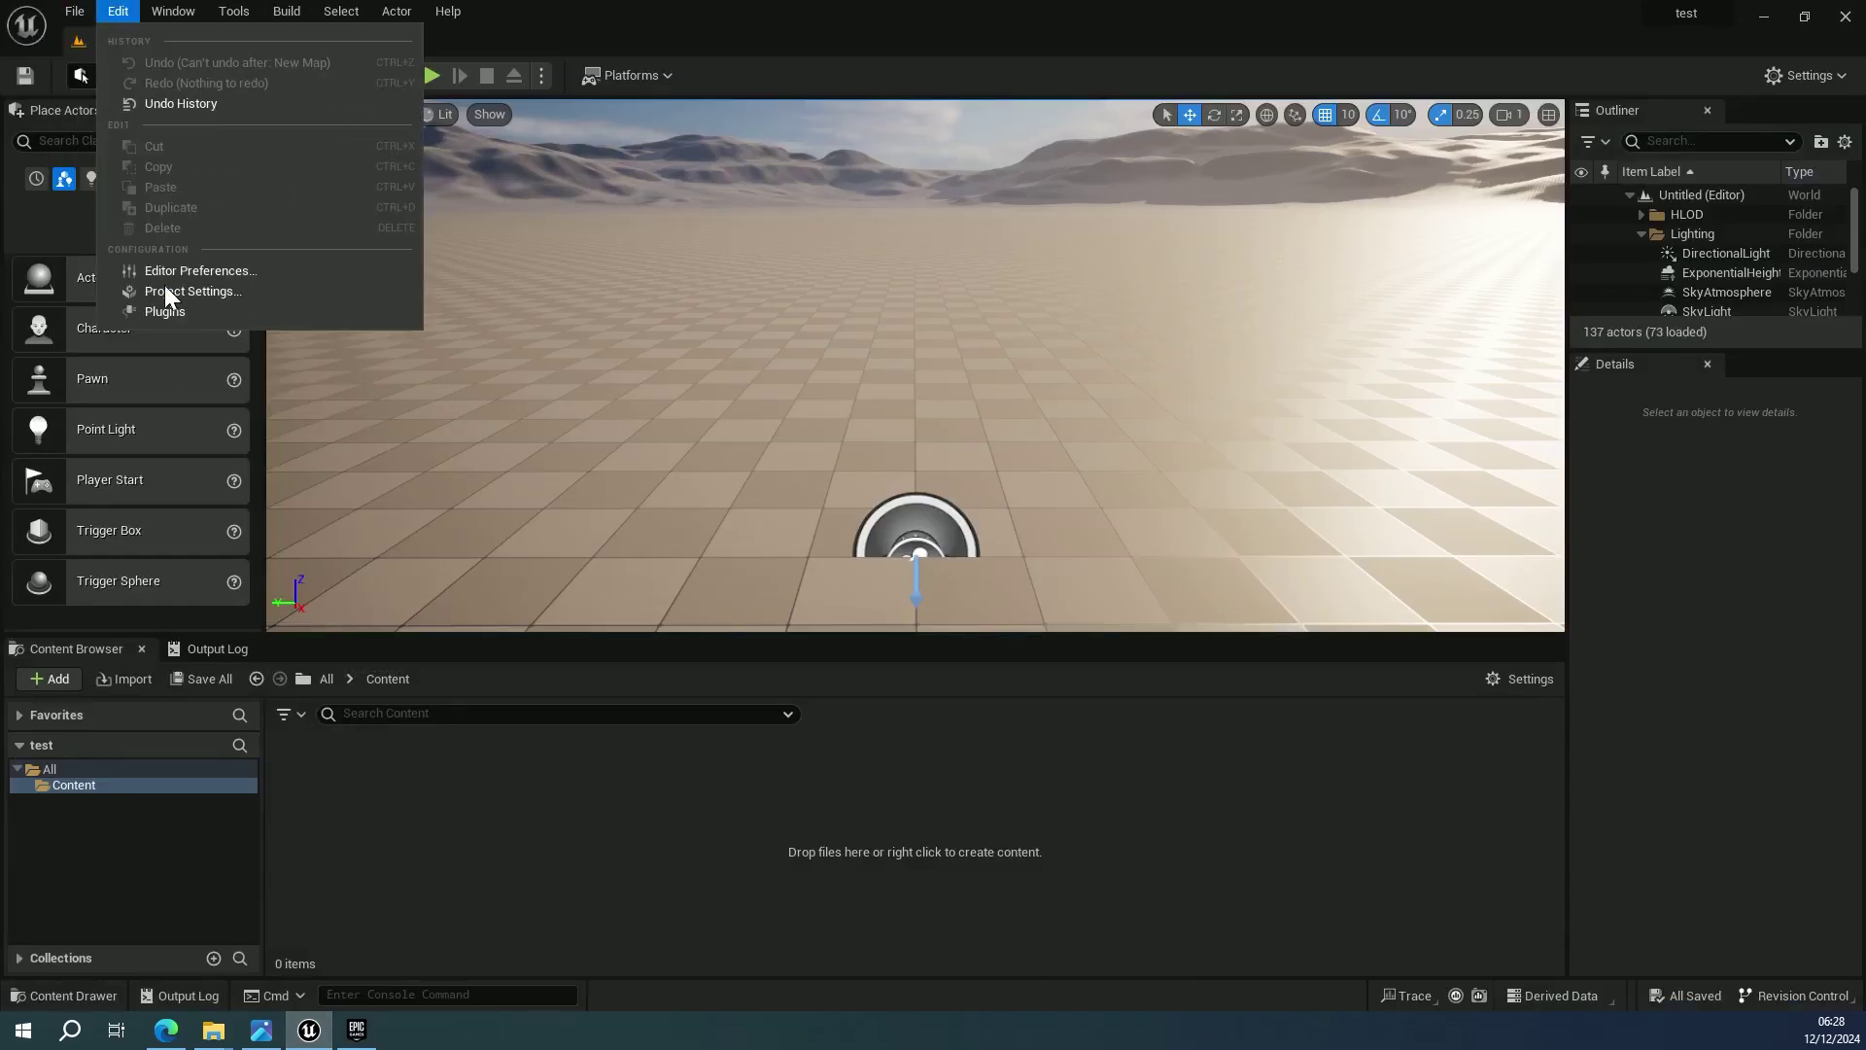
click(171, 309)
click(147, 195)
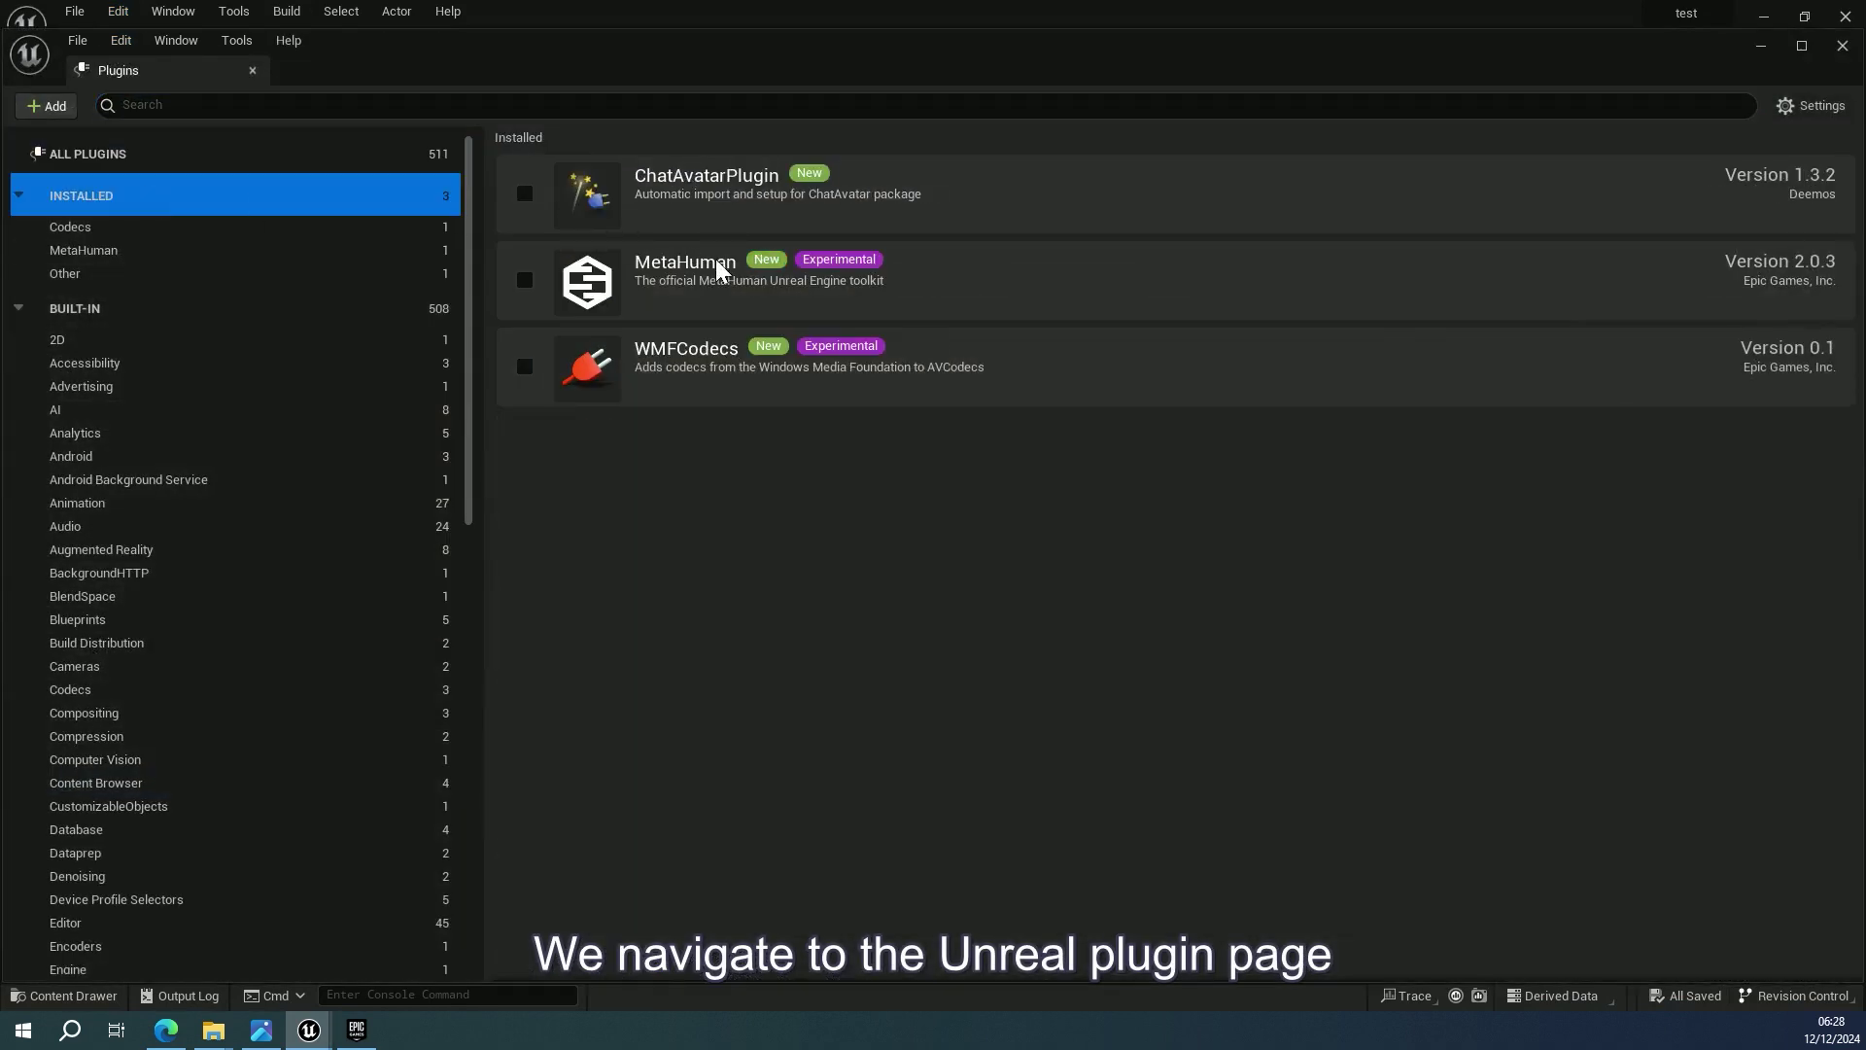
click(524, 281)
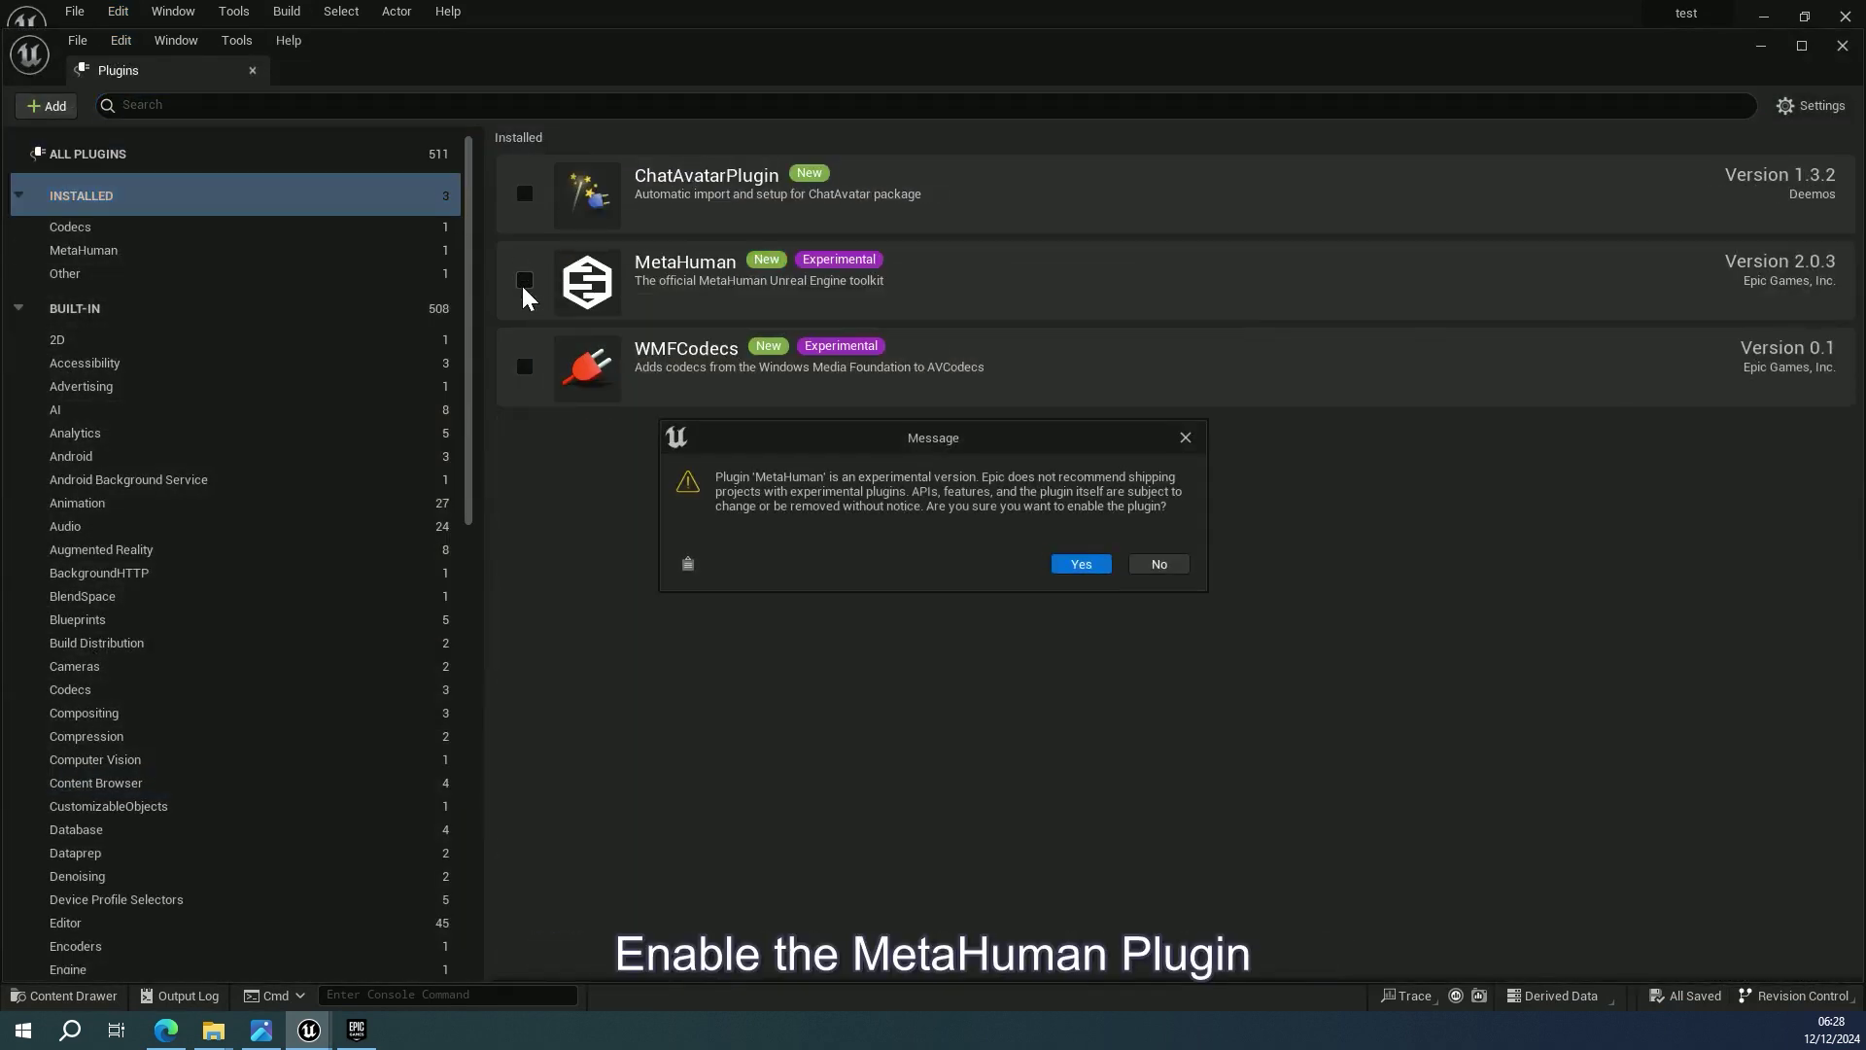
click(1082, 565)
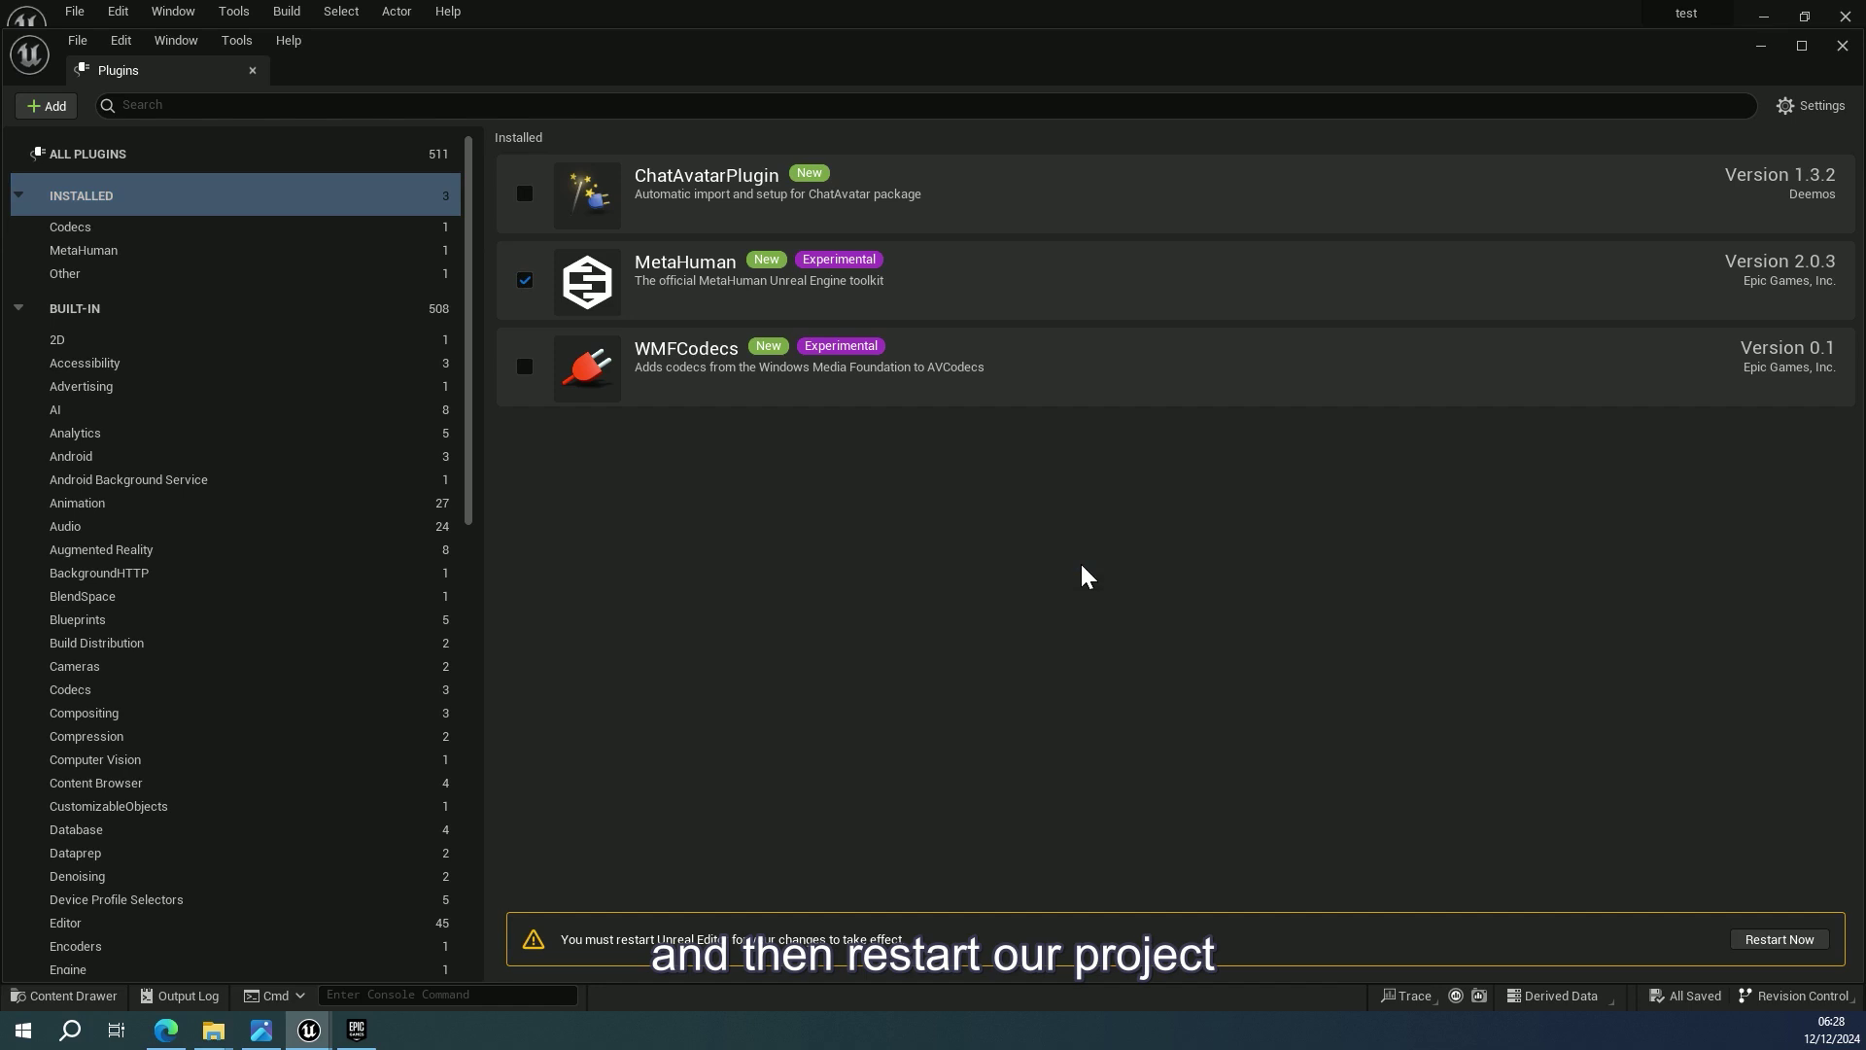
click(1779, 939)
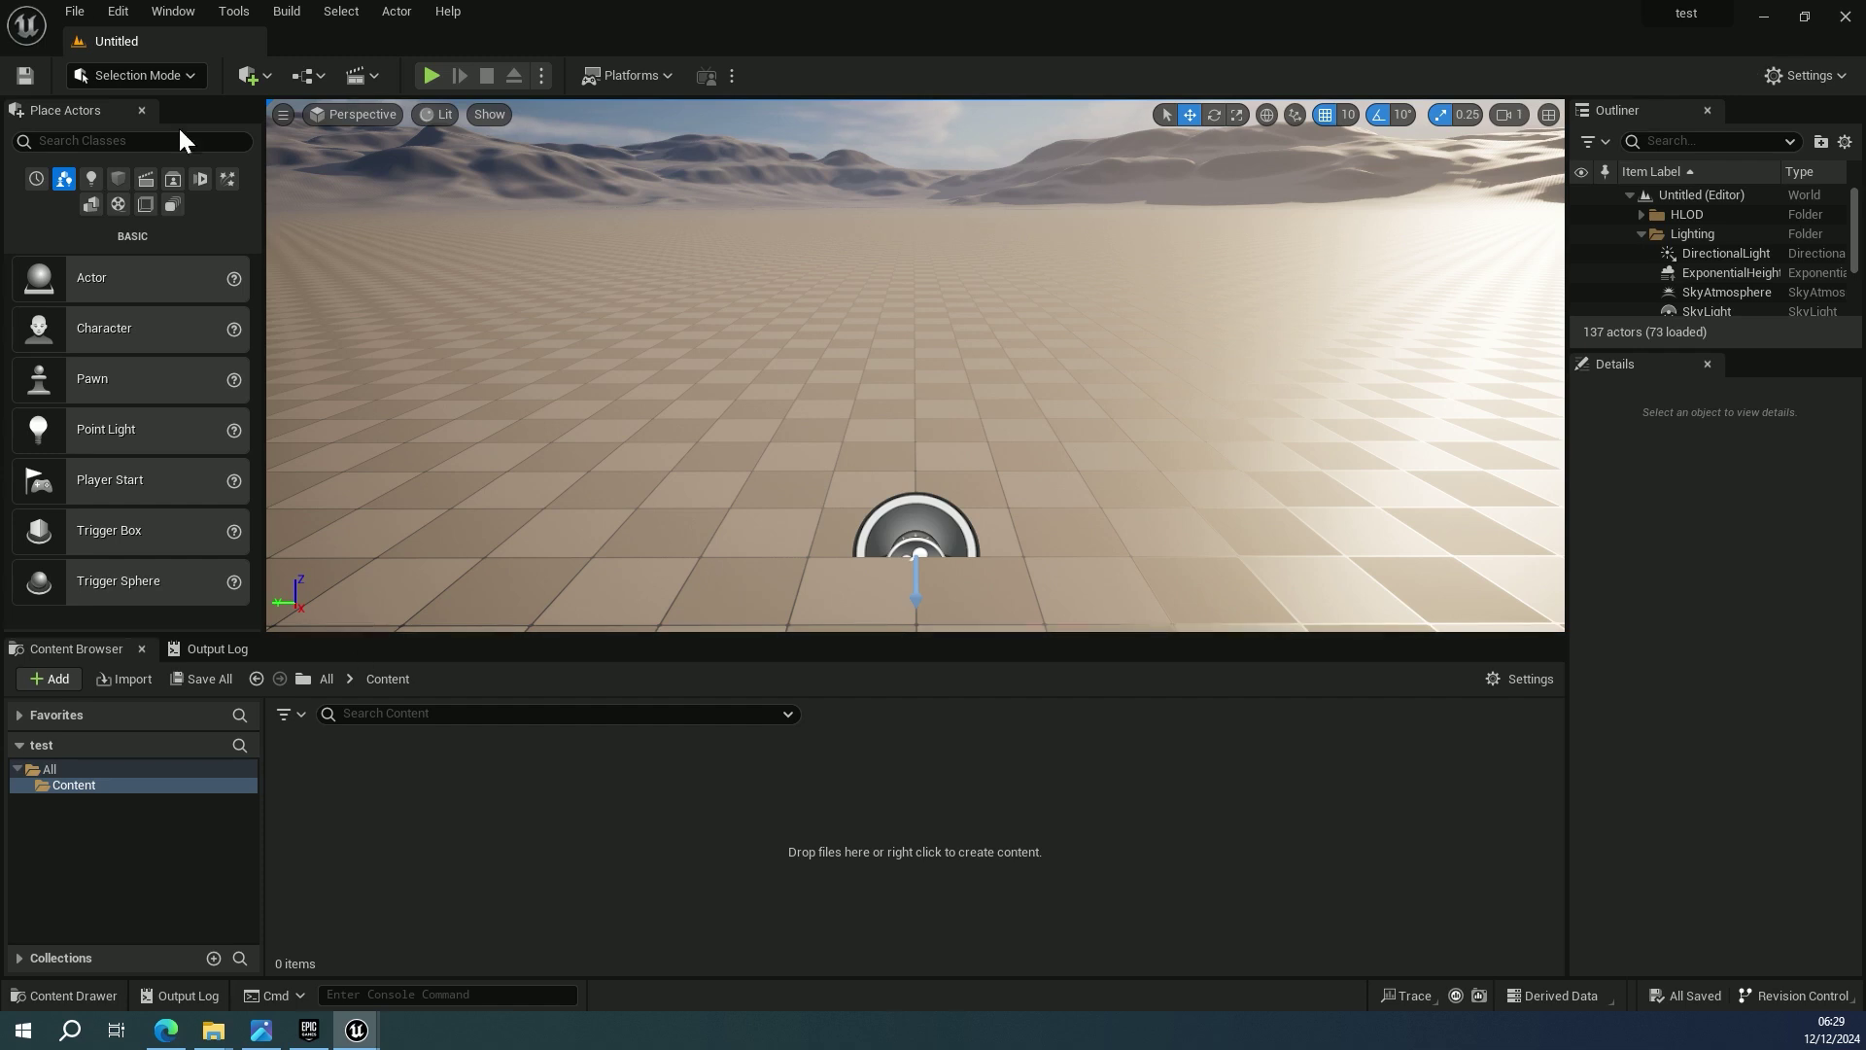
Check the MetaHuman entry among the installed plugins and close the plugin window
click(75, 11)
mouse_move(117, 11)
click(184, 343)
click(104, 196)
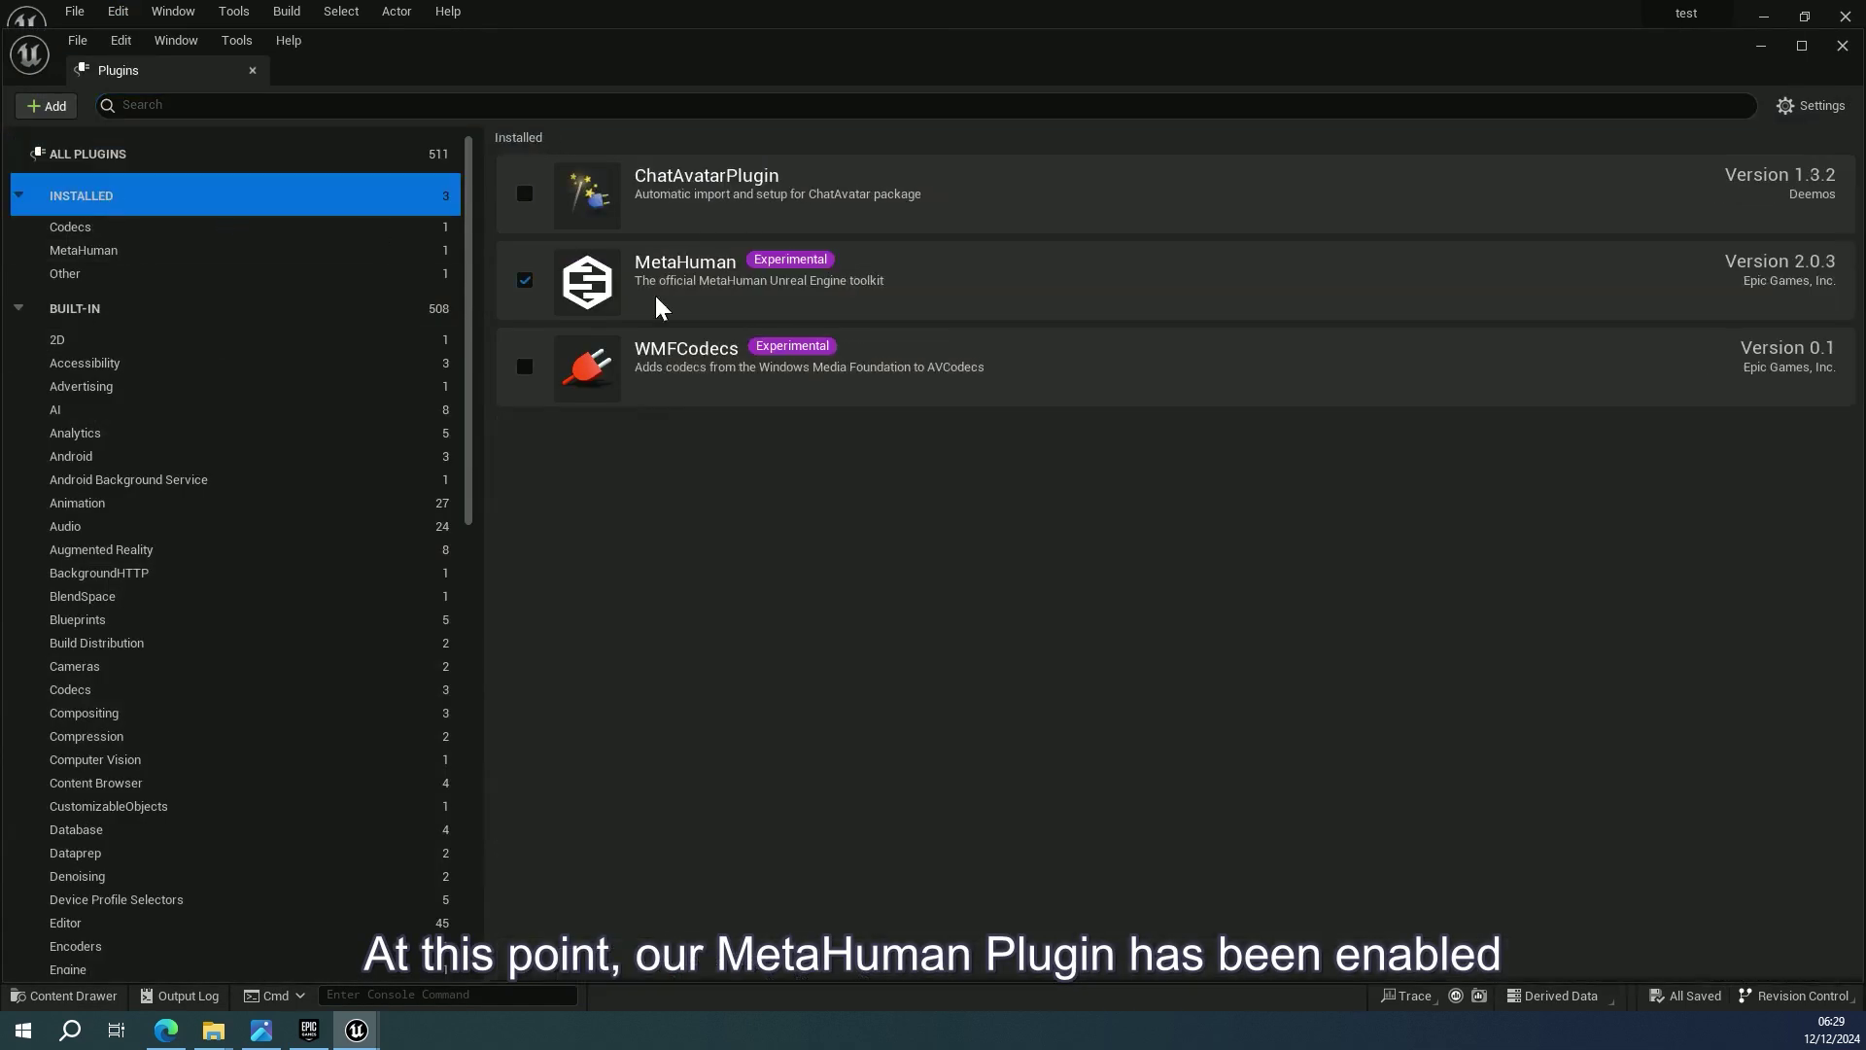
click(951, 291)
click(1842, 47)
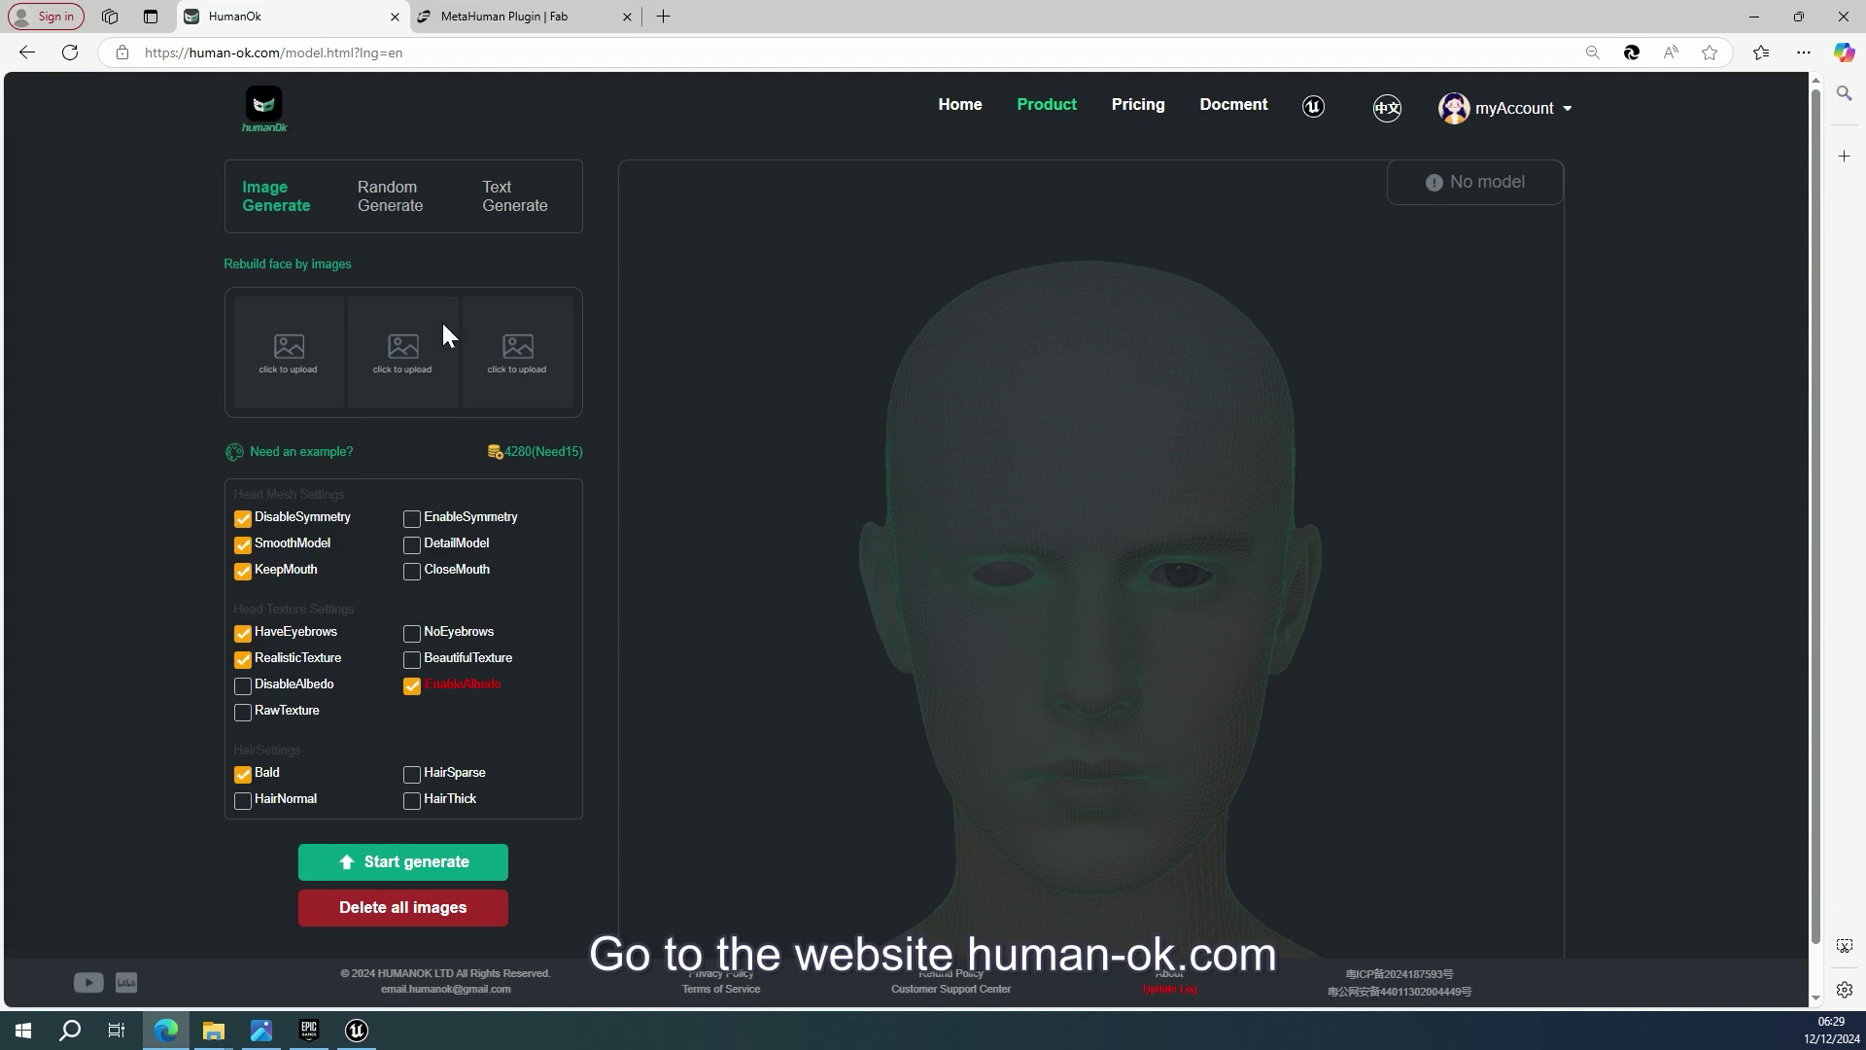
In the browser on human-ok.com, generate a head model from the portrait 01292-3830442104.png and compare it with the photo
click(243, 345)
click(276, 219)
click(1052, 747)
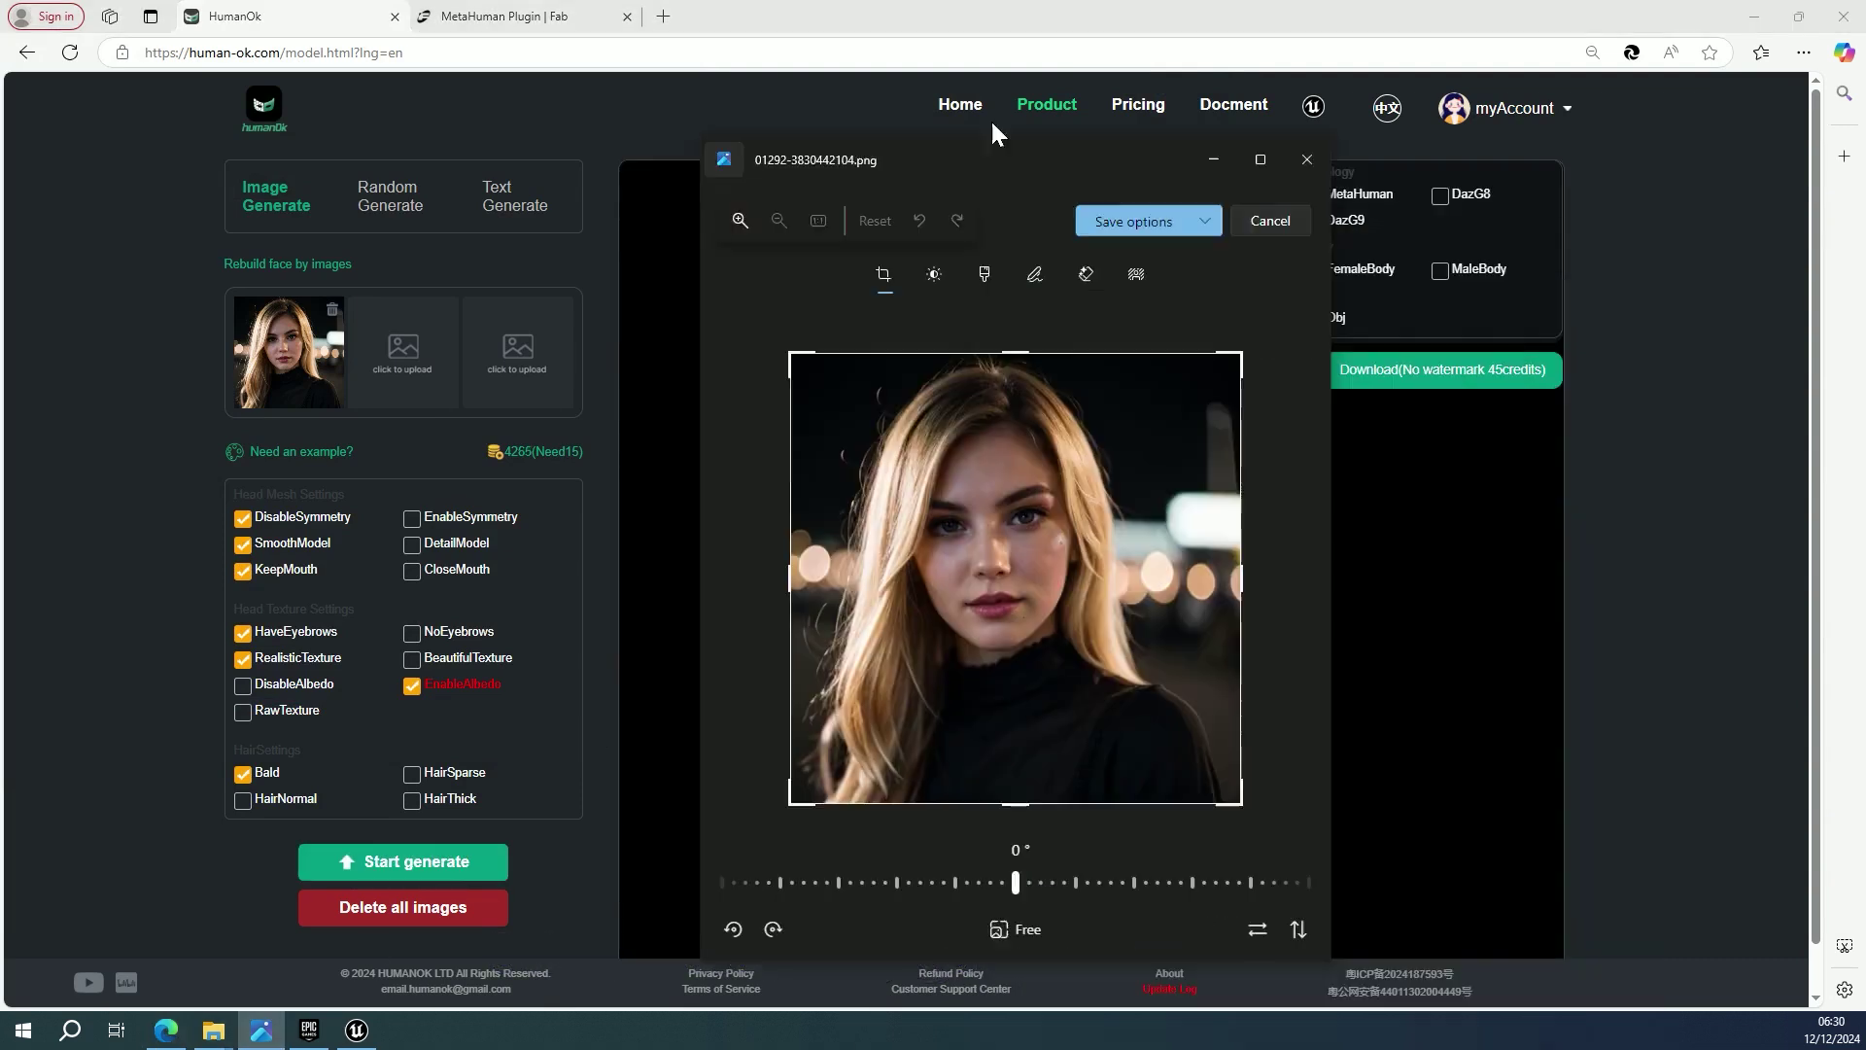
drag(1059, 160, 661, 100)
mouse_move(1099, 500)
mouse_down()
mouse_move(1029, 493)
mouse_move(1094, 504)
mouse_up()
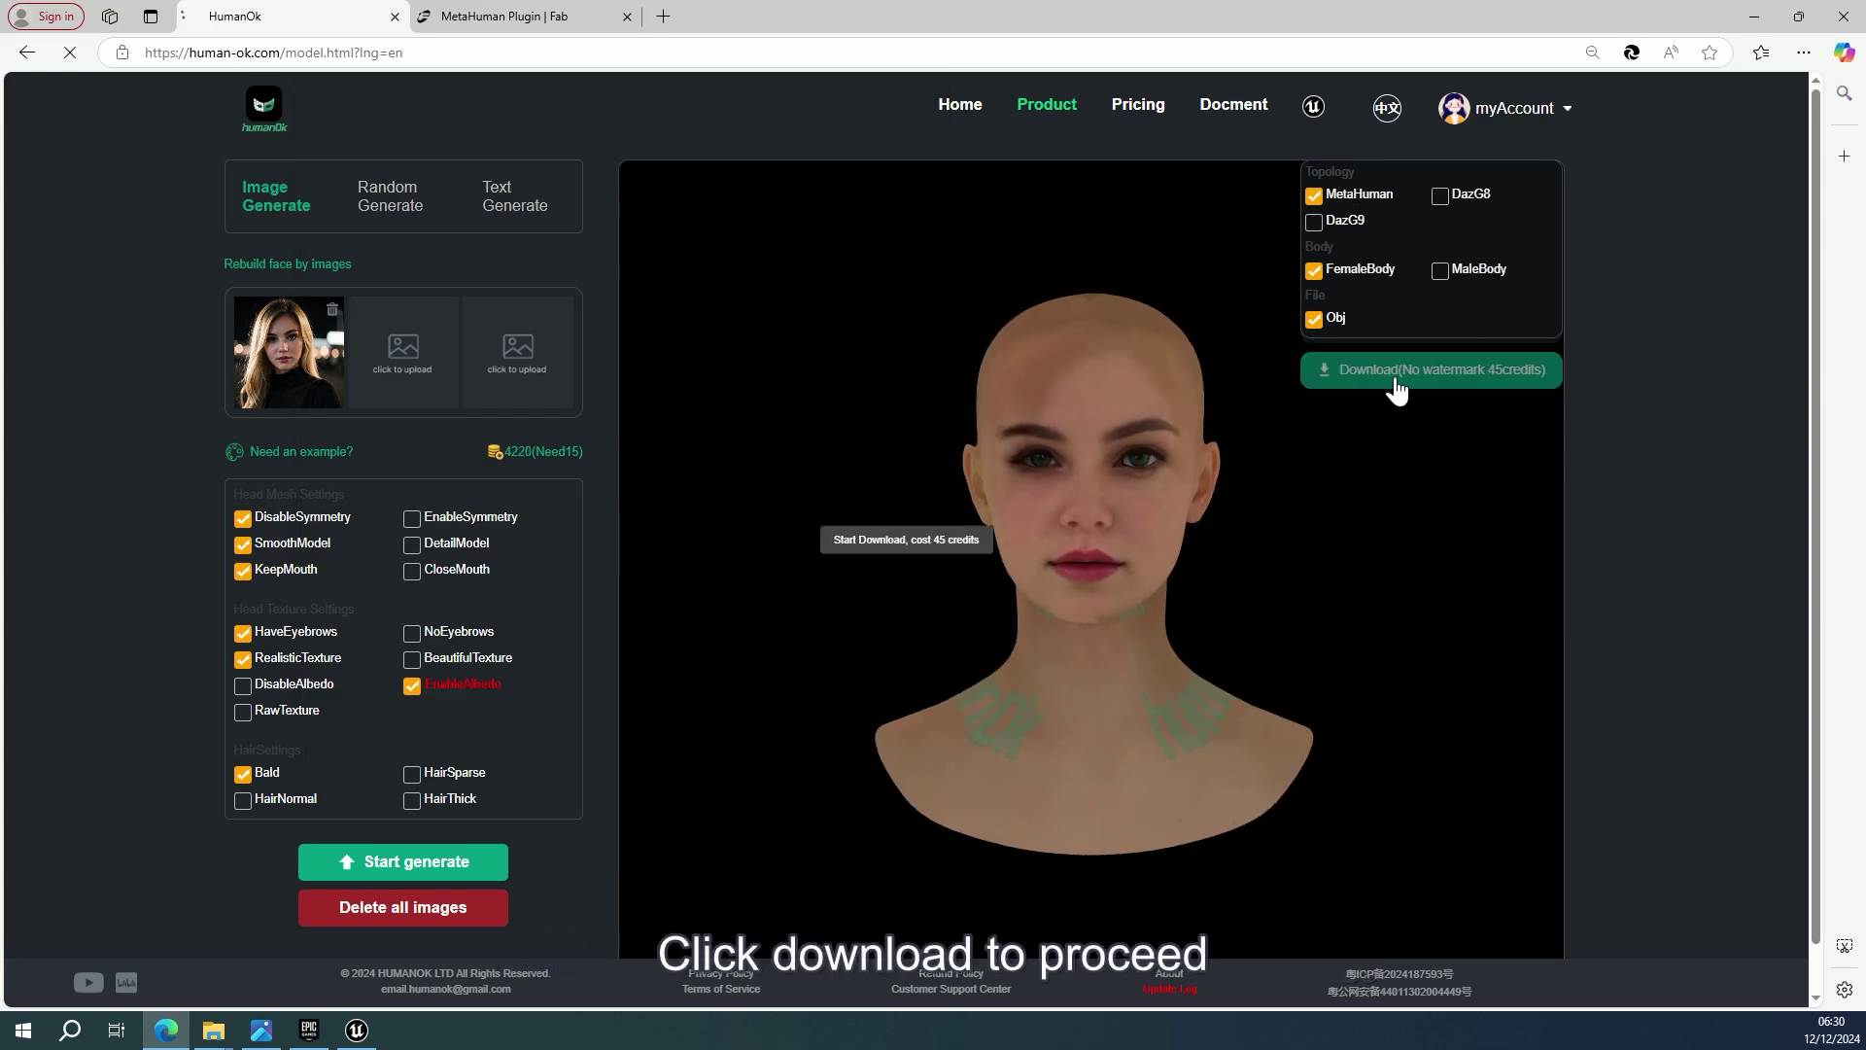
Extract the downloaded MetaHumanFemaleObj.zip in the test folder and delete the archive
click(1691, 143)
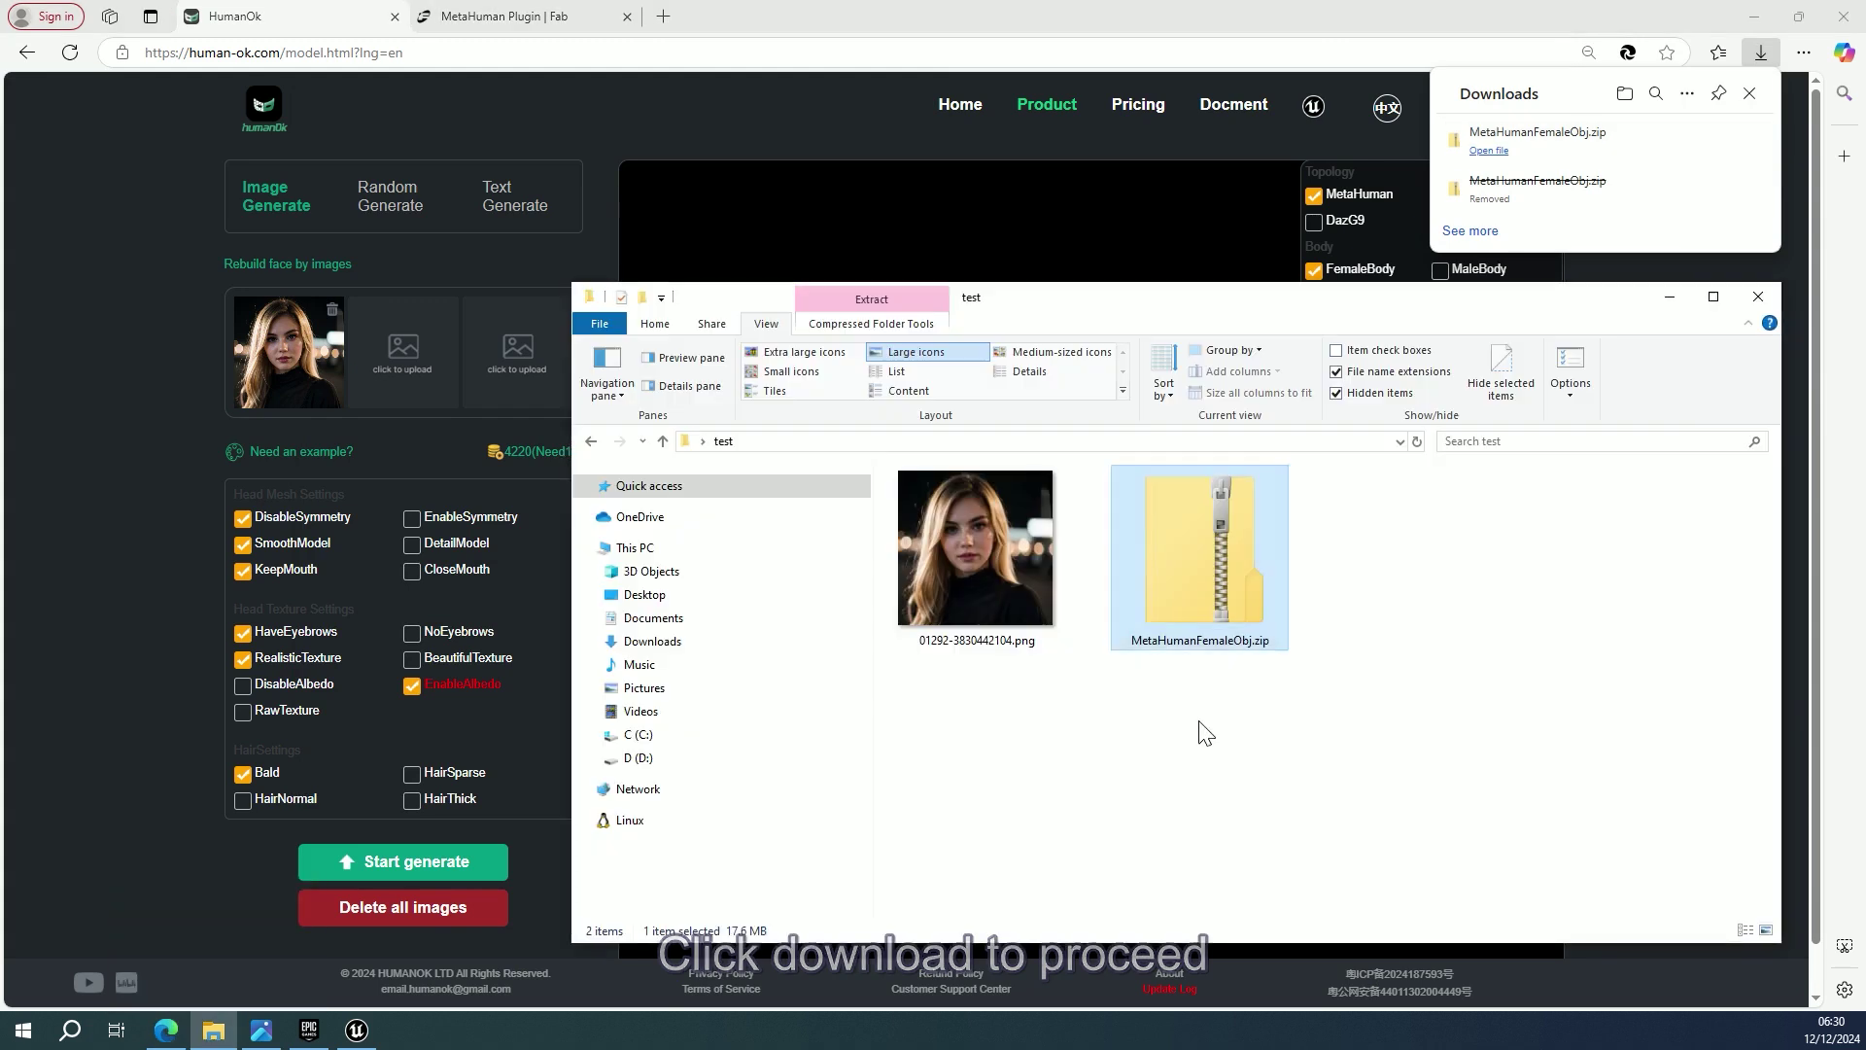
right_click(1204, 519)
mouse_move(1299, 524)
click(1514, 587)
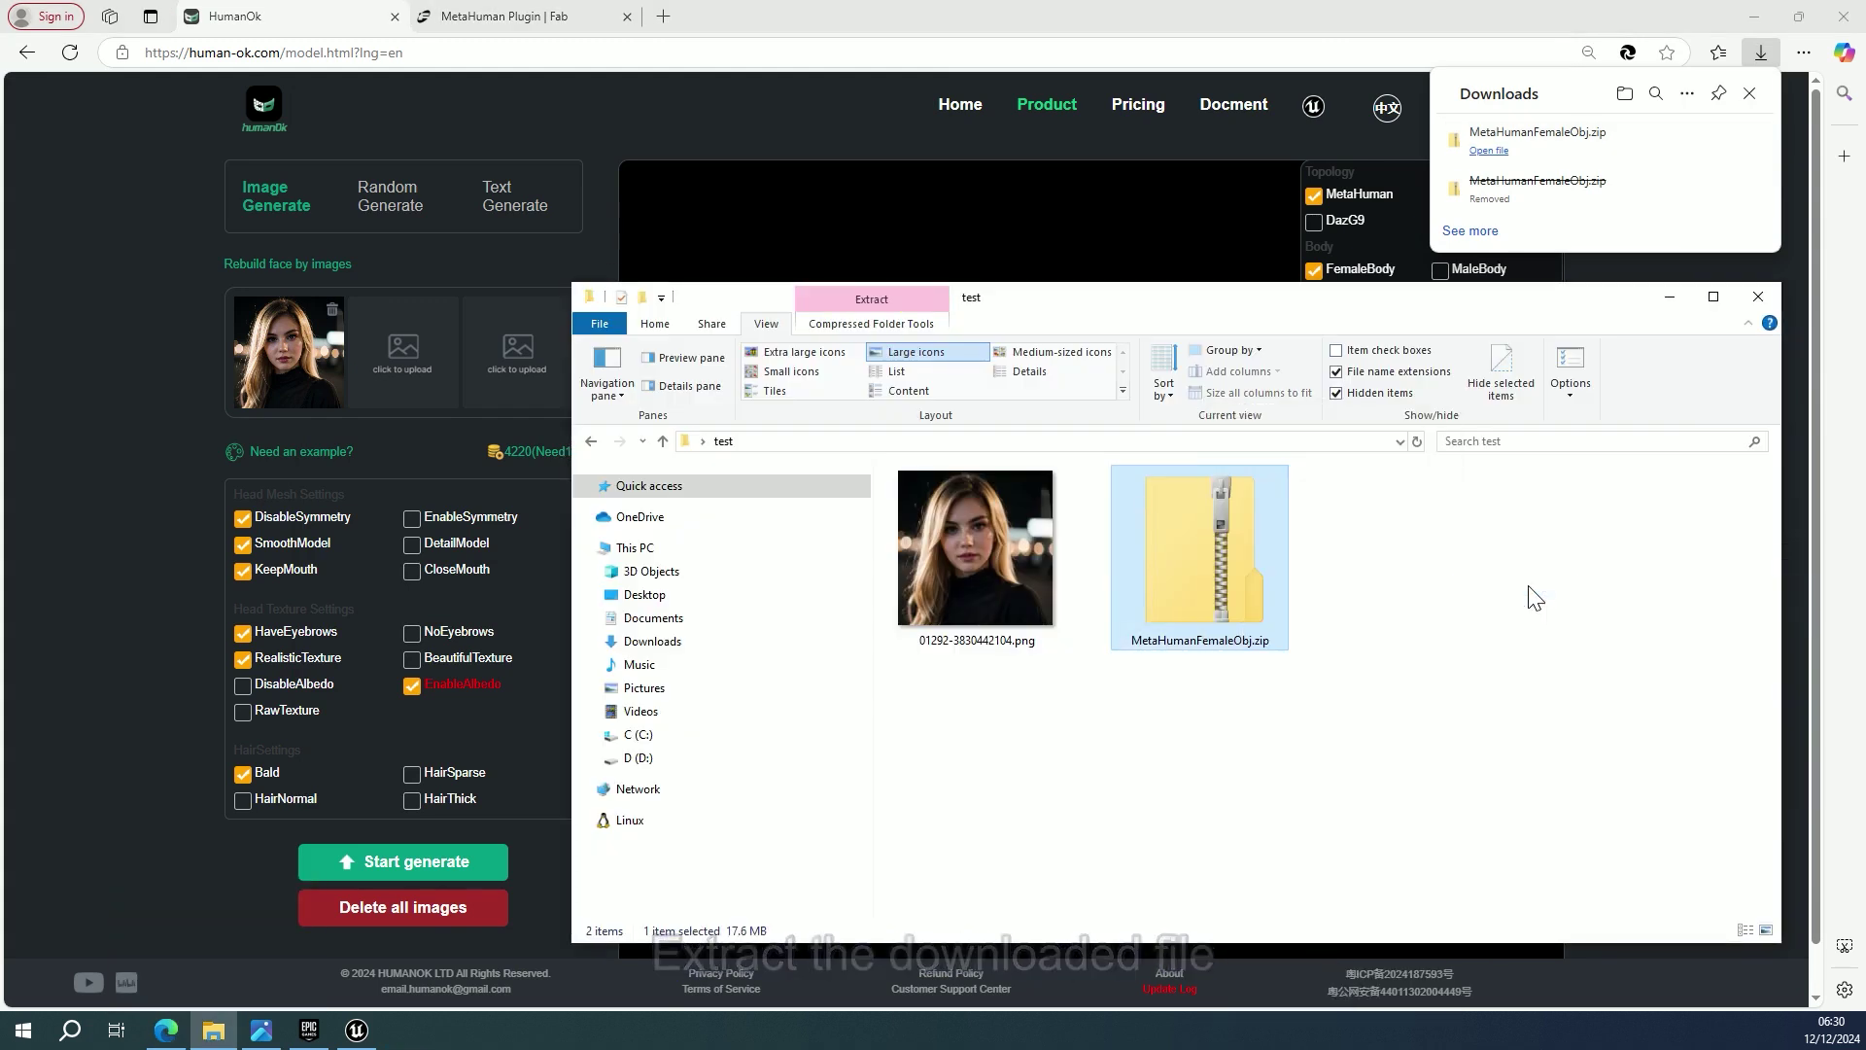
right_click(1435, 527)
click(1489, 947)
Inspect final.obj from the extracted MetaHumanFemaleObj folder in 3D Viewer, close the viewer and minimise the folder window
double_click(1003, 544)
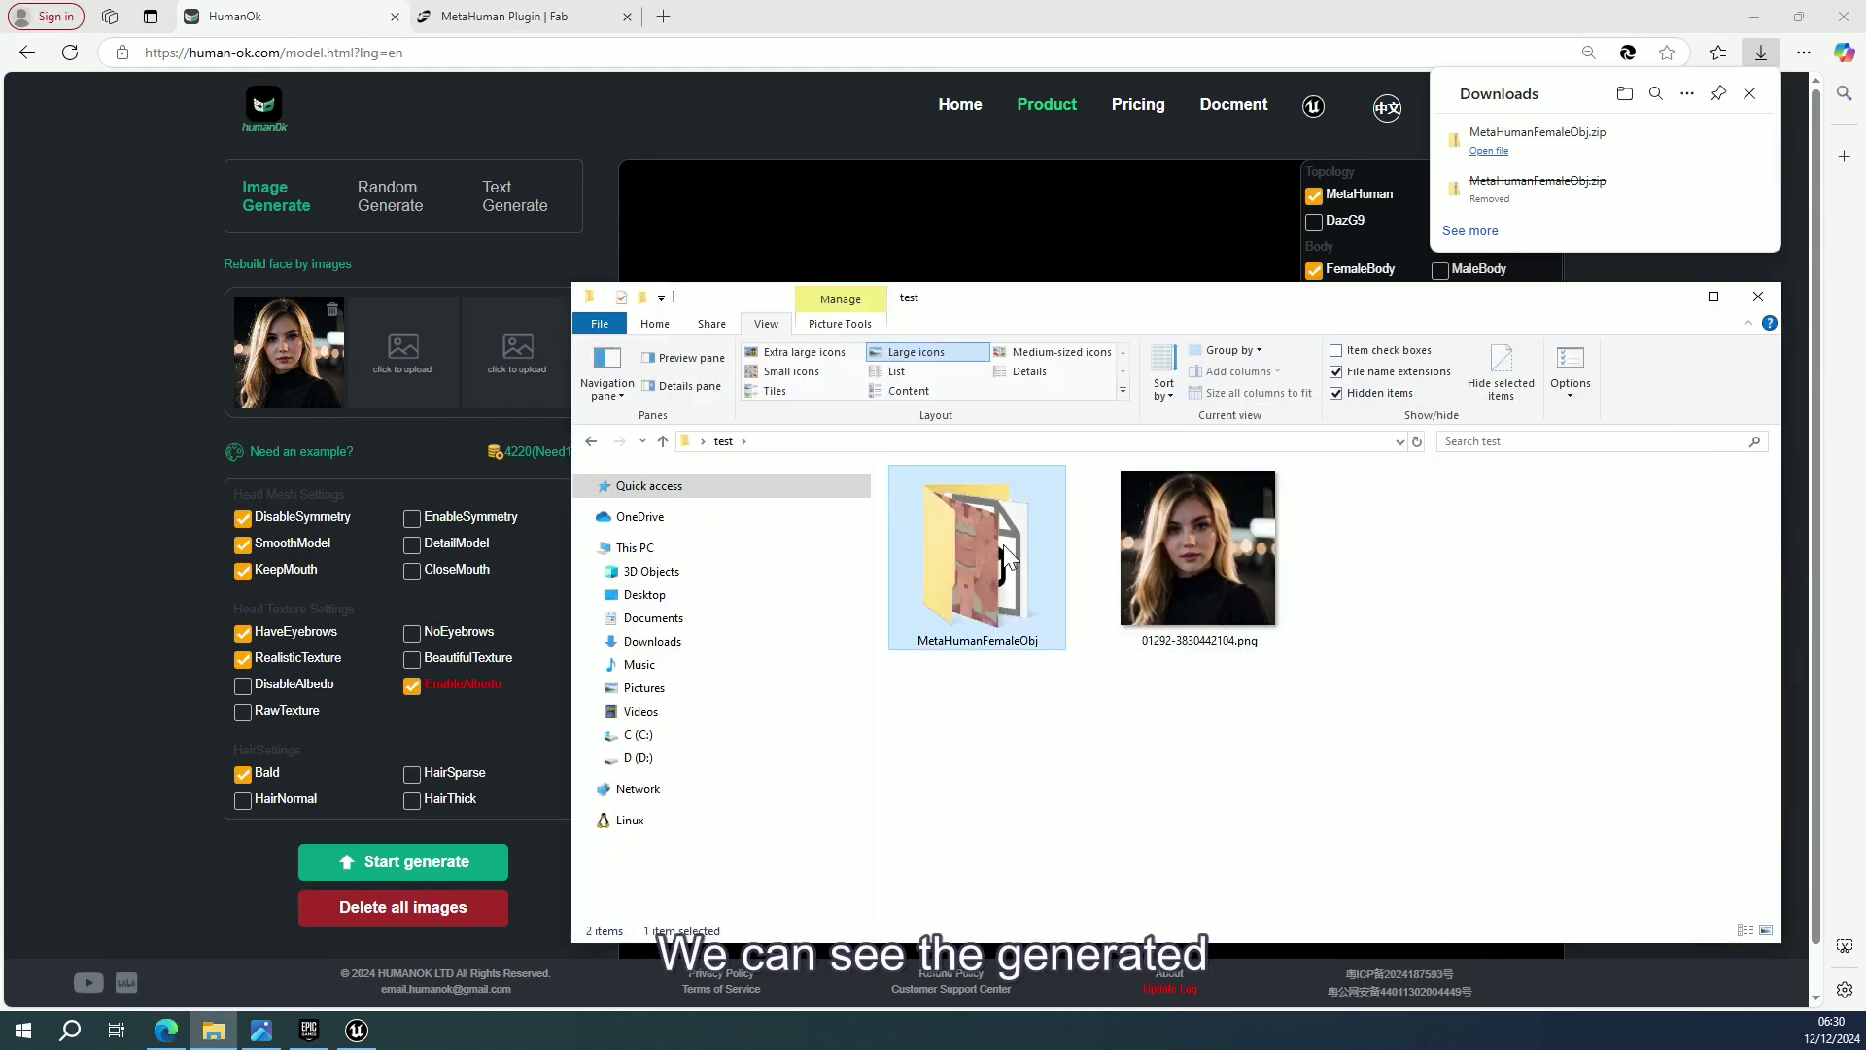
double_click(1487, 525)
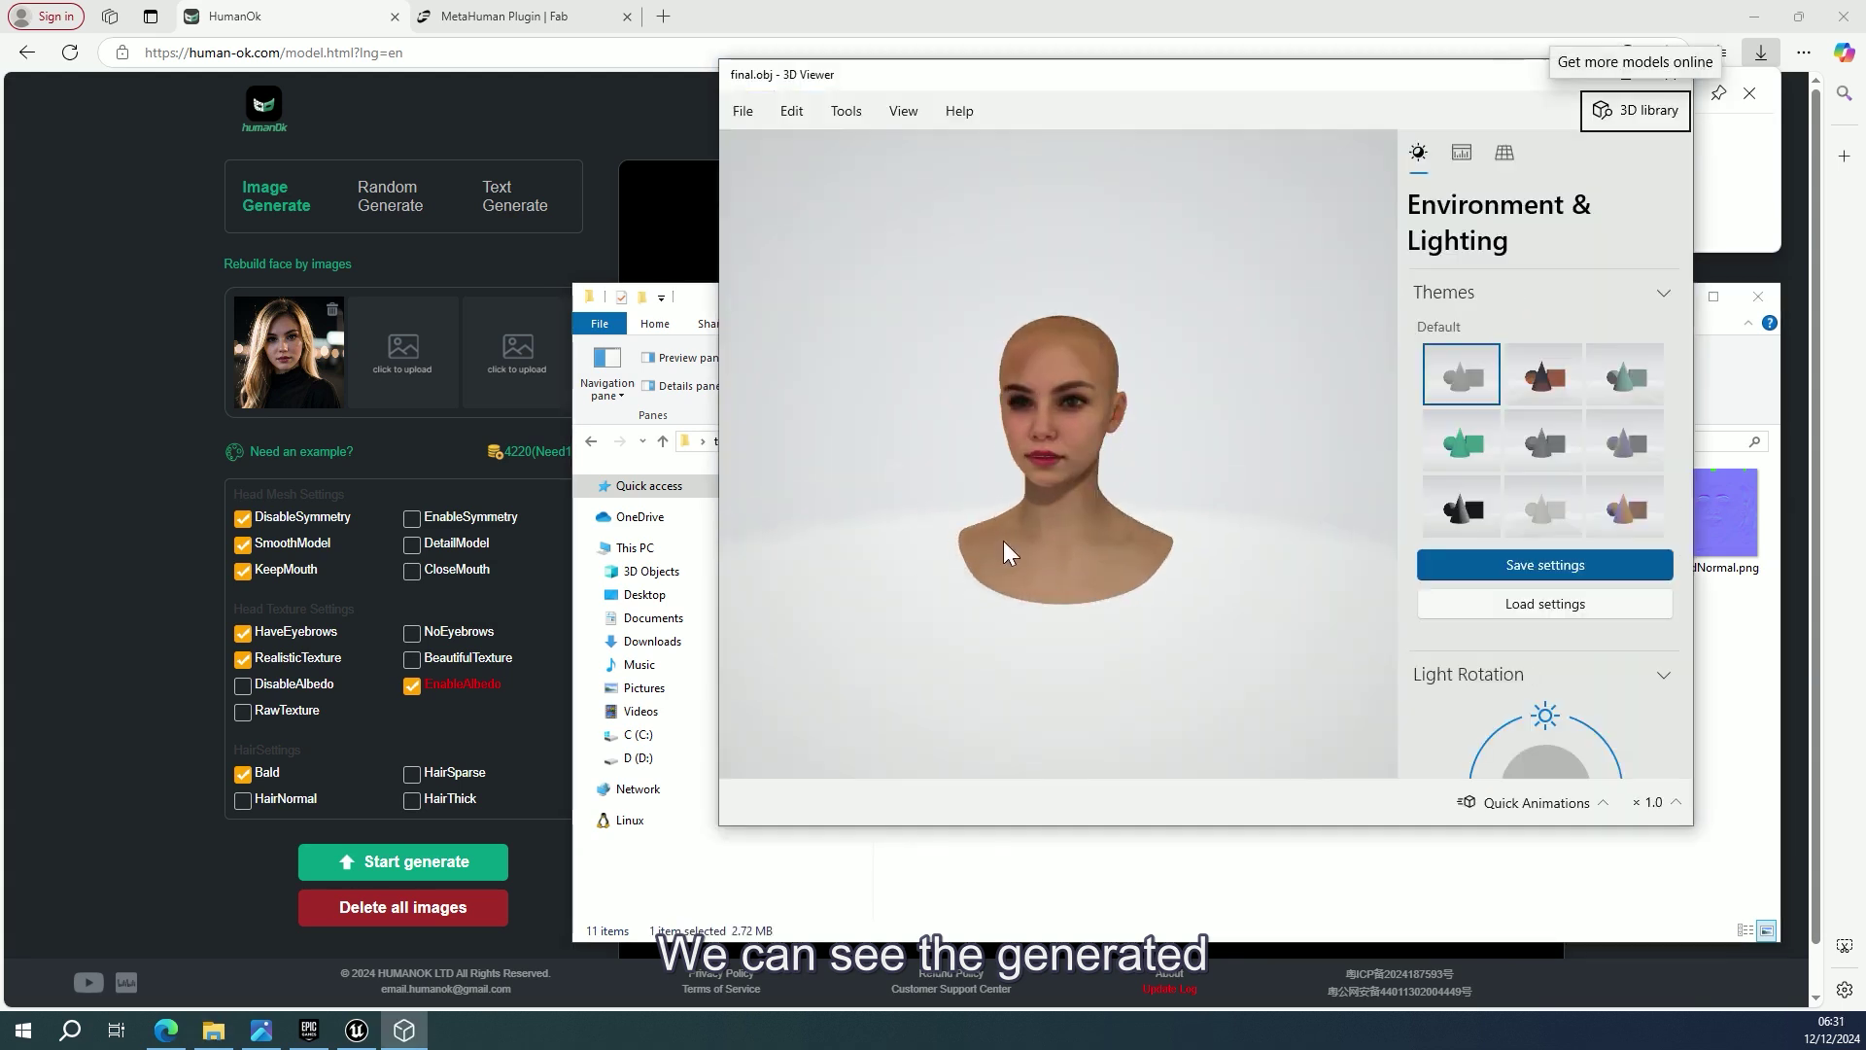
scroll(1020, 494, up, 5)
click(1669, 75)
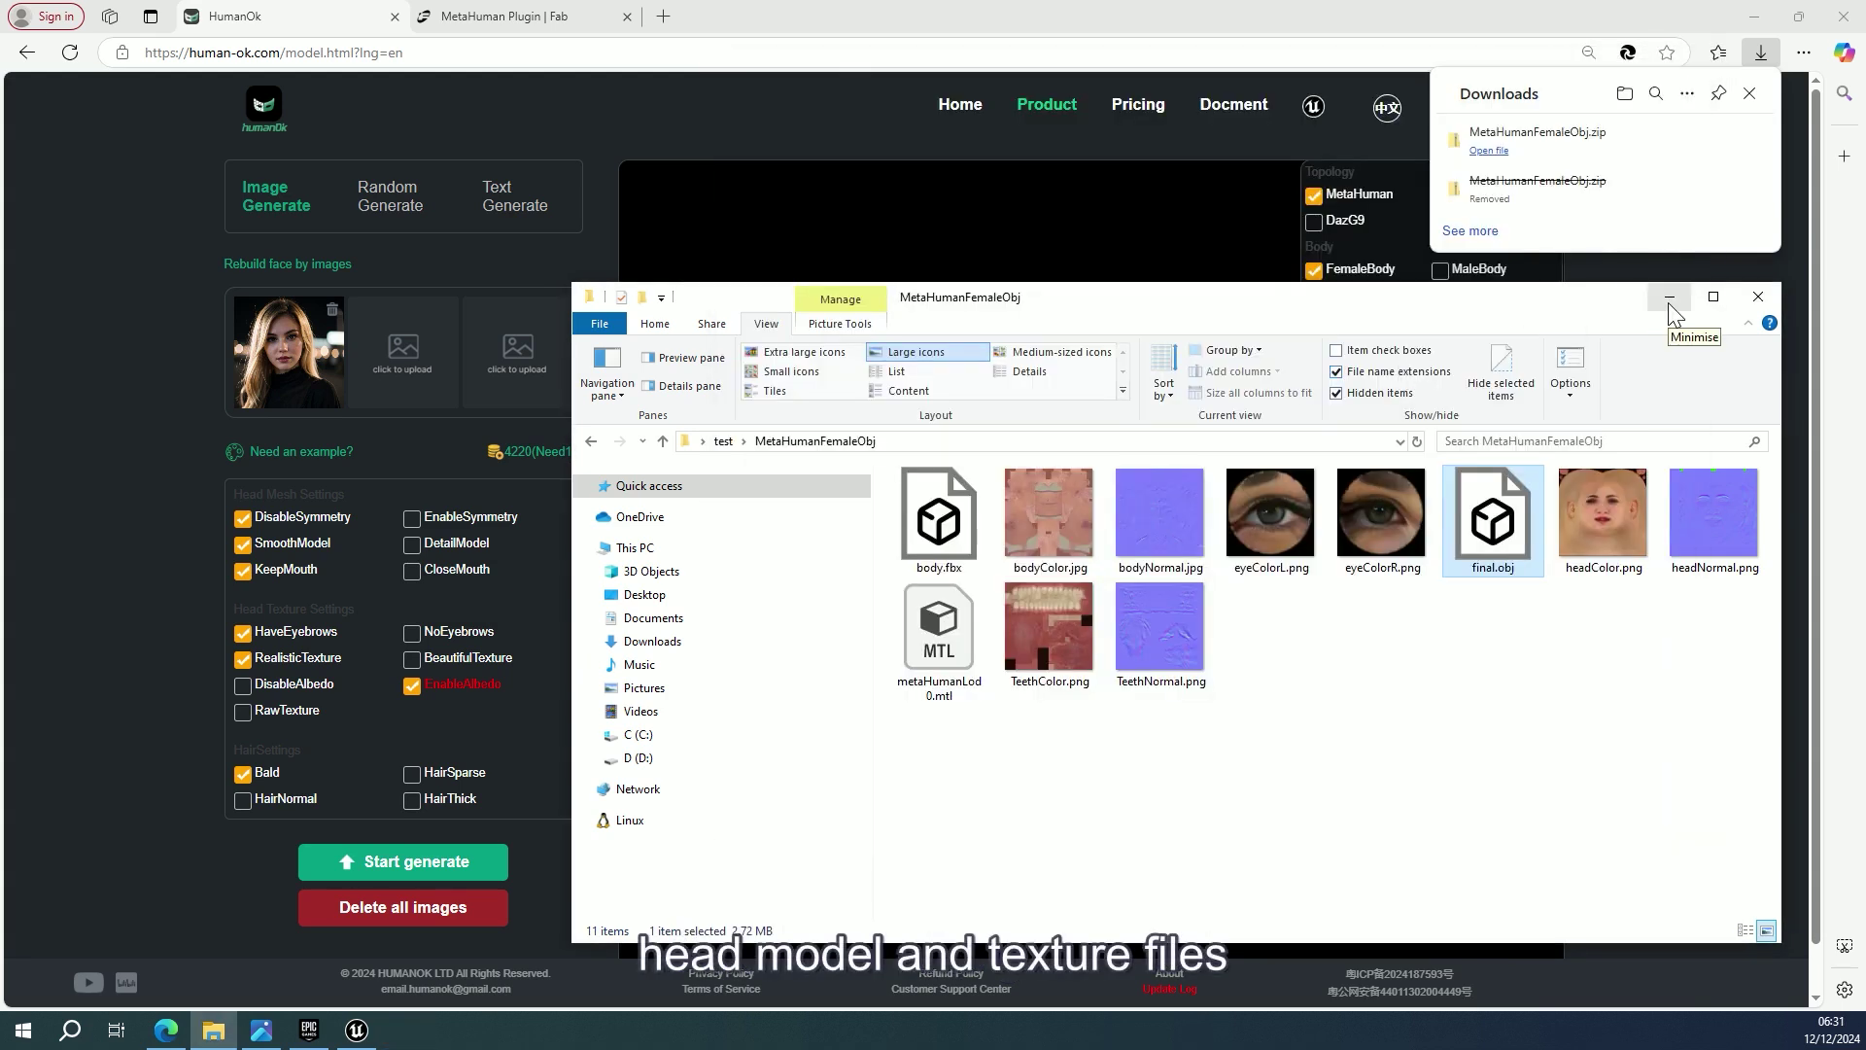
click(1670, 298)
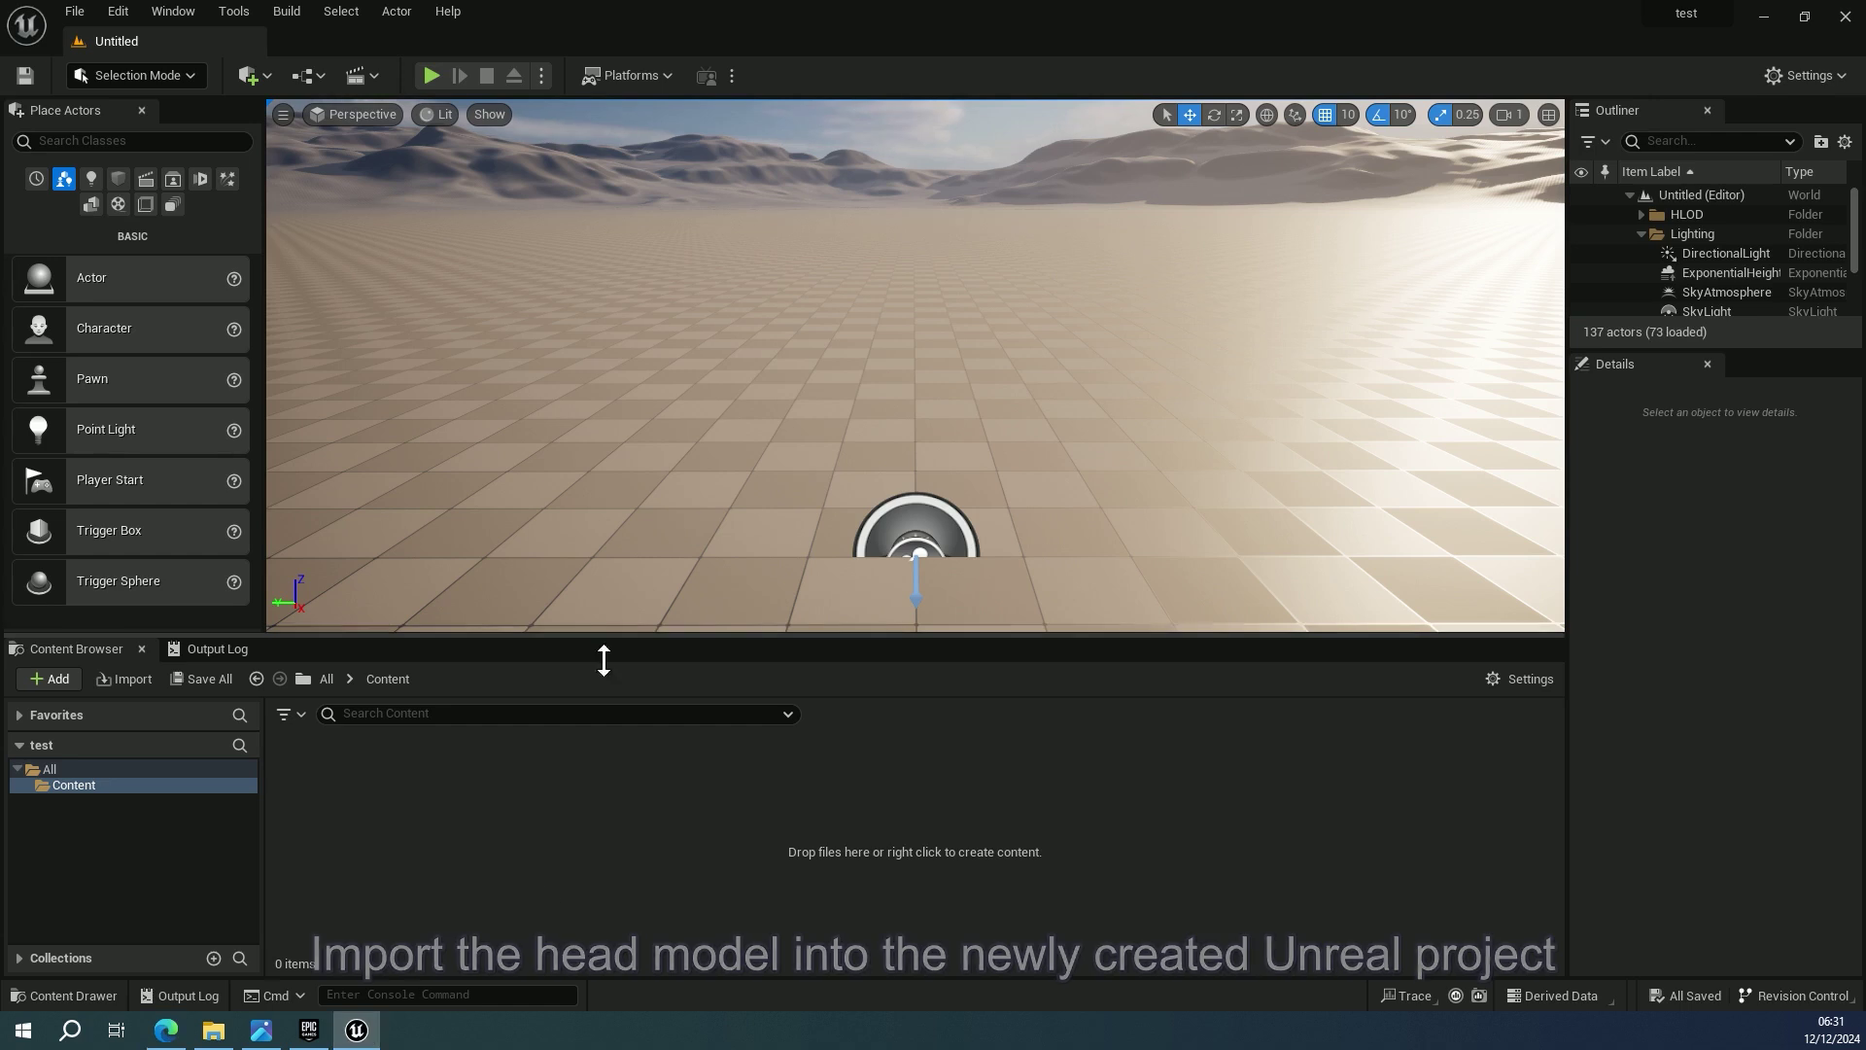
Import final.obj into the Content folder of the Unreal project with the default import settings and save all assets
key(alt+Tab)
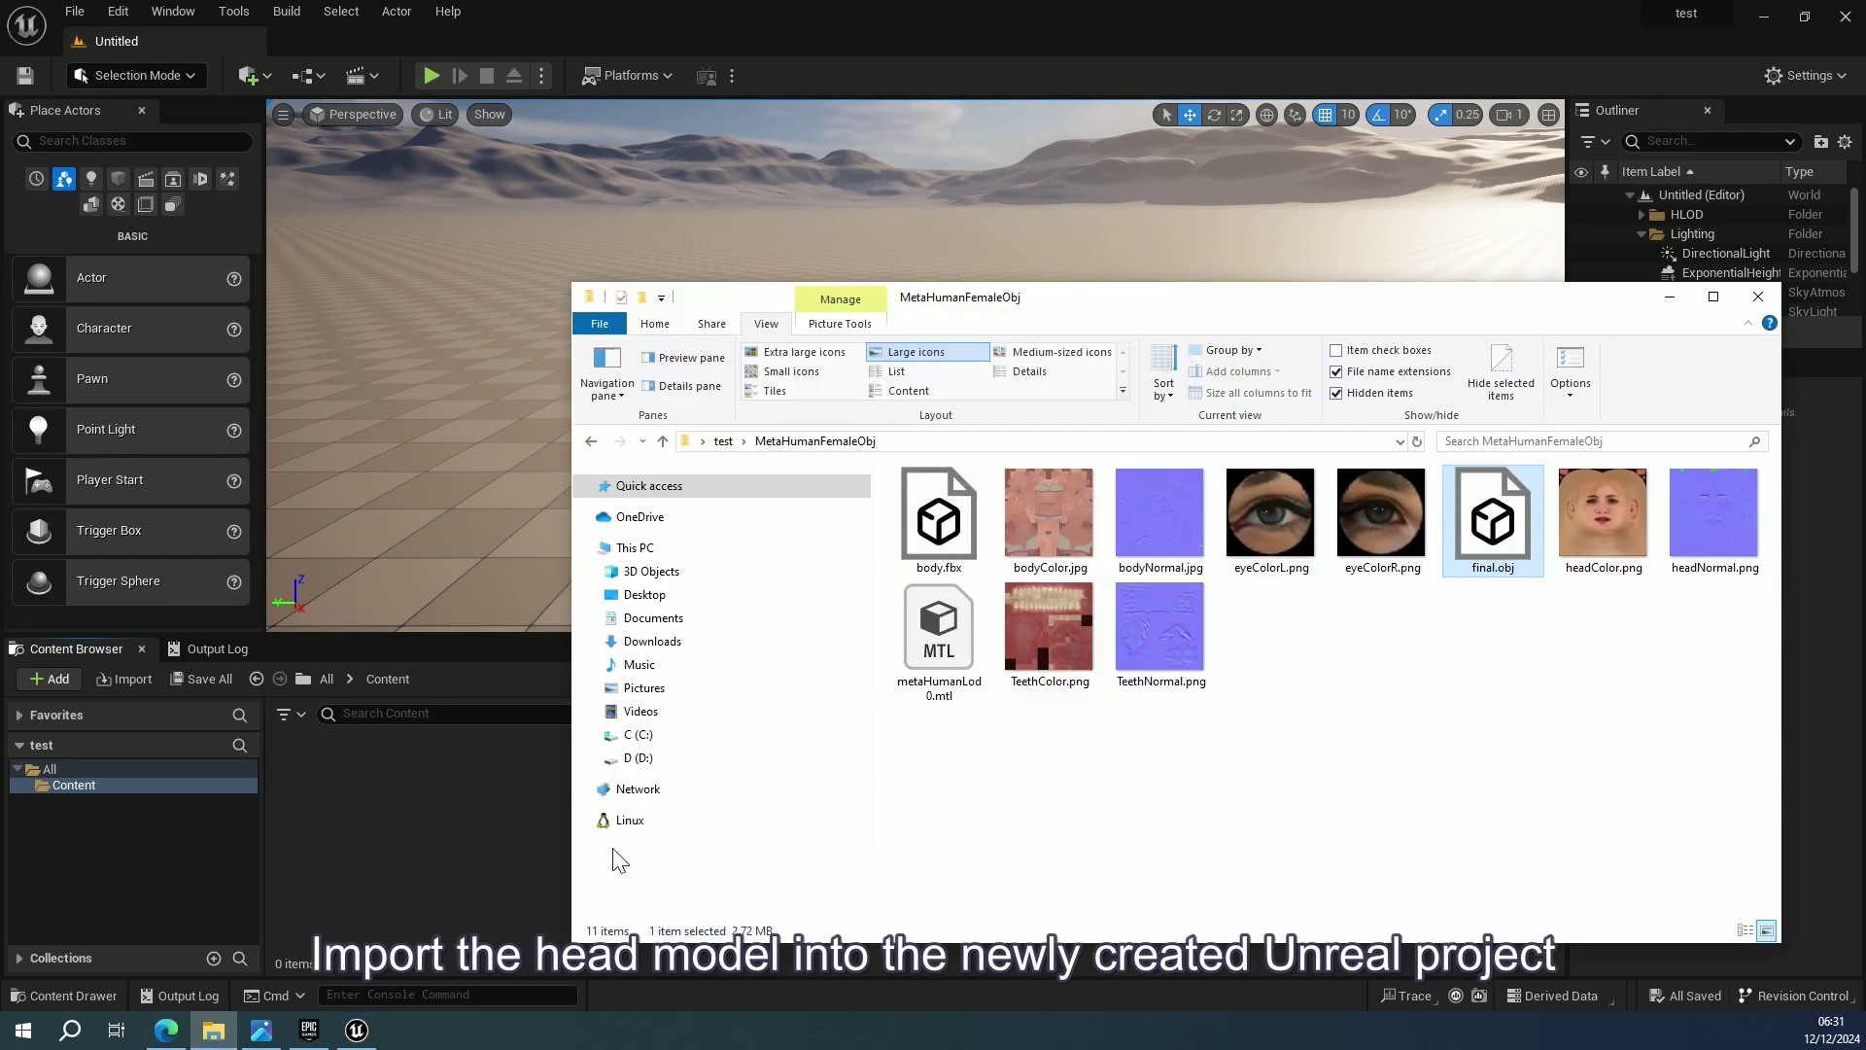
drag(1505, 528, 376, 882)
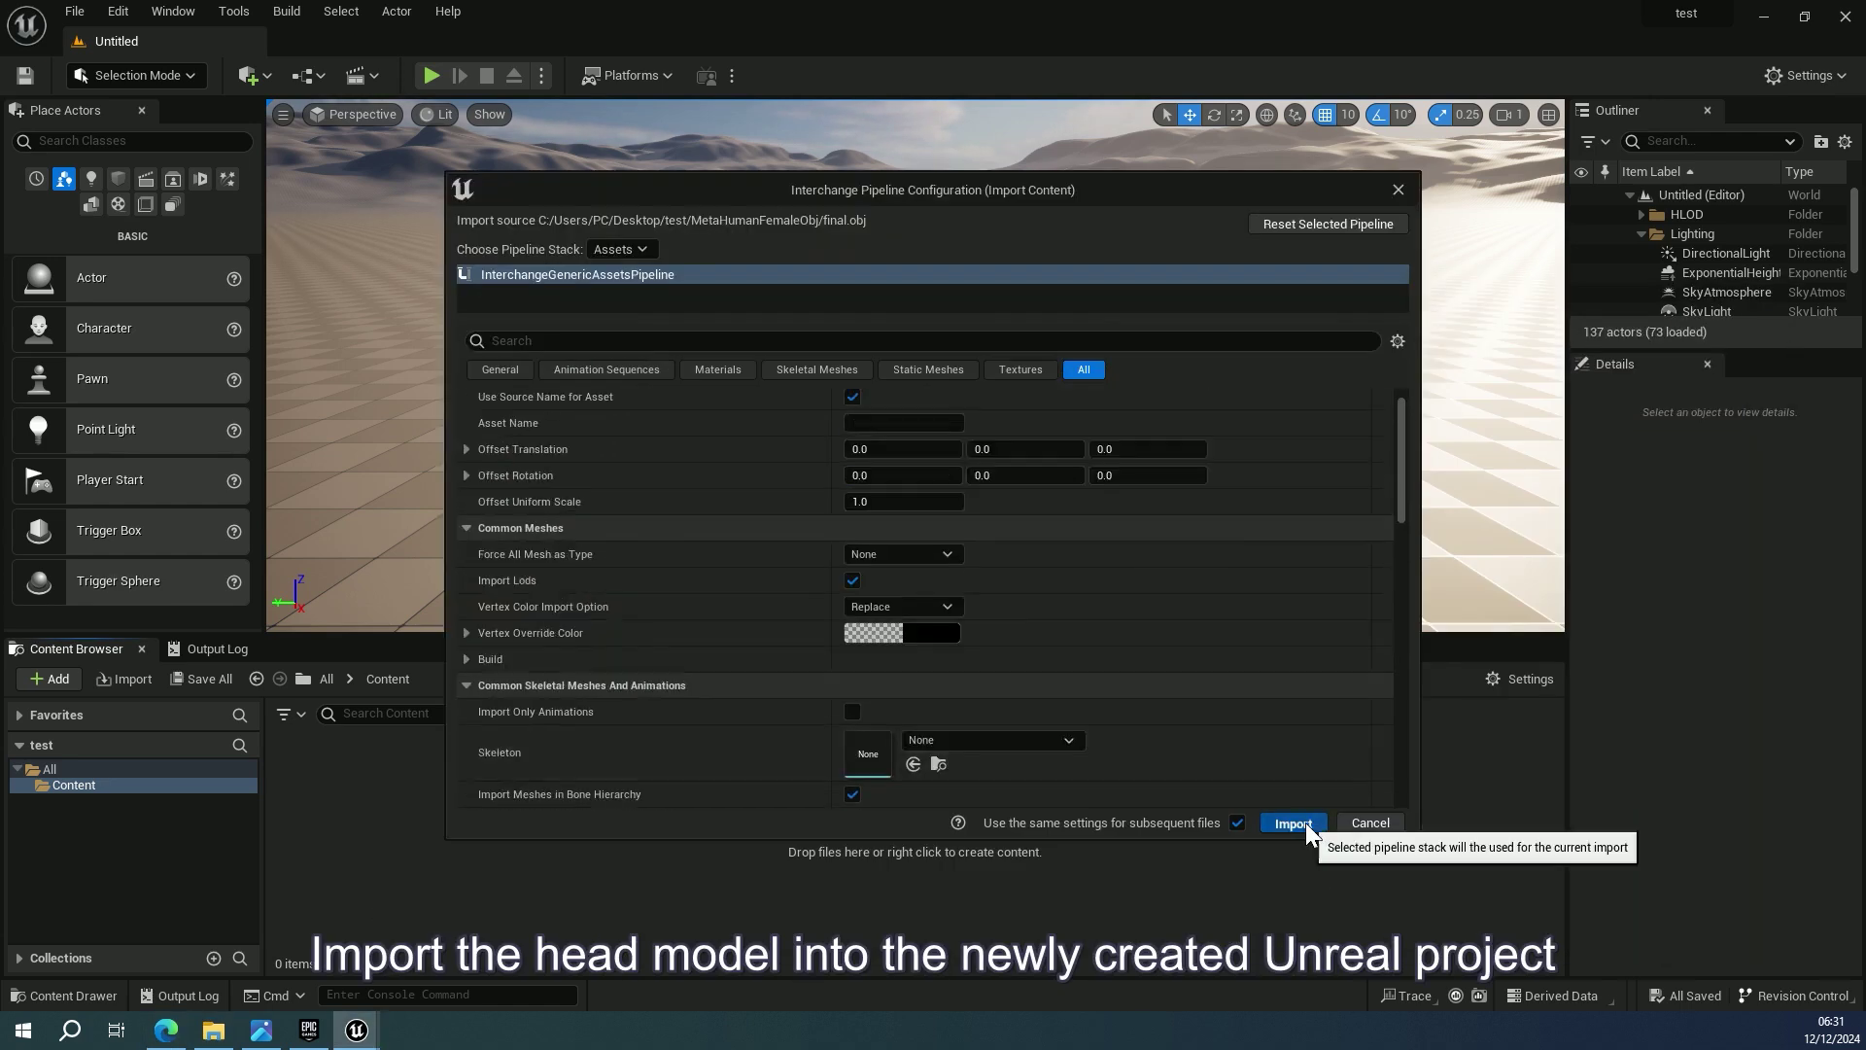
click(1305, 822)
scroll(966, 778, down, 2)
key(ctrl+shift+s)
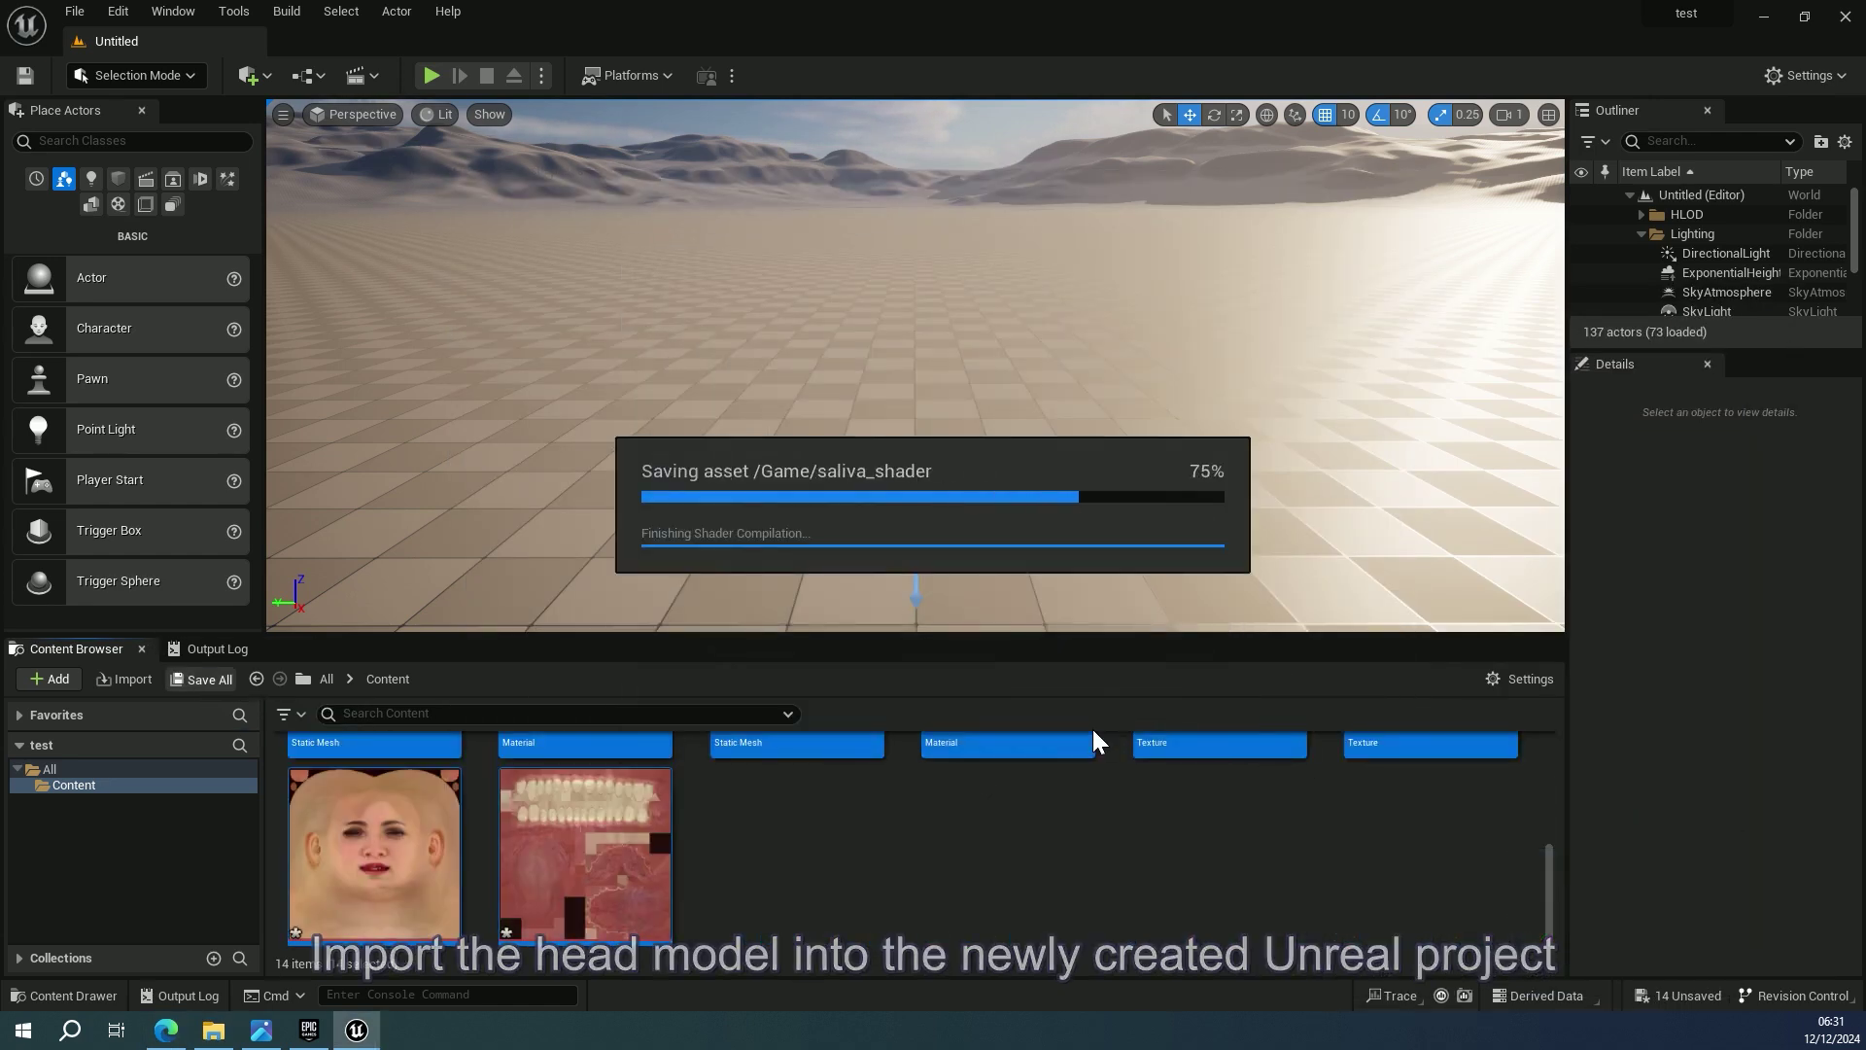
Enlarge the Content Browser and create a folder named Test inside Content
scroll(1090, 748, up, 2)
drag(976, 637, 1023, 254)
right_click(976, 825)
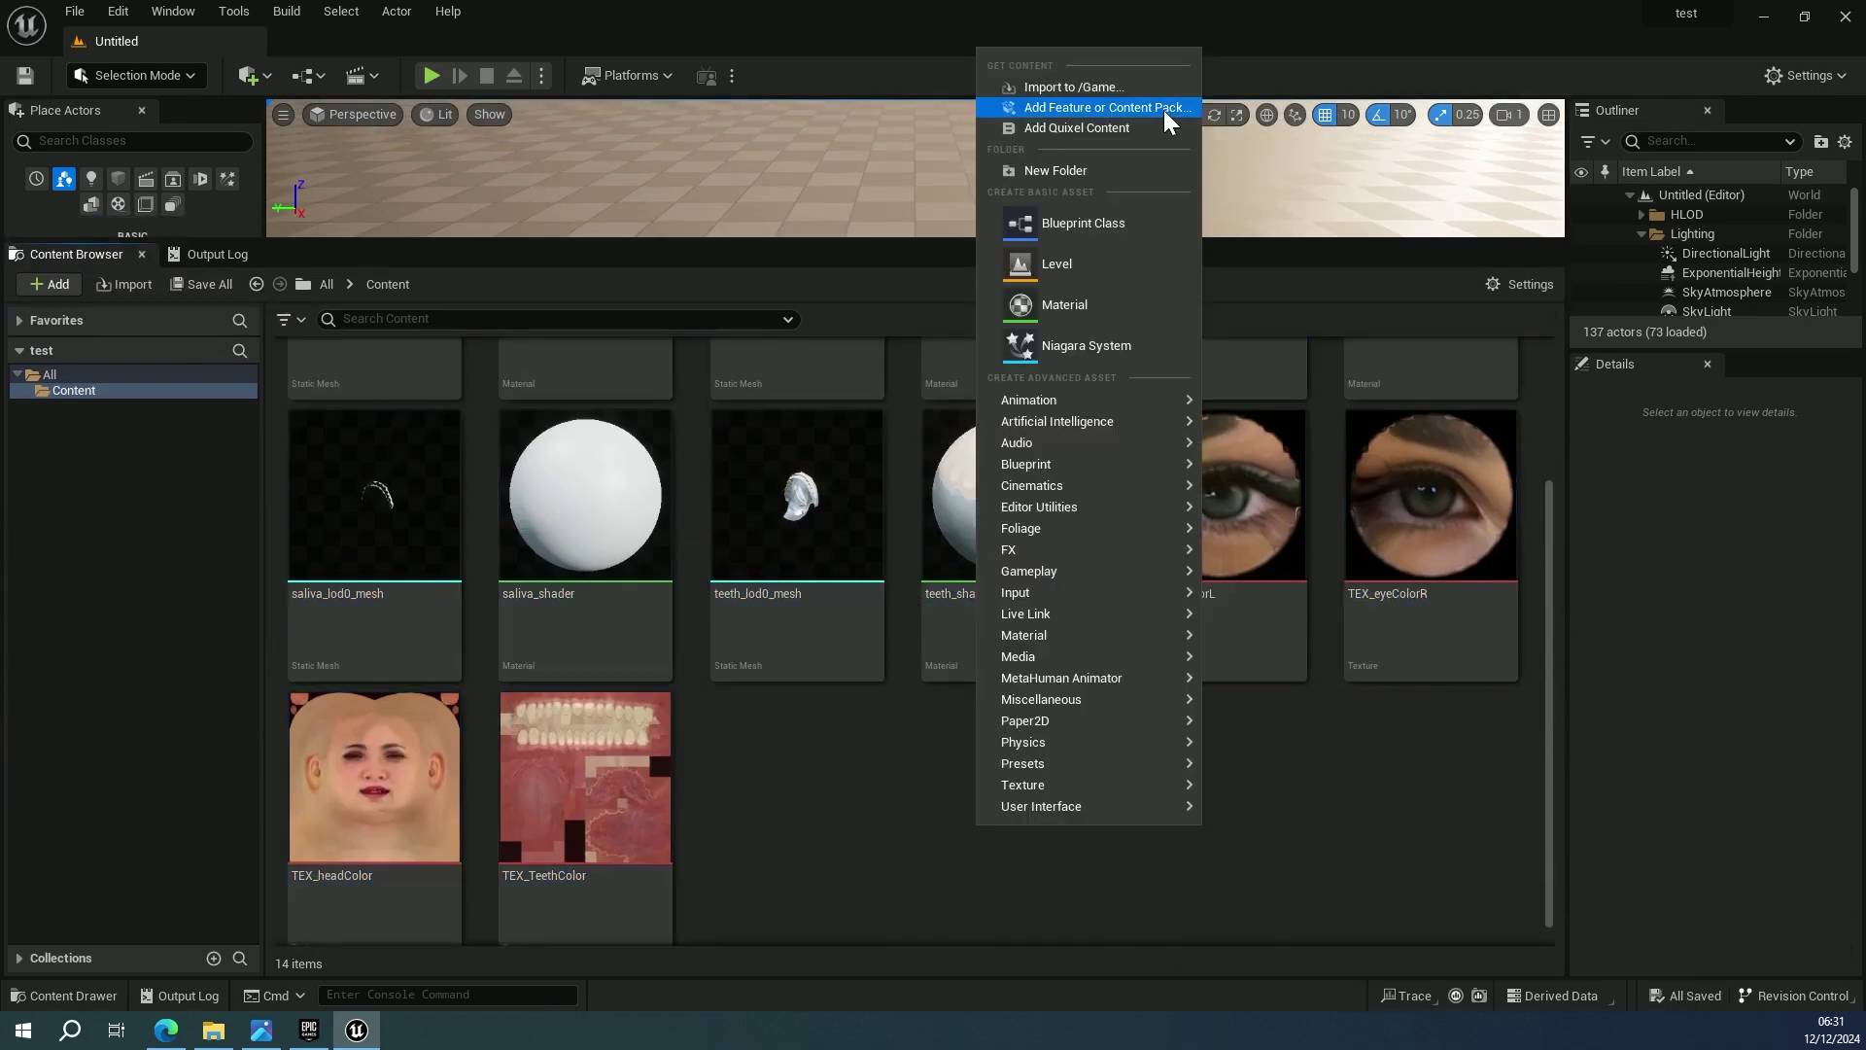
click(1057, 170)
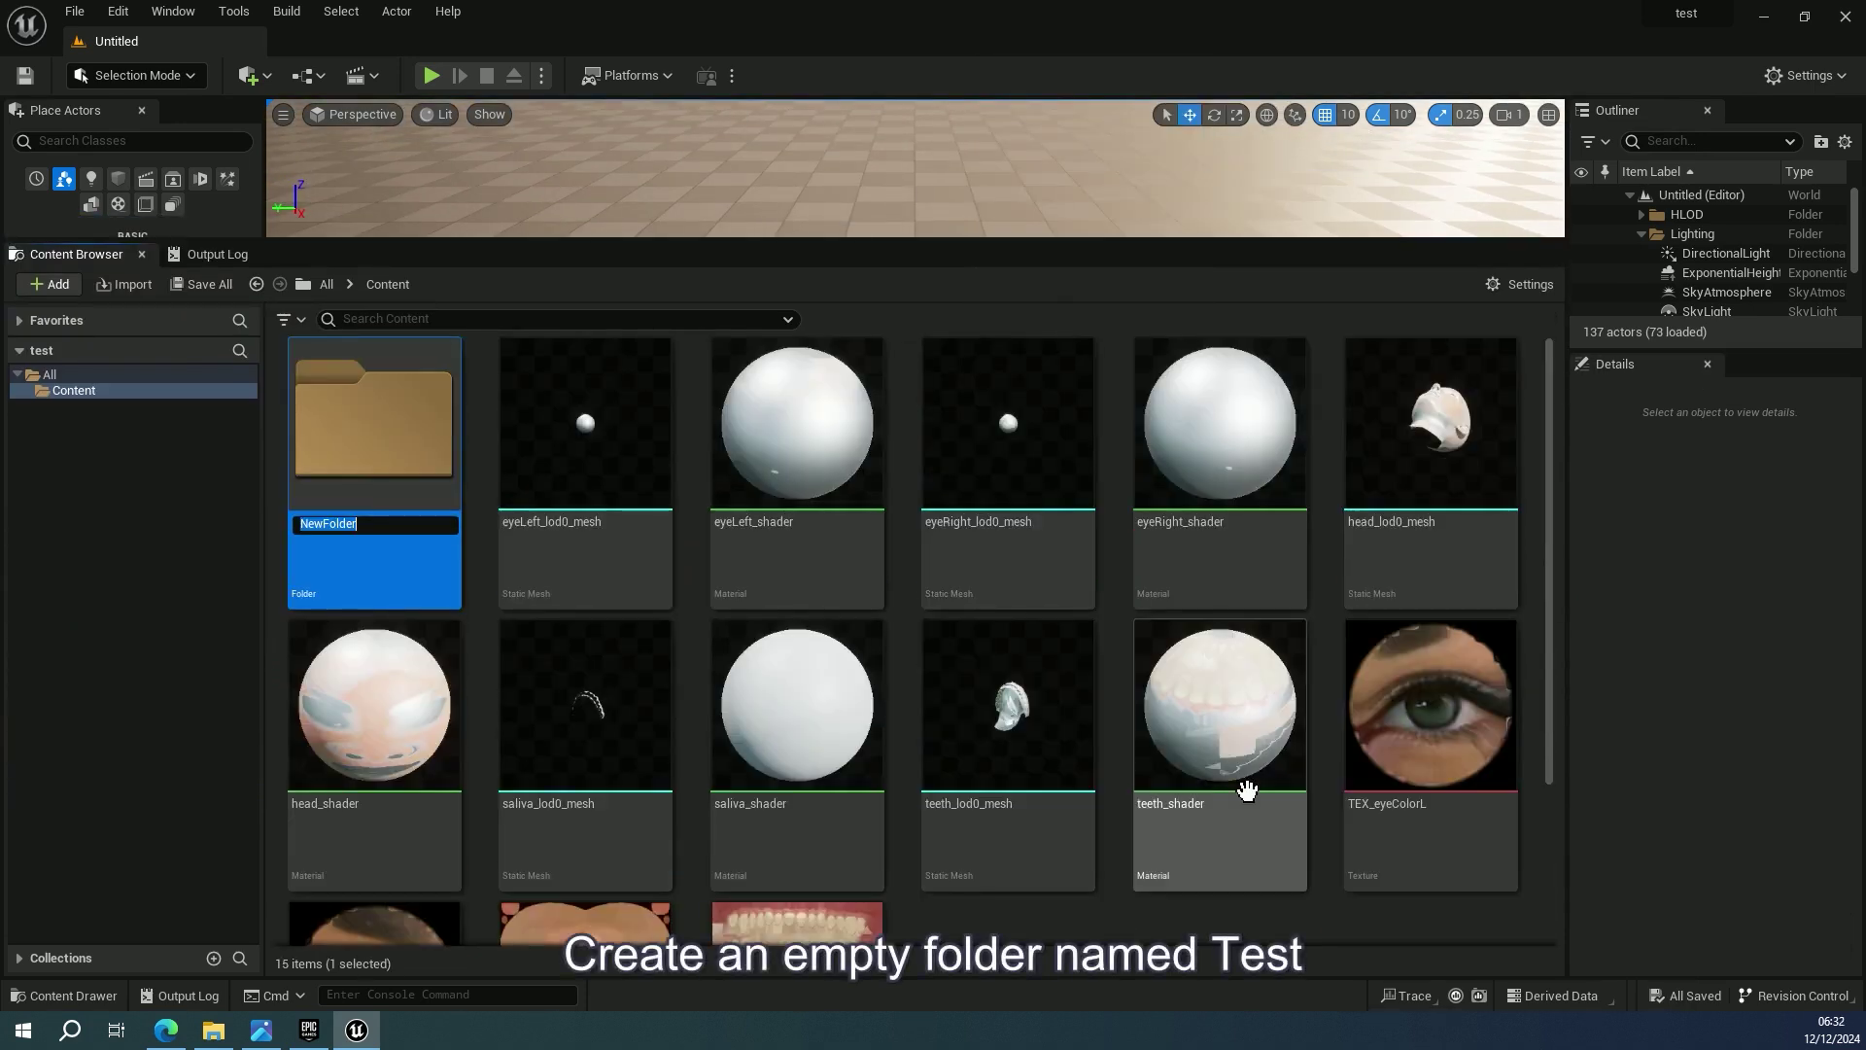
key(Return)
Move all the imported meshes, materials and textures from Content into the Test folder
click(583, 447)
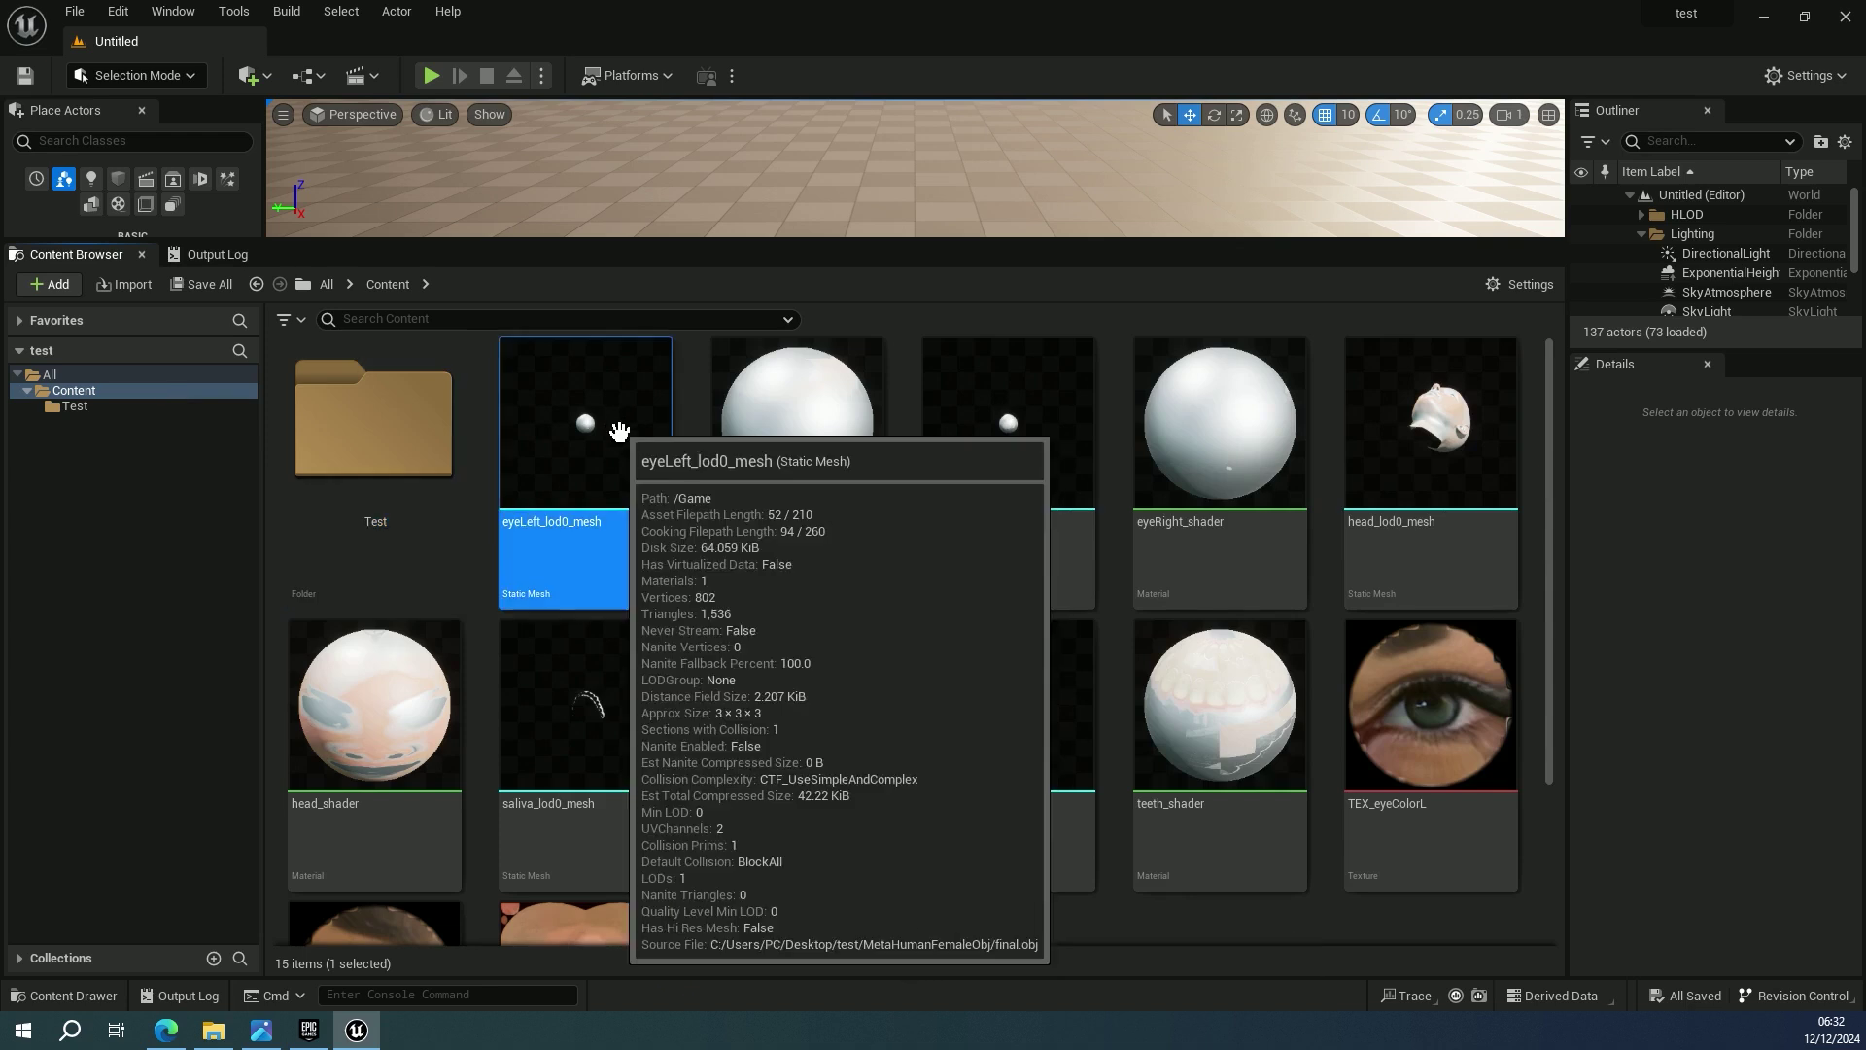
scroll(813, 856, down, 3)
shift+click(813, 866)
scroll(815, 799, up, 3)
drag(814, 799, 399, 409)
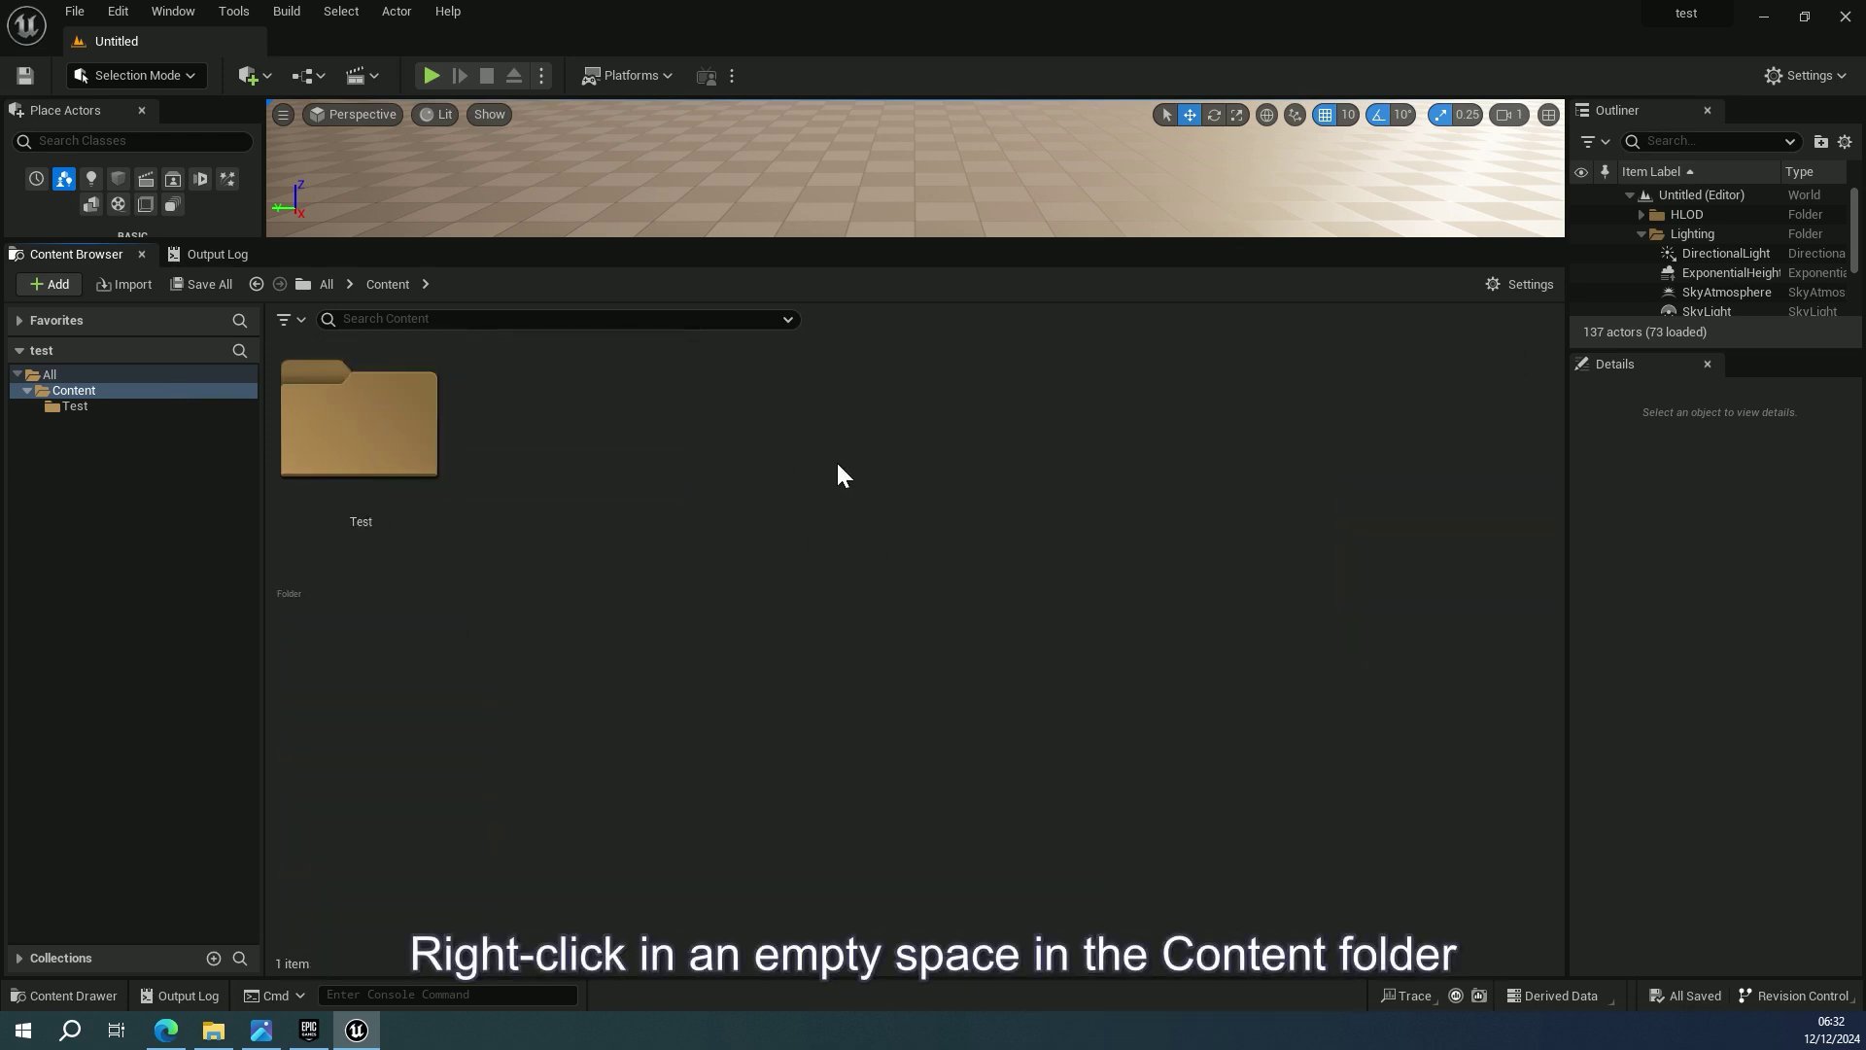
Create a MetaHuman Identity asset in the Content folder and save it
right_click(838, 466)
mouse_move(977, 970)
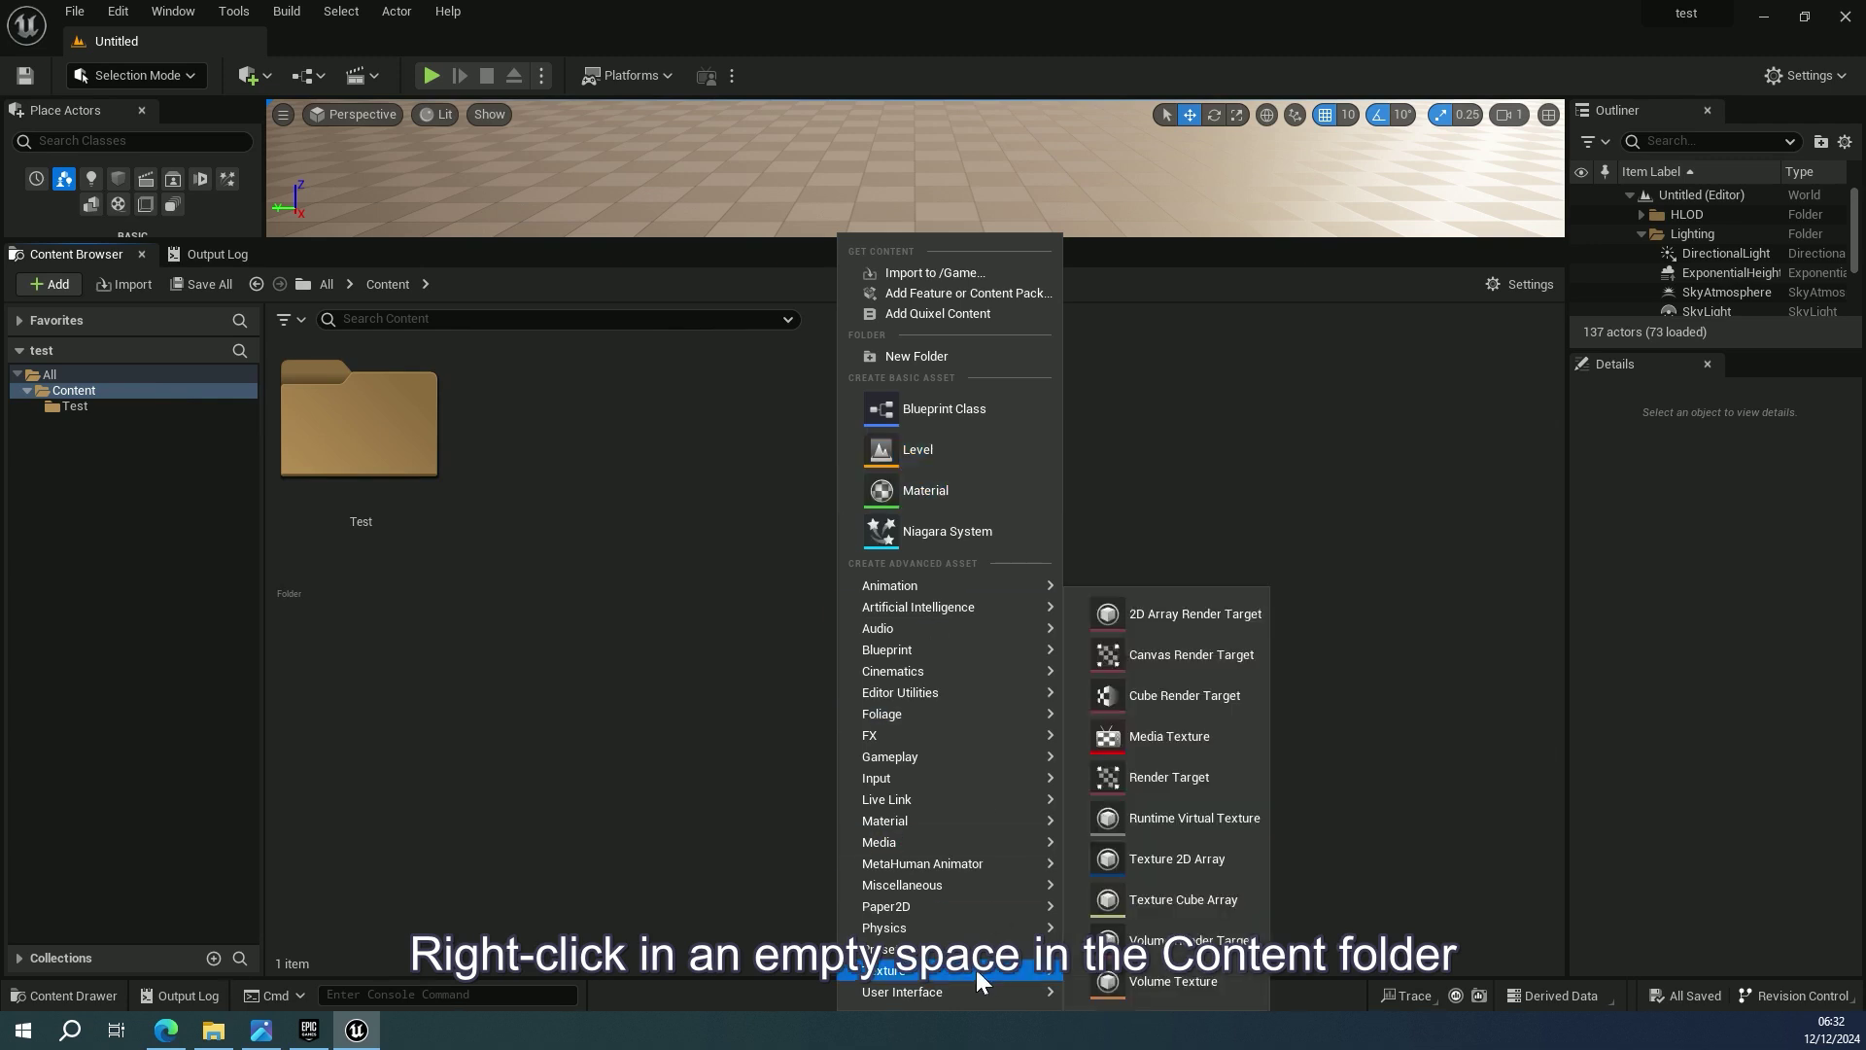
mouse_move(952, 865)
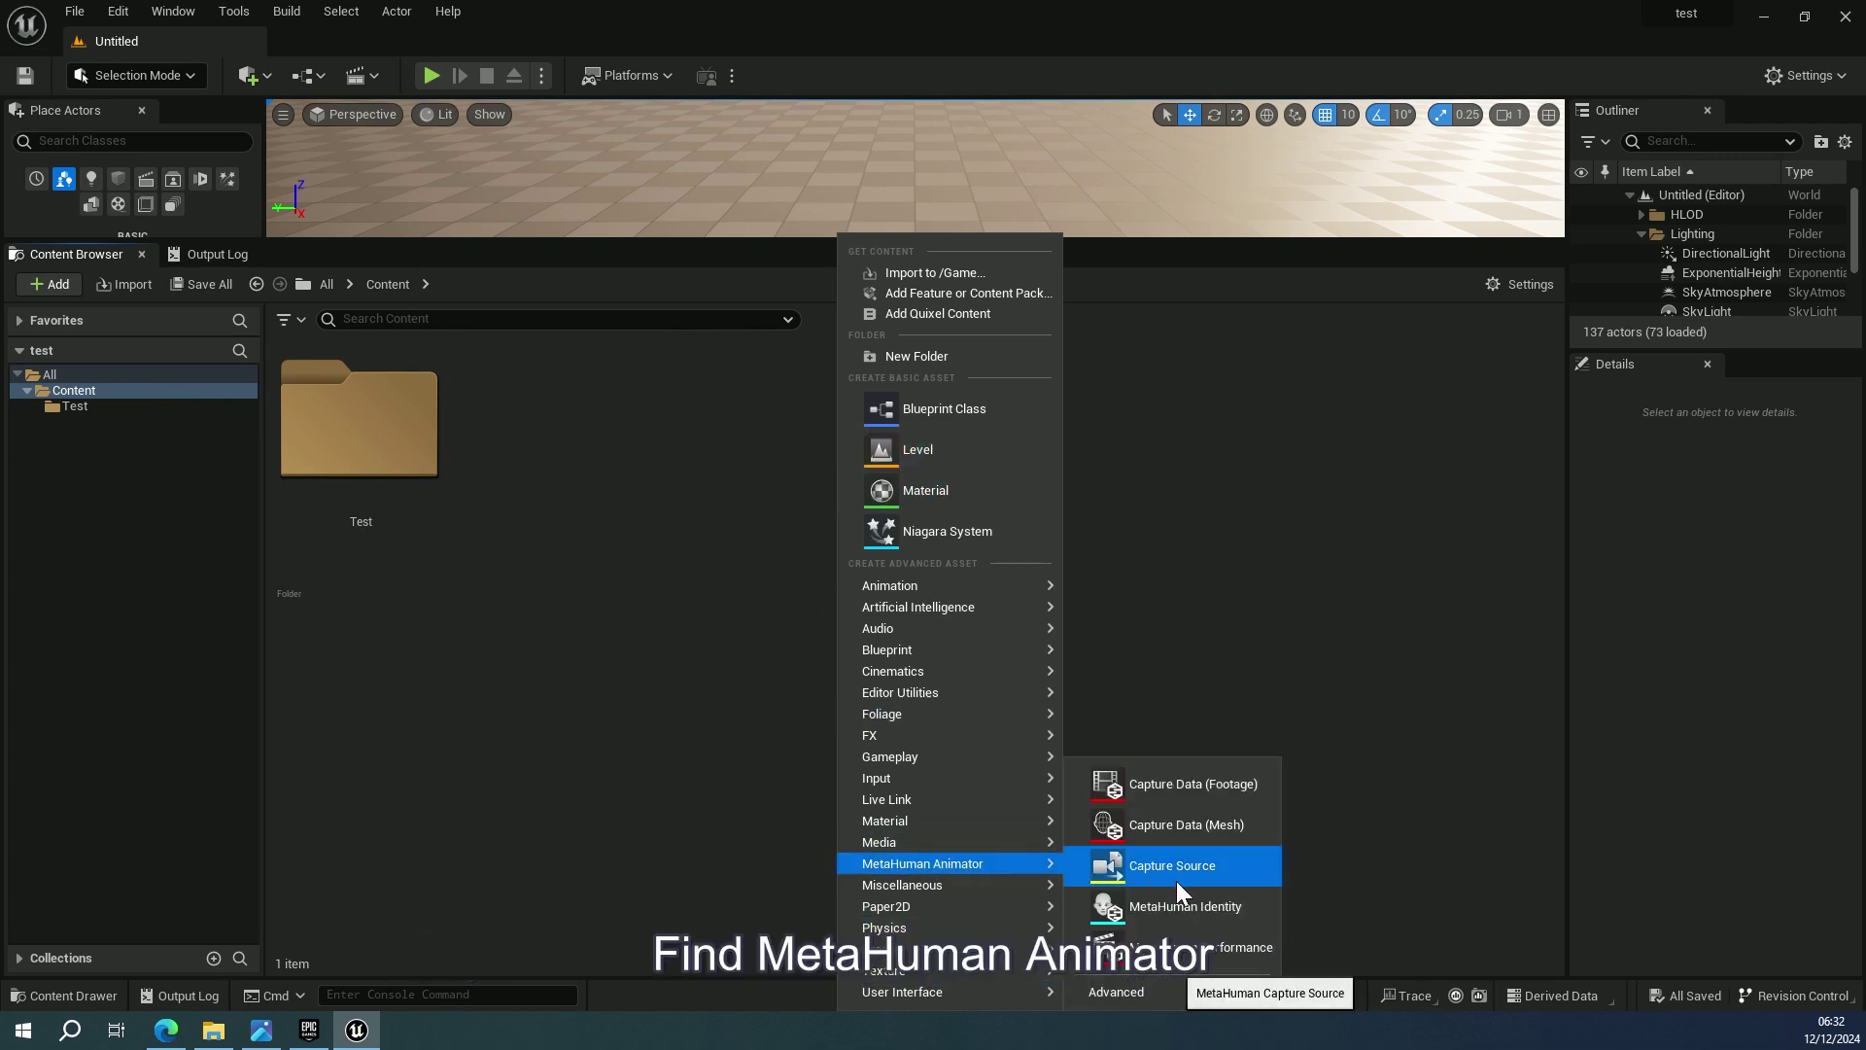
click(1188, 906)
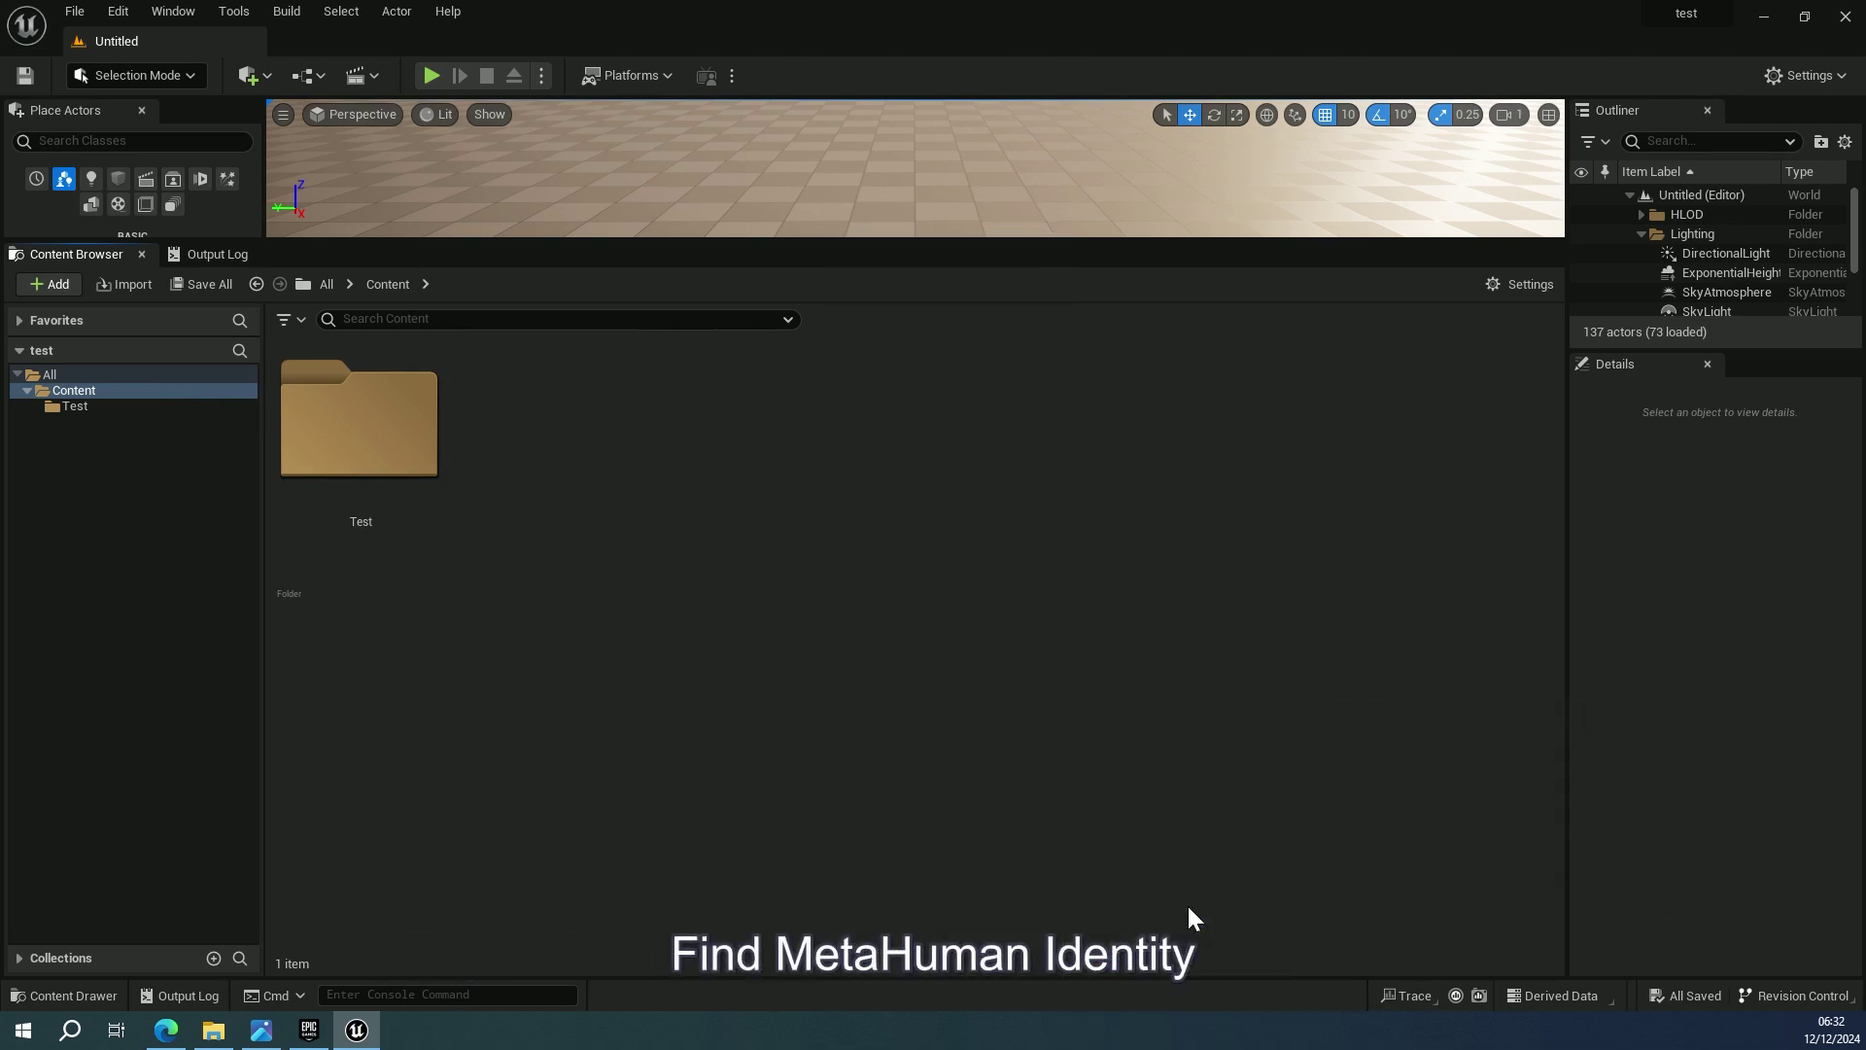
click(230, 286)
click(1079, 737)
Open the new MetaHuman Identity asset and sign in to Epic Games with the account e-mail and password
double_click(529, 447)
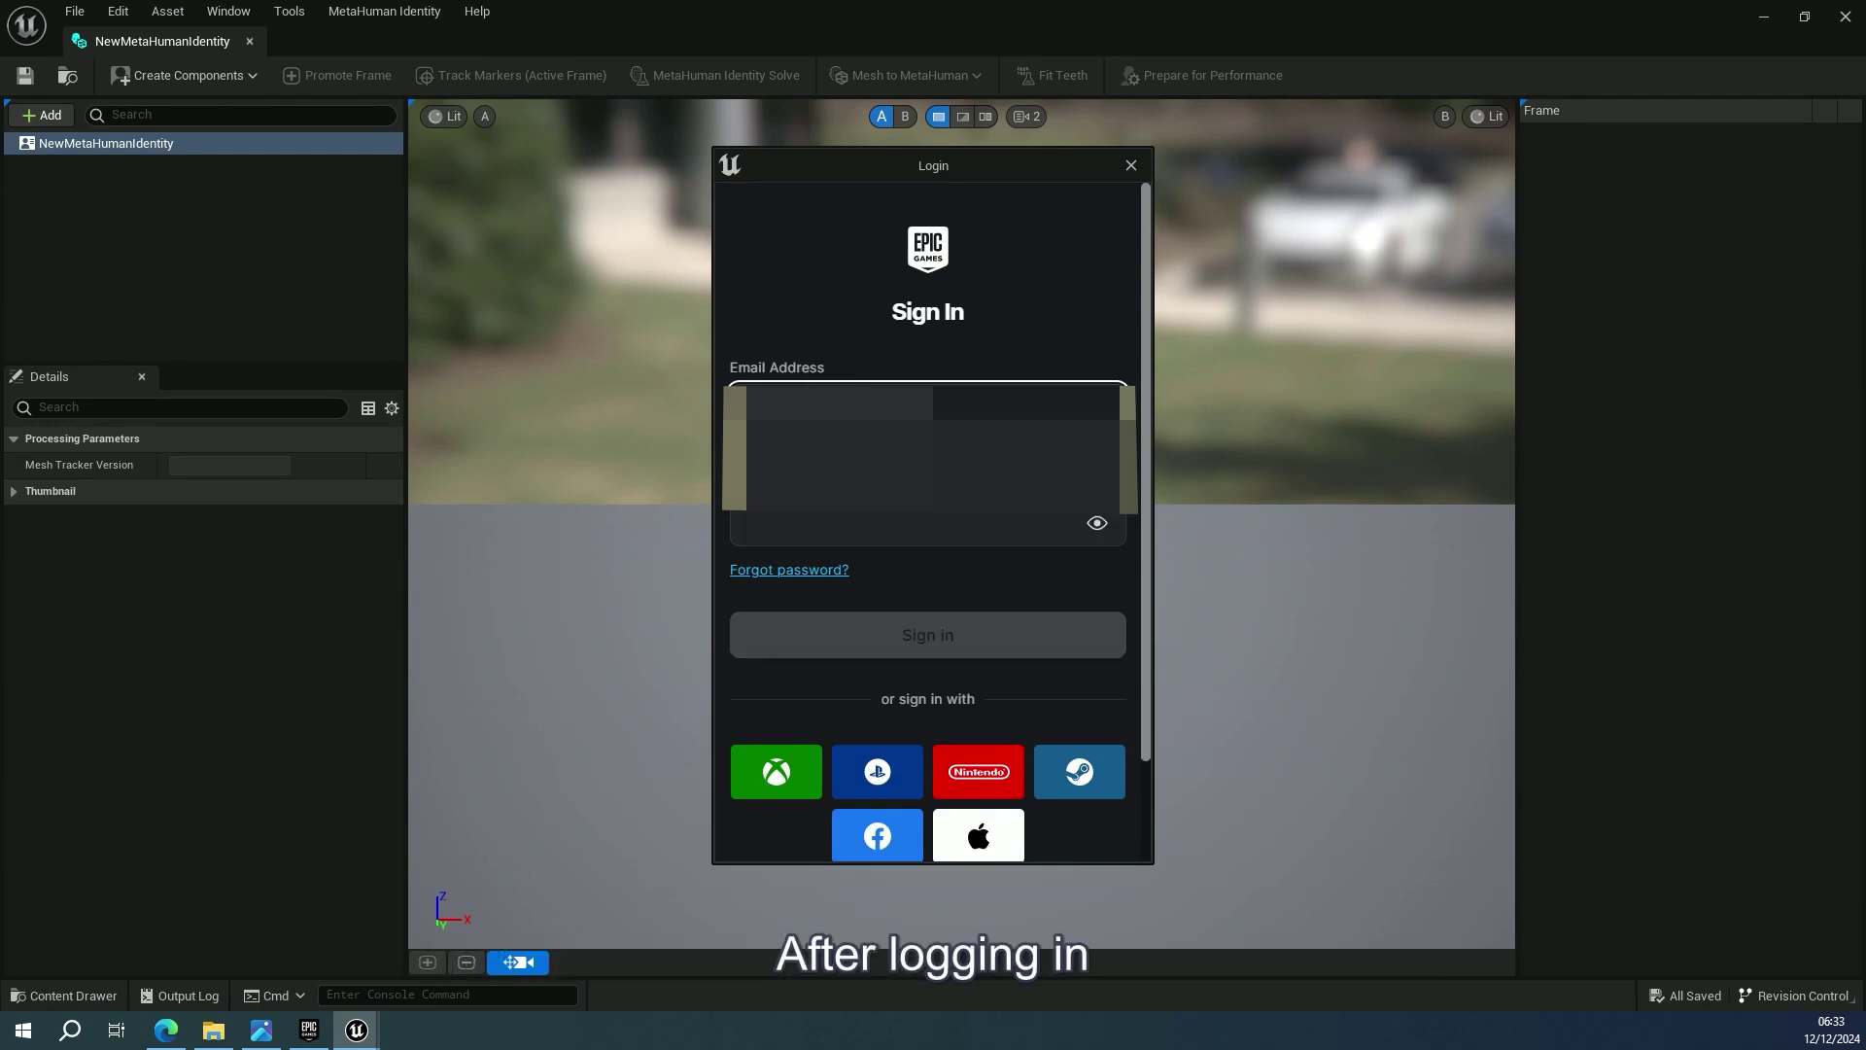
click(755, 516)
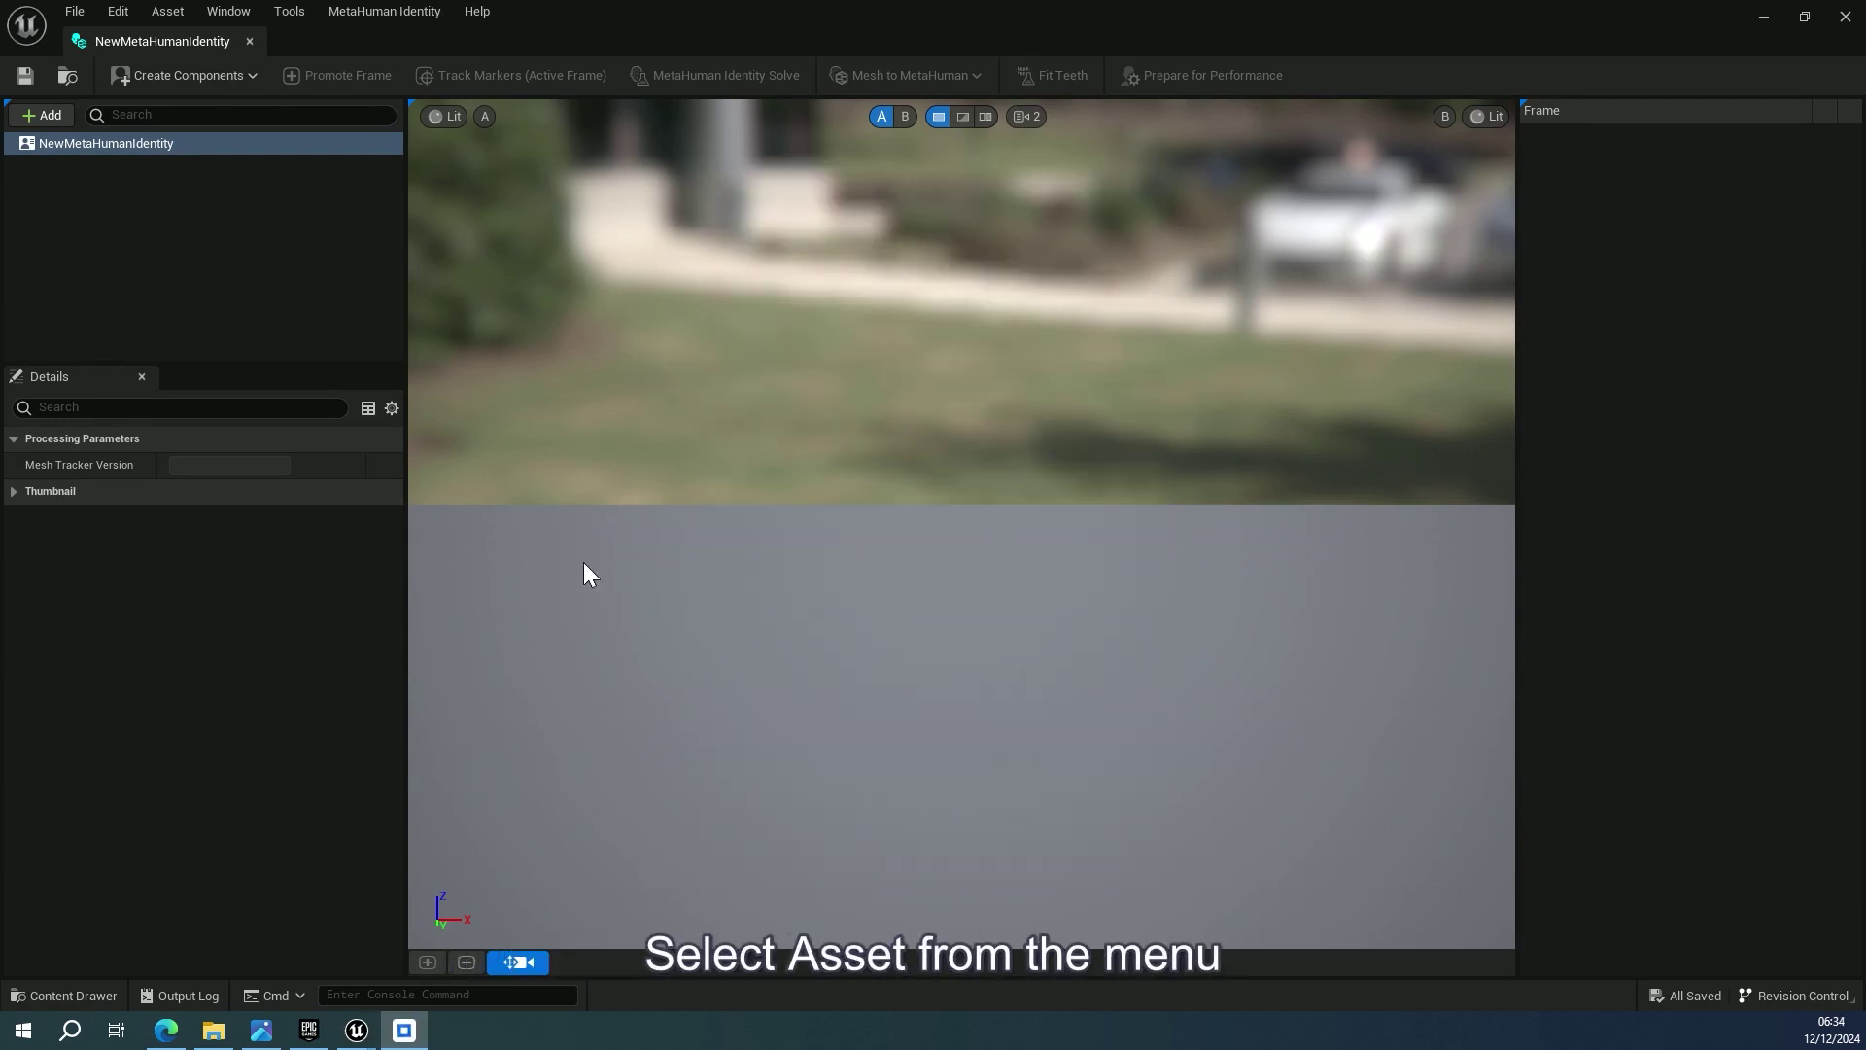
Configure the identity's components from the conformed head_lod0_mesh and save the identity asset
click(160, 13)
mouse_move(296, 229)
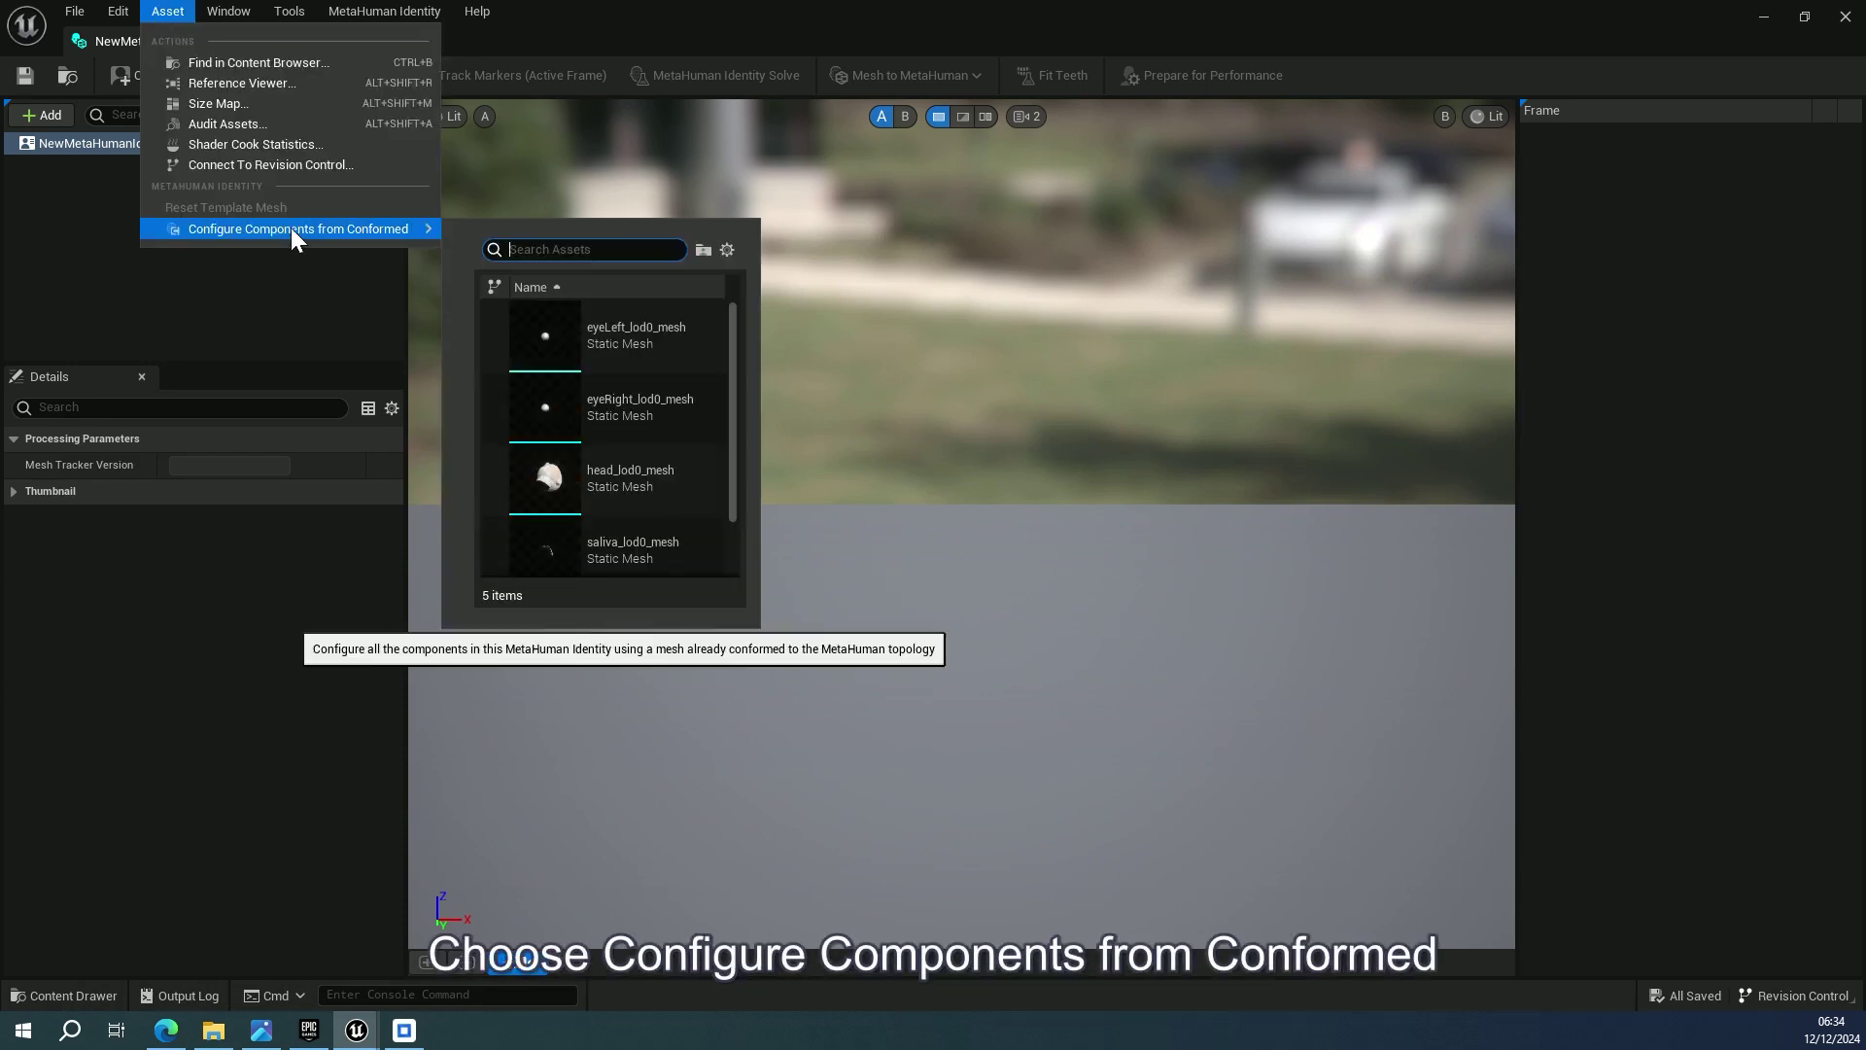
click(614, 479)
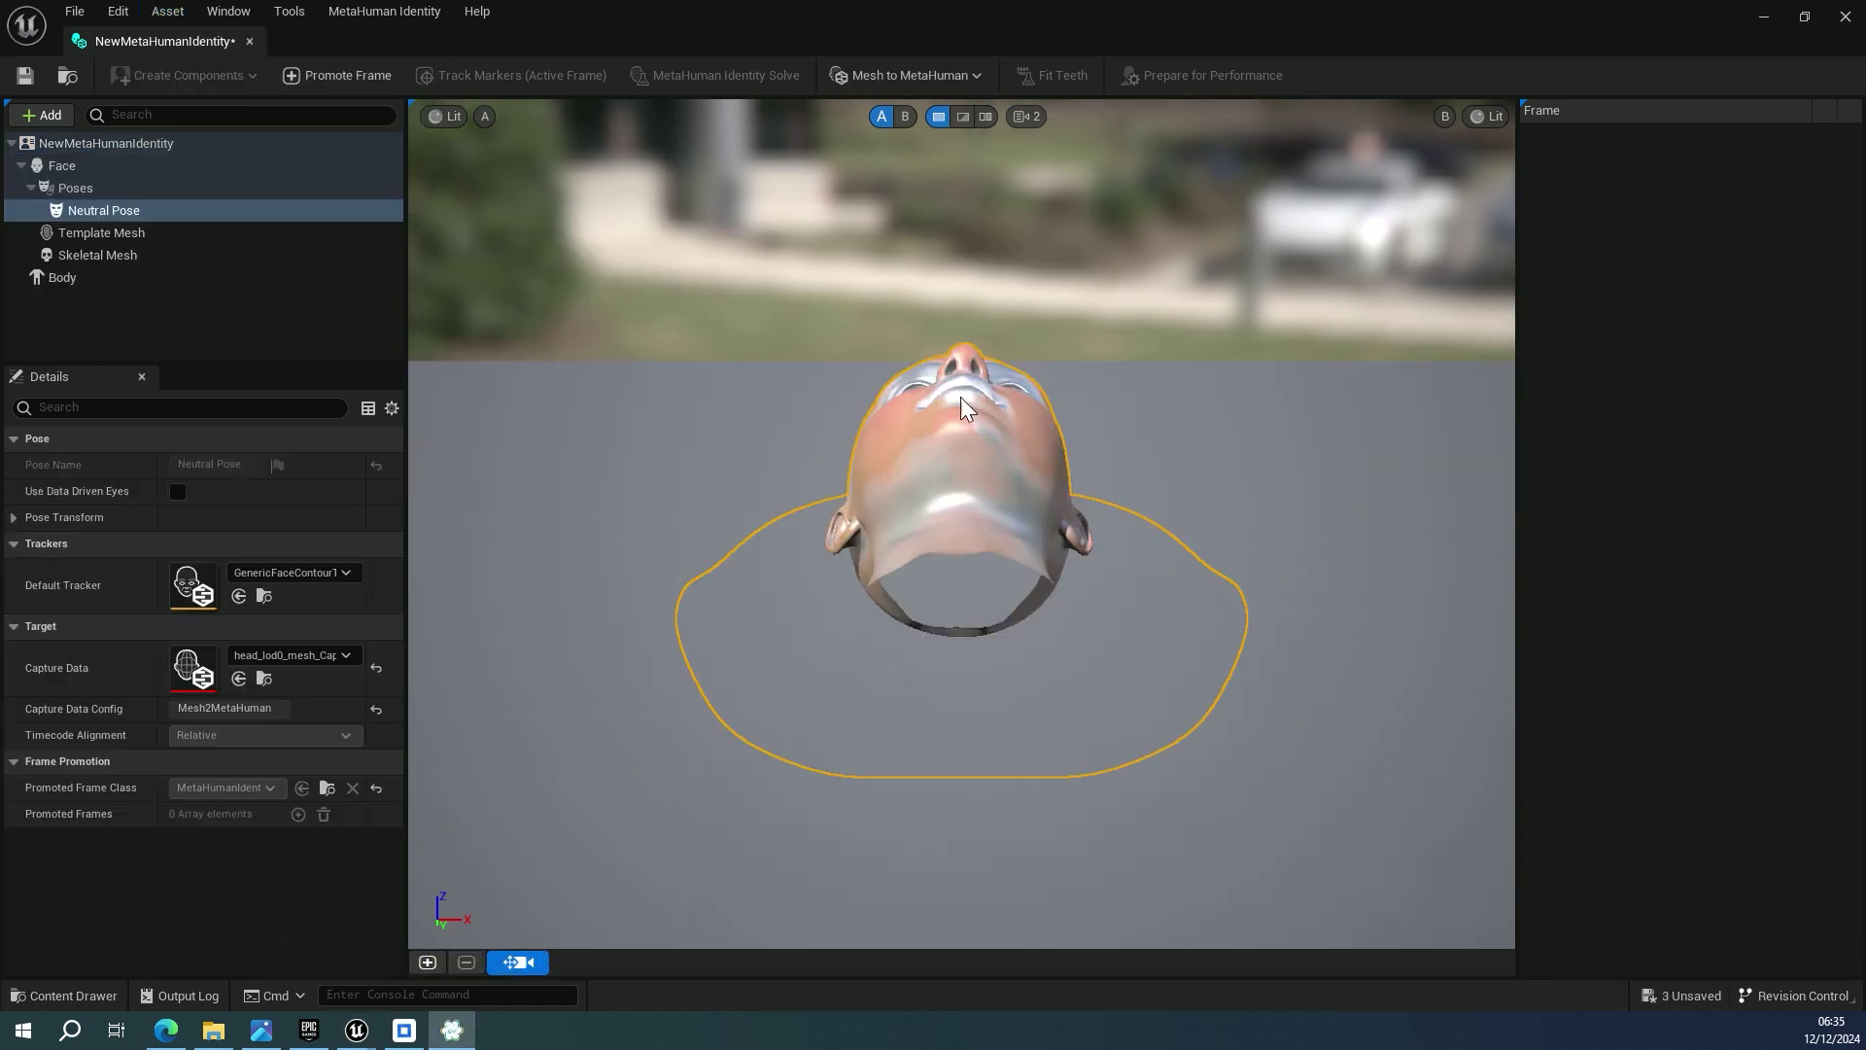
scroll(962, 398, down, 5)
alt+drag(961, 397, 1105, 513)
scroll(1105, 513, up, 5)
click(21, 77)
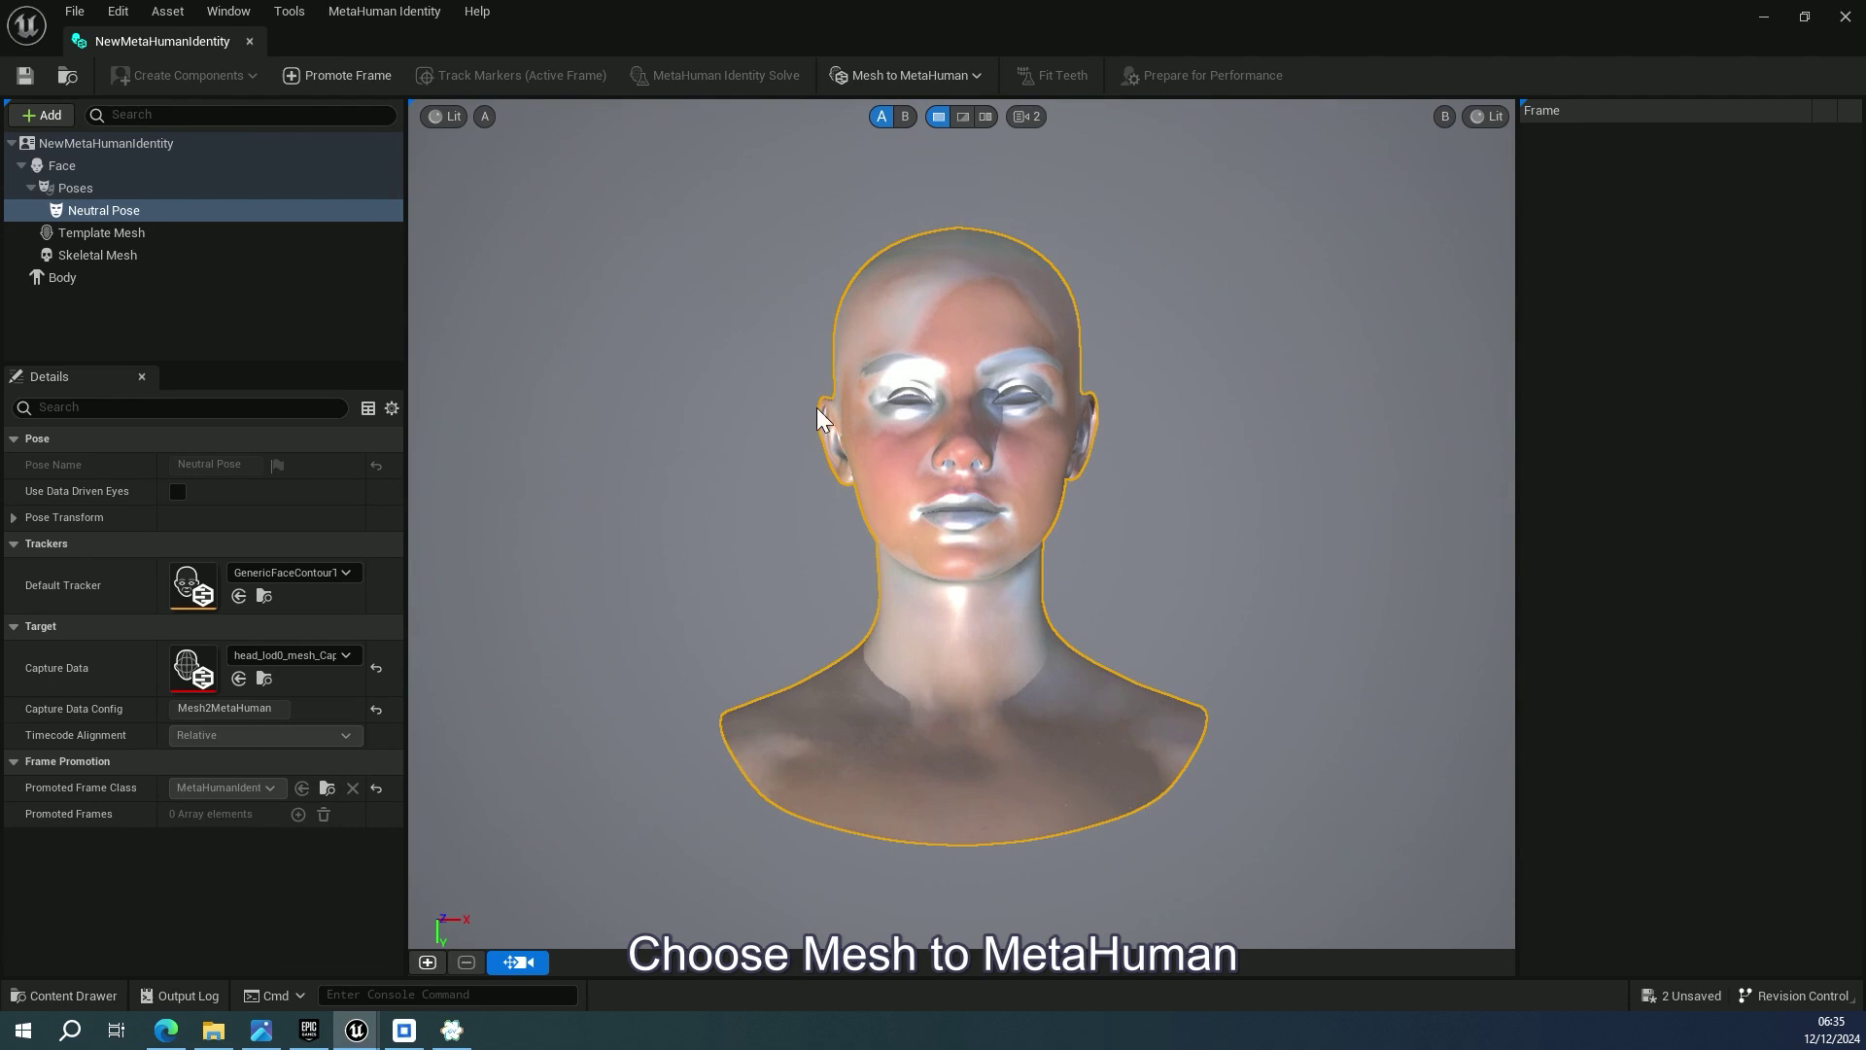
Try to auto-rig the identity as a skeletal mesh only
click(951, 81)
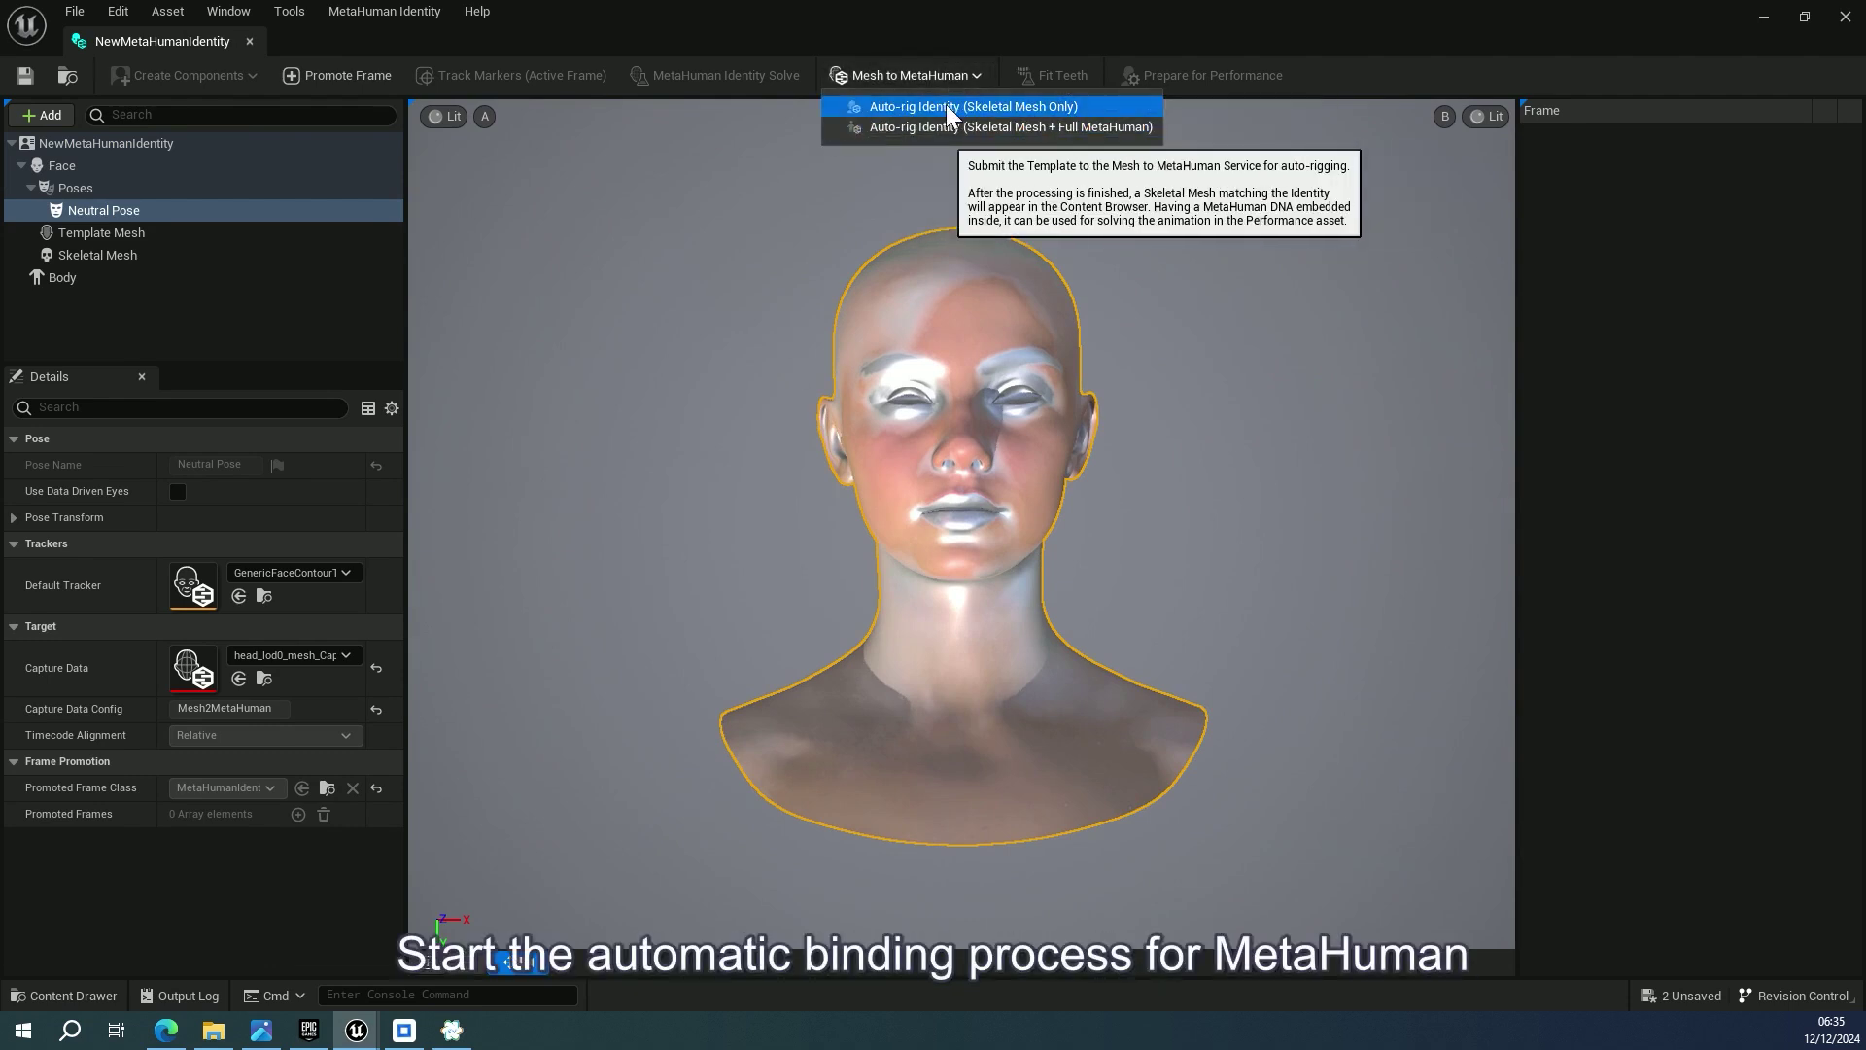
click(949, 109)
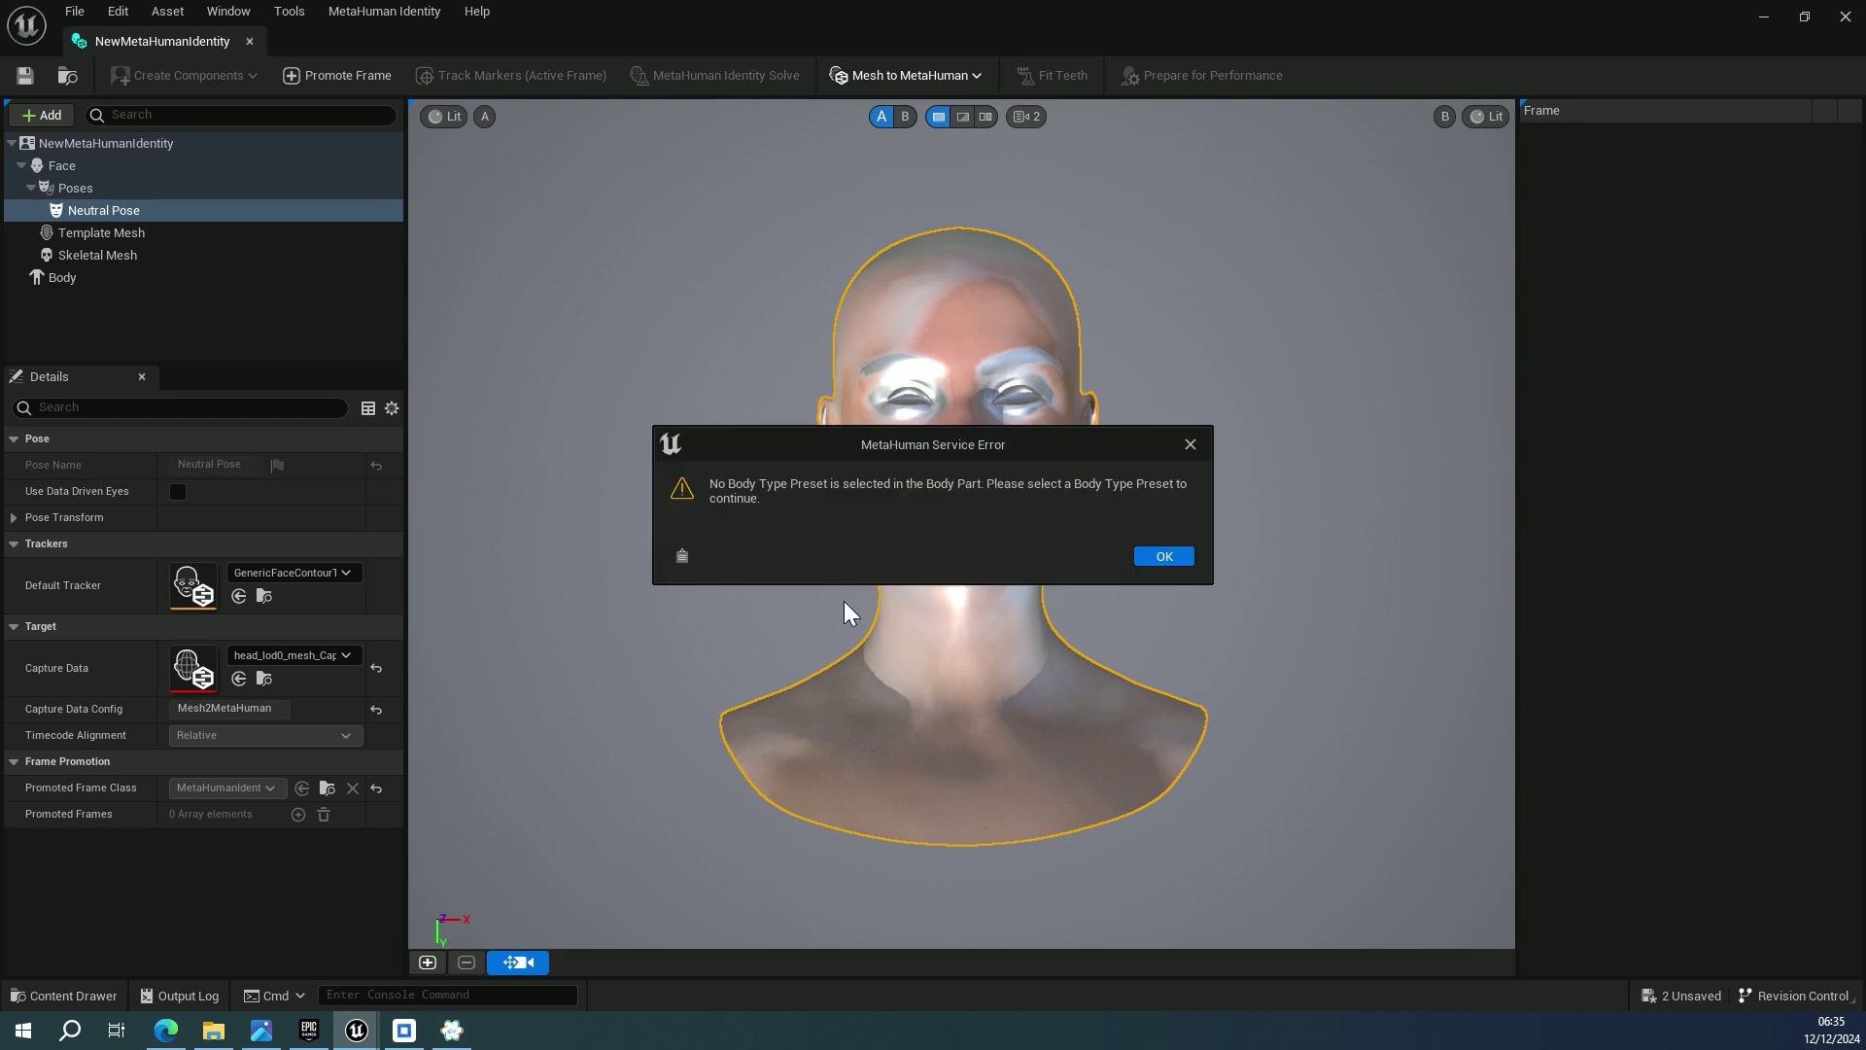
click(1165, 556)
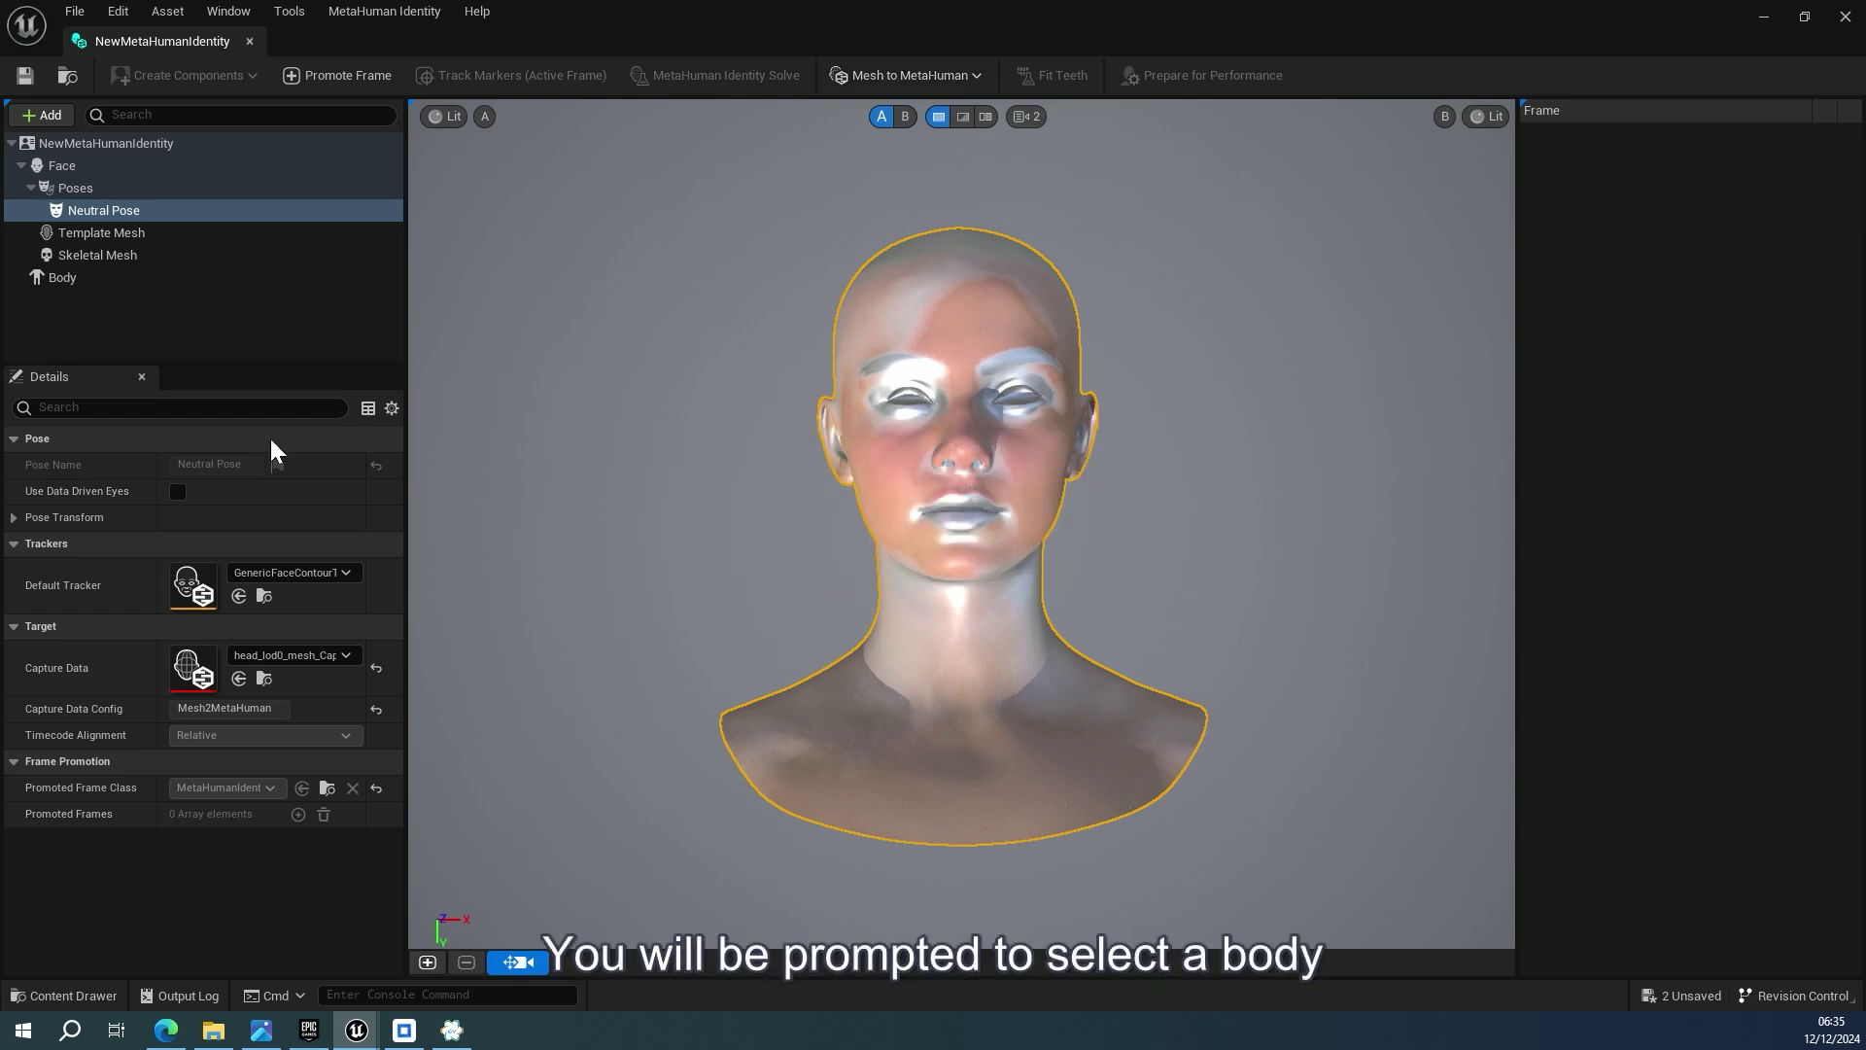
Assign the medium-build female body preset to the identity and auto-rig it as a skeletal mesh only
click(62, 277)
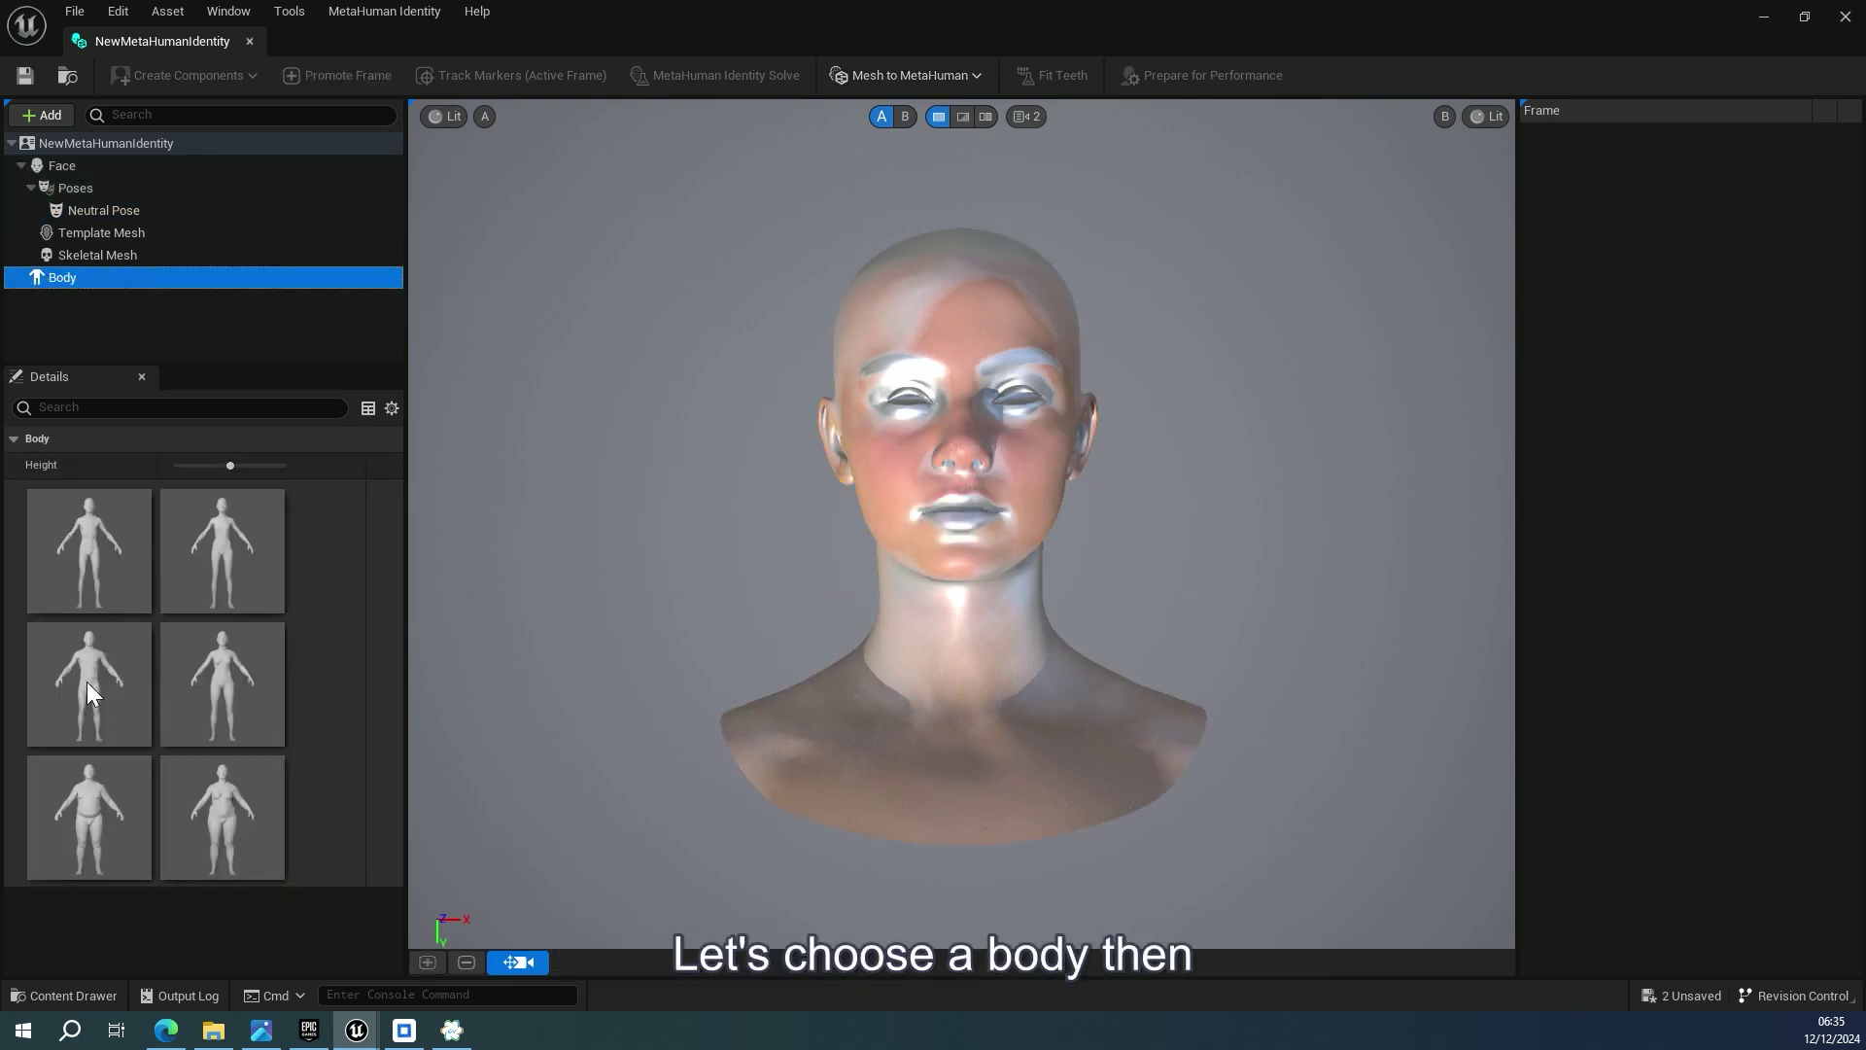
click(226, 657)
click(907, 76)
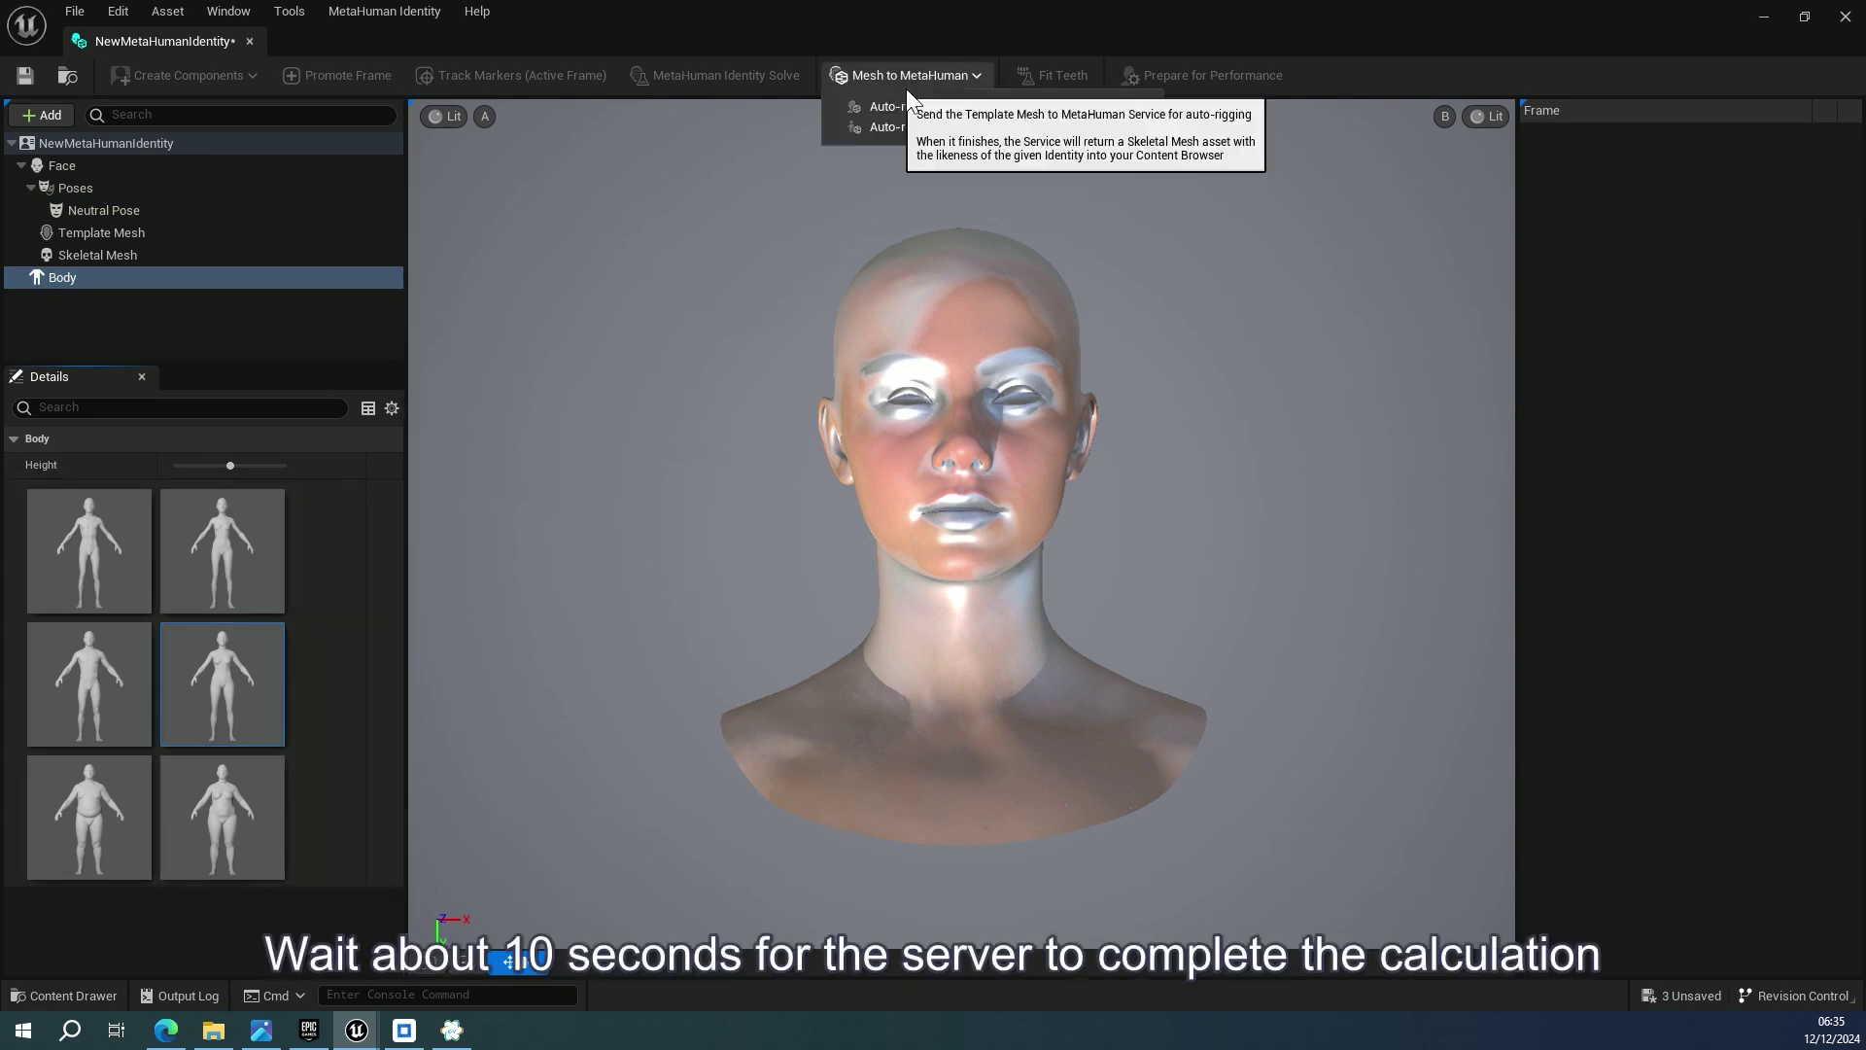
click(904, 106)
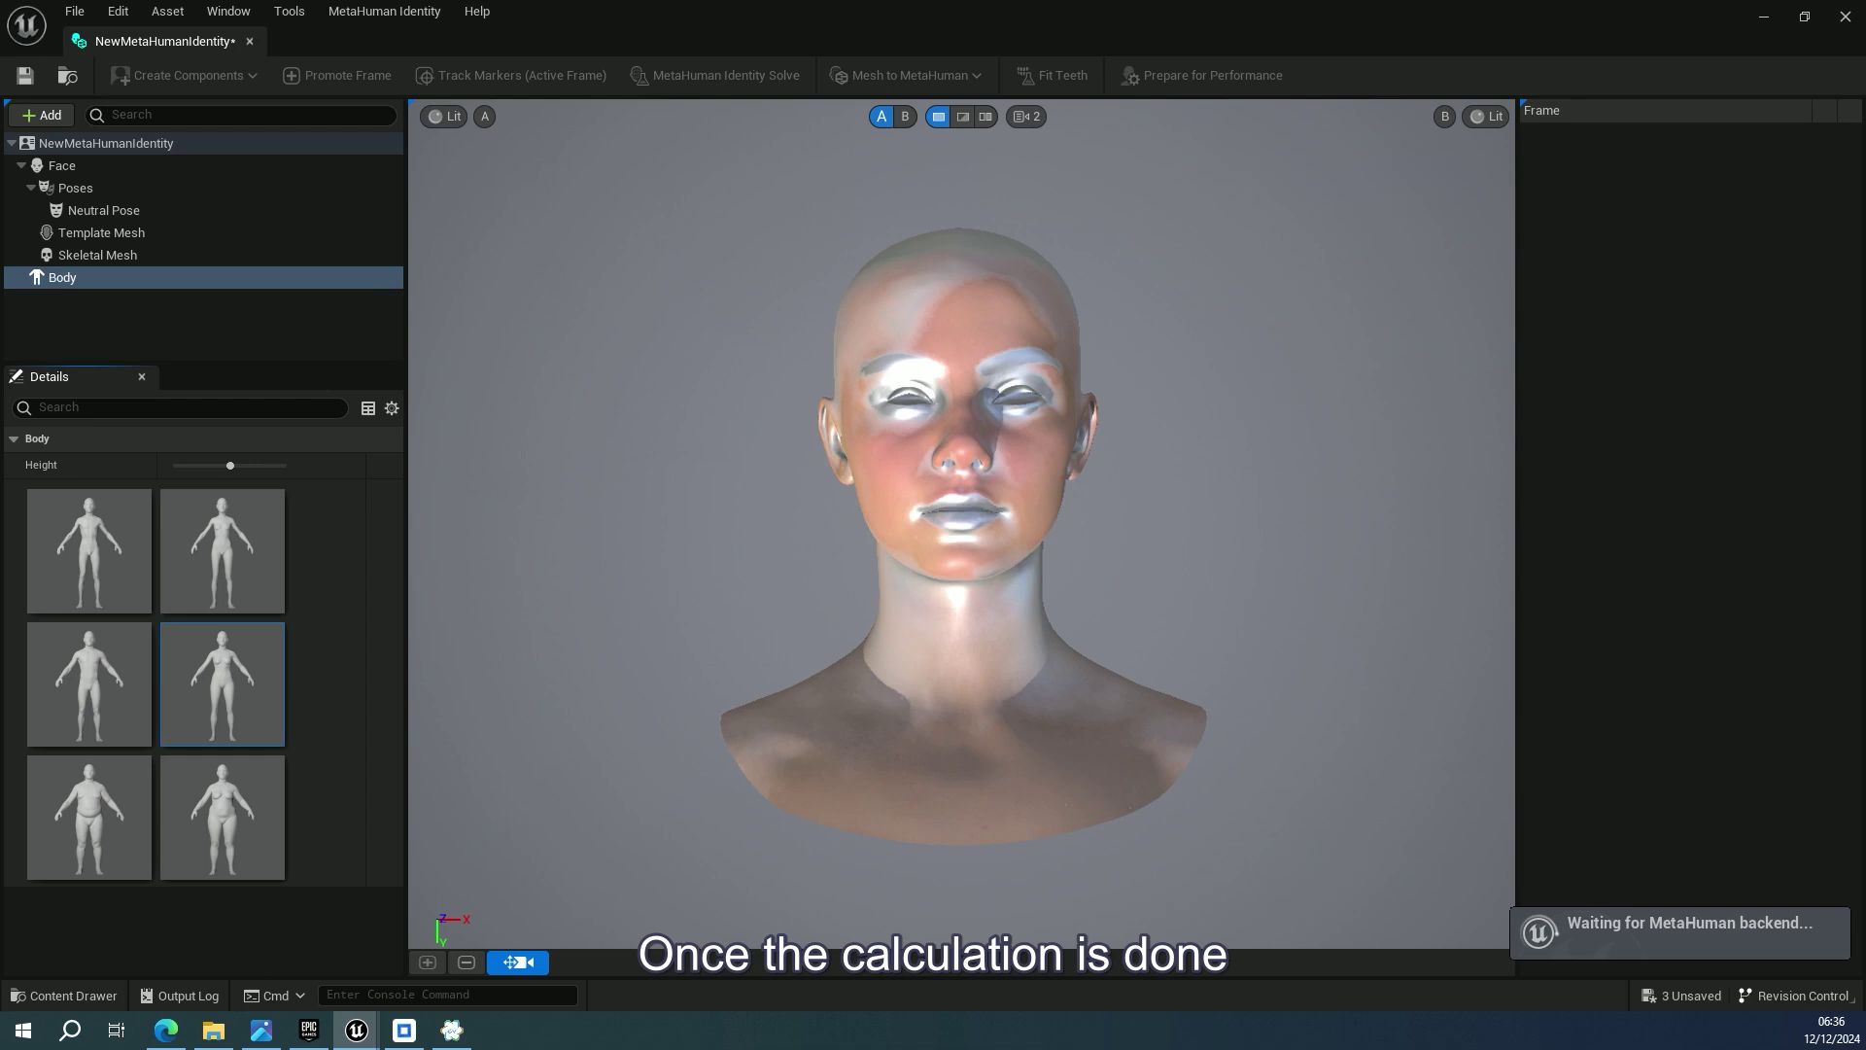
click(1156, 556)
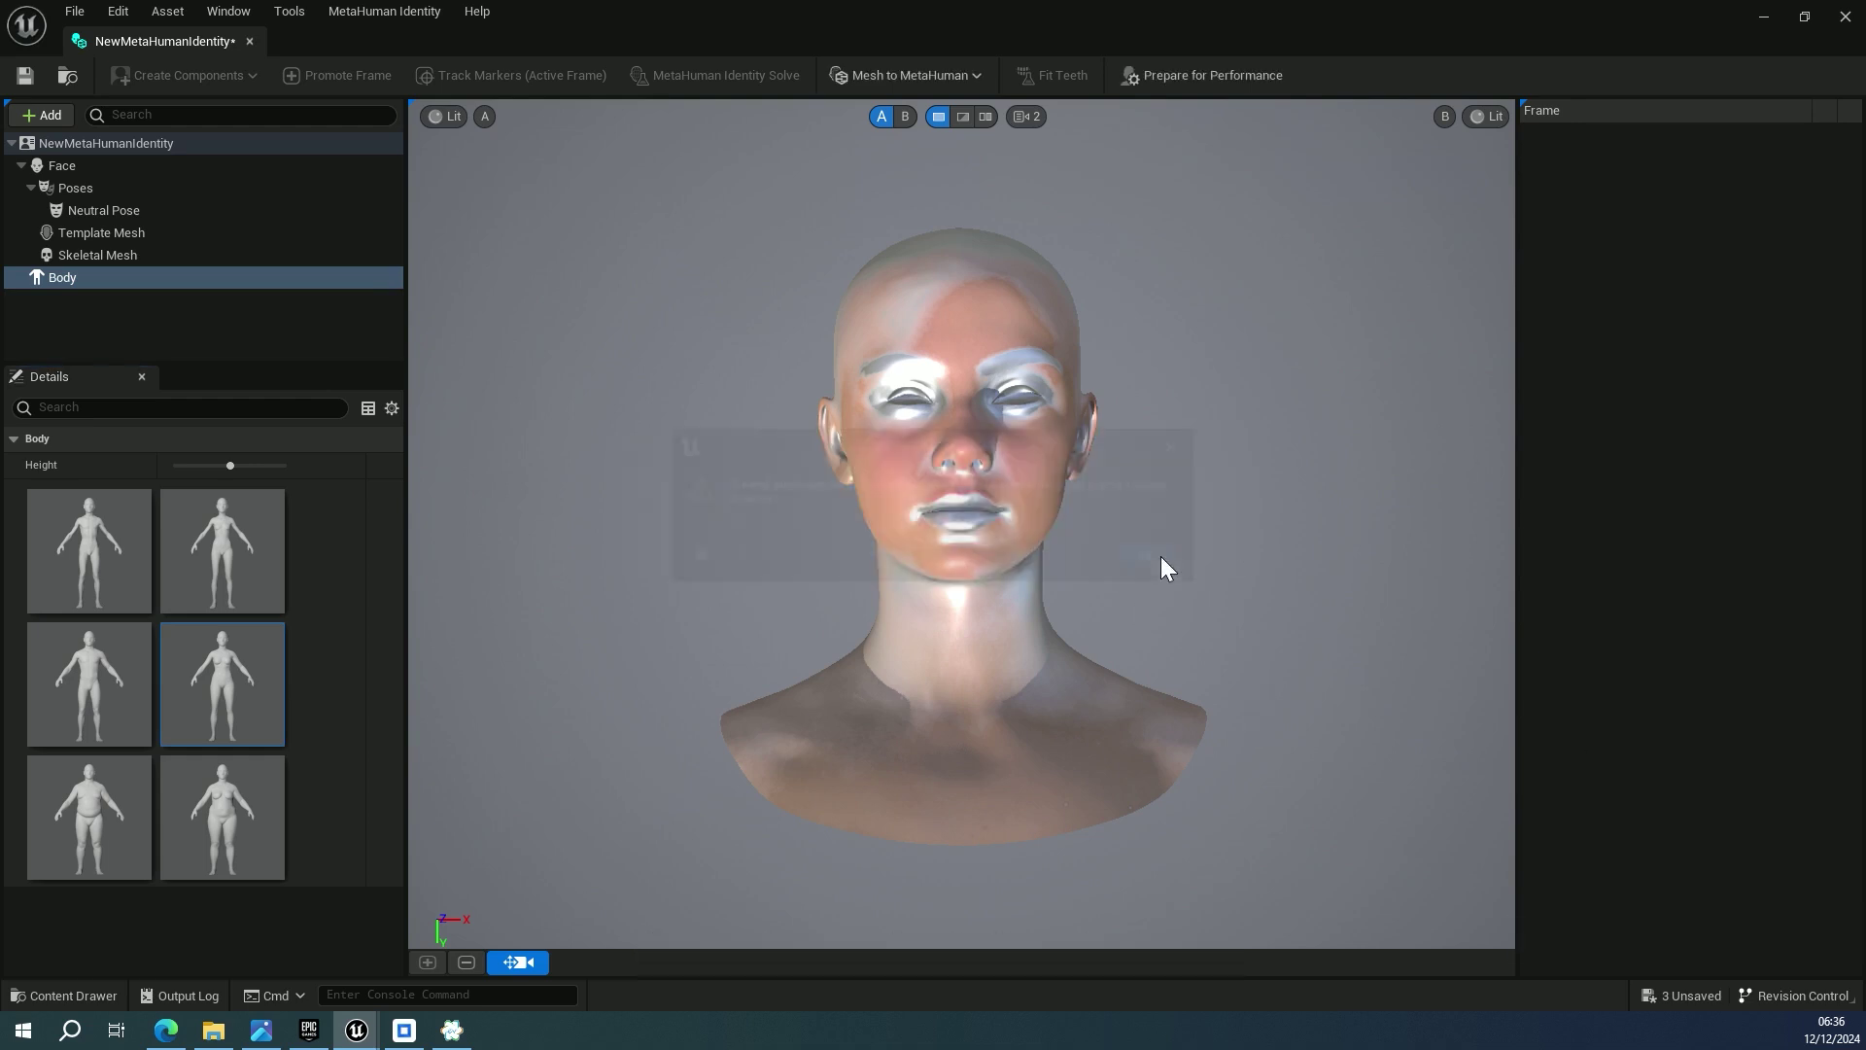
Save the identity asset and all other unsaved content, including the newly generated skeletal mesh
click(27, 80)
click(1762, 16)
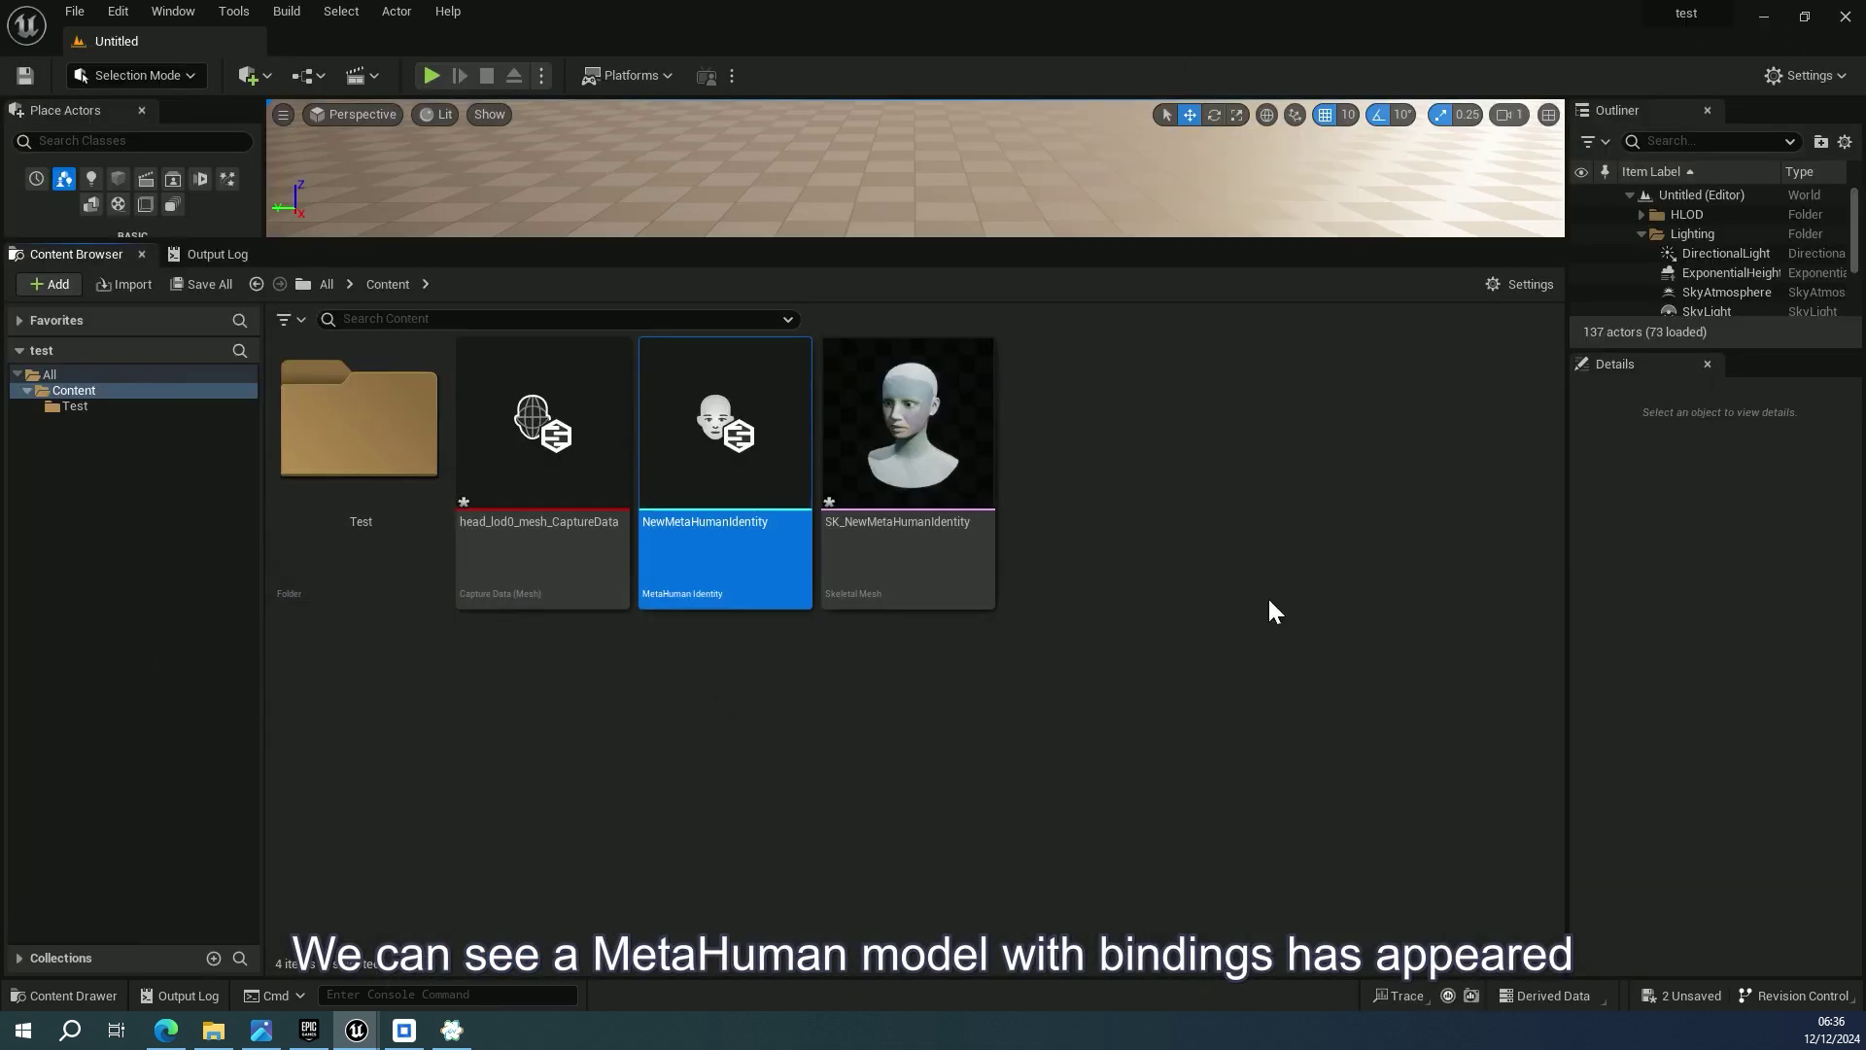
click(199, 284)
click(1089, 735)
Open the SK_NewMetaHumanIdentity skeletal mesh and assign head_shader to its Element 0 material slot
double_click(900, 442)
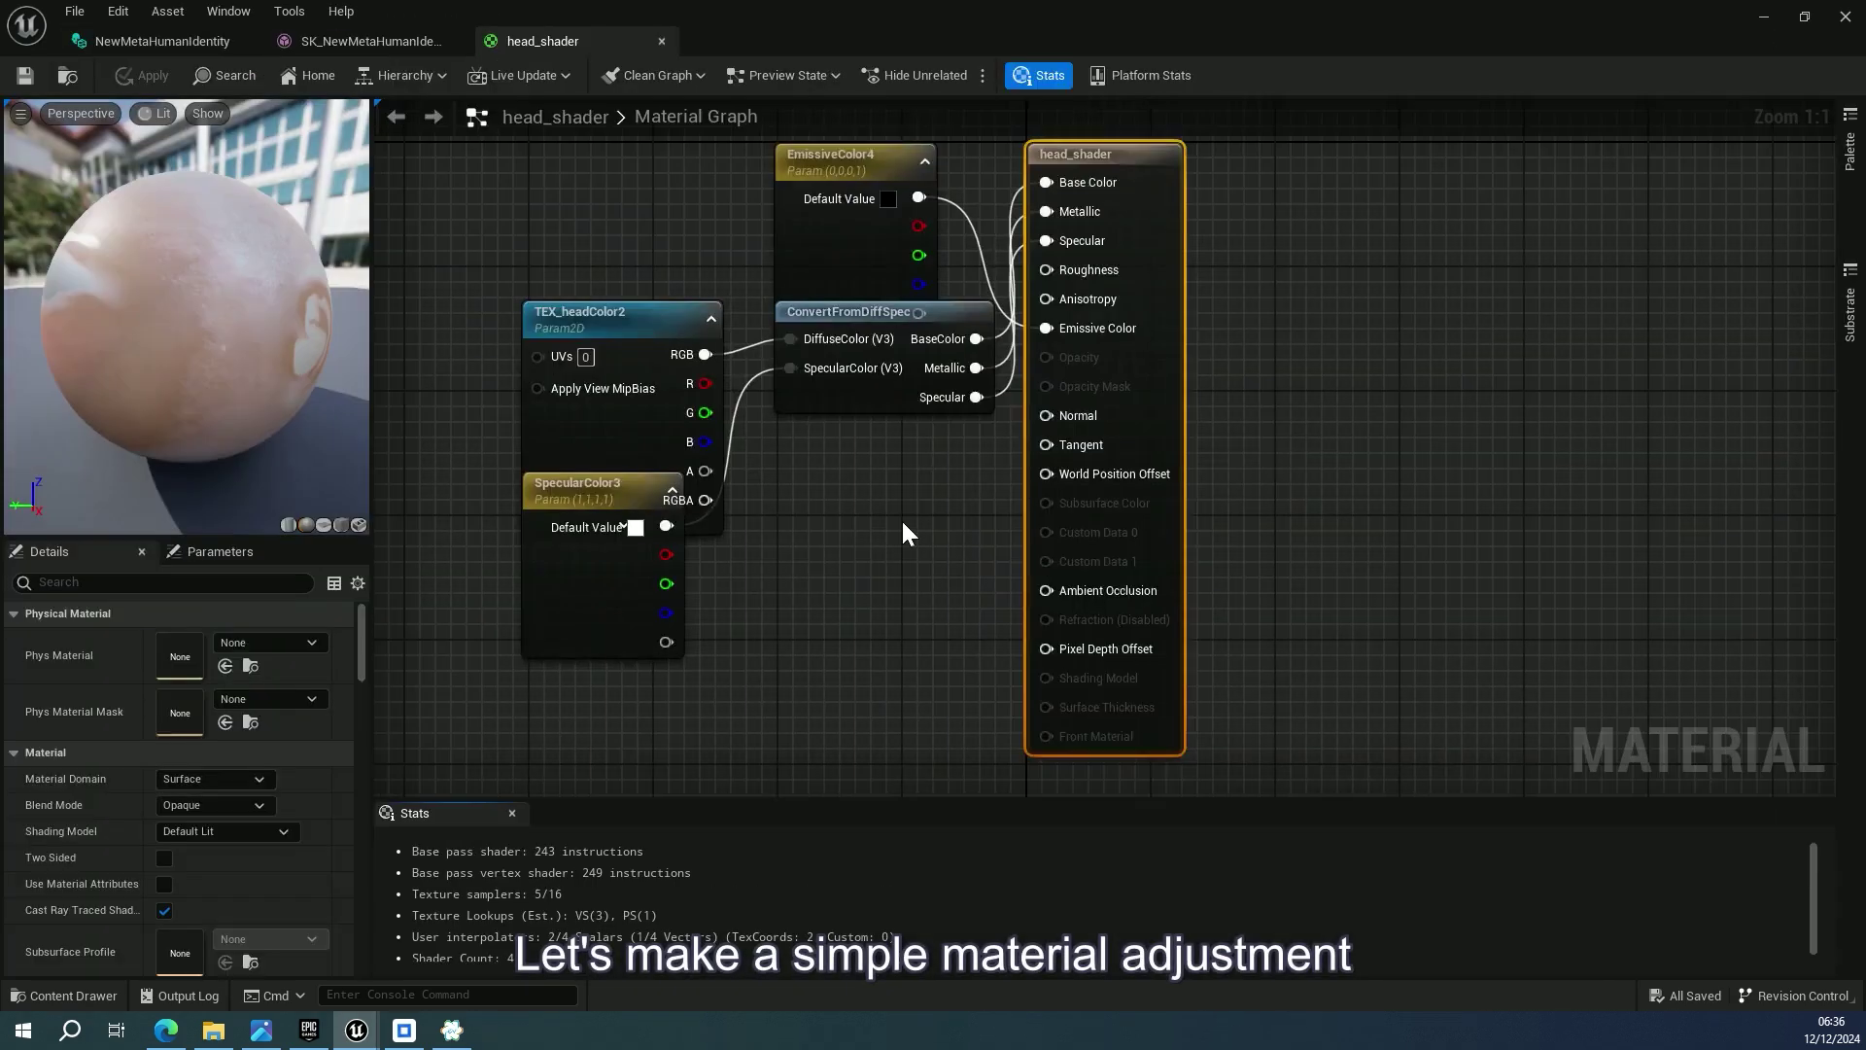
scroll(901, 517, up, 3)
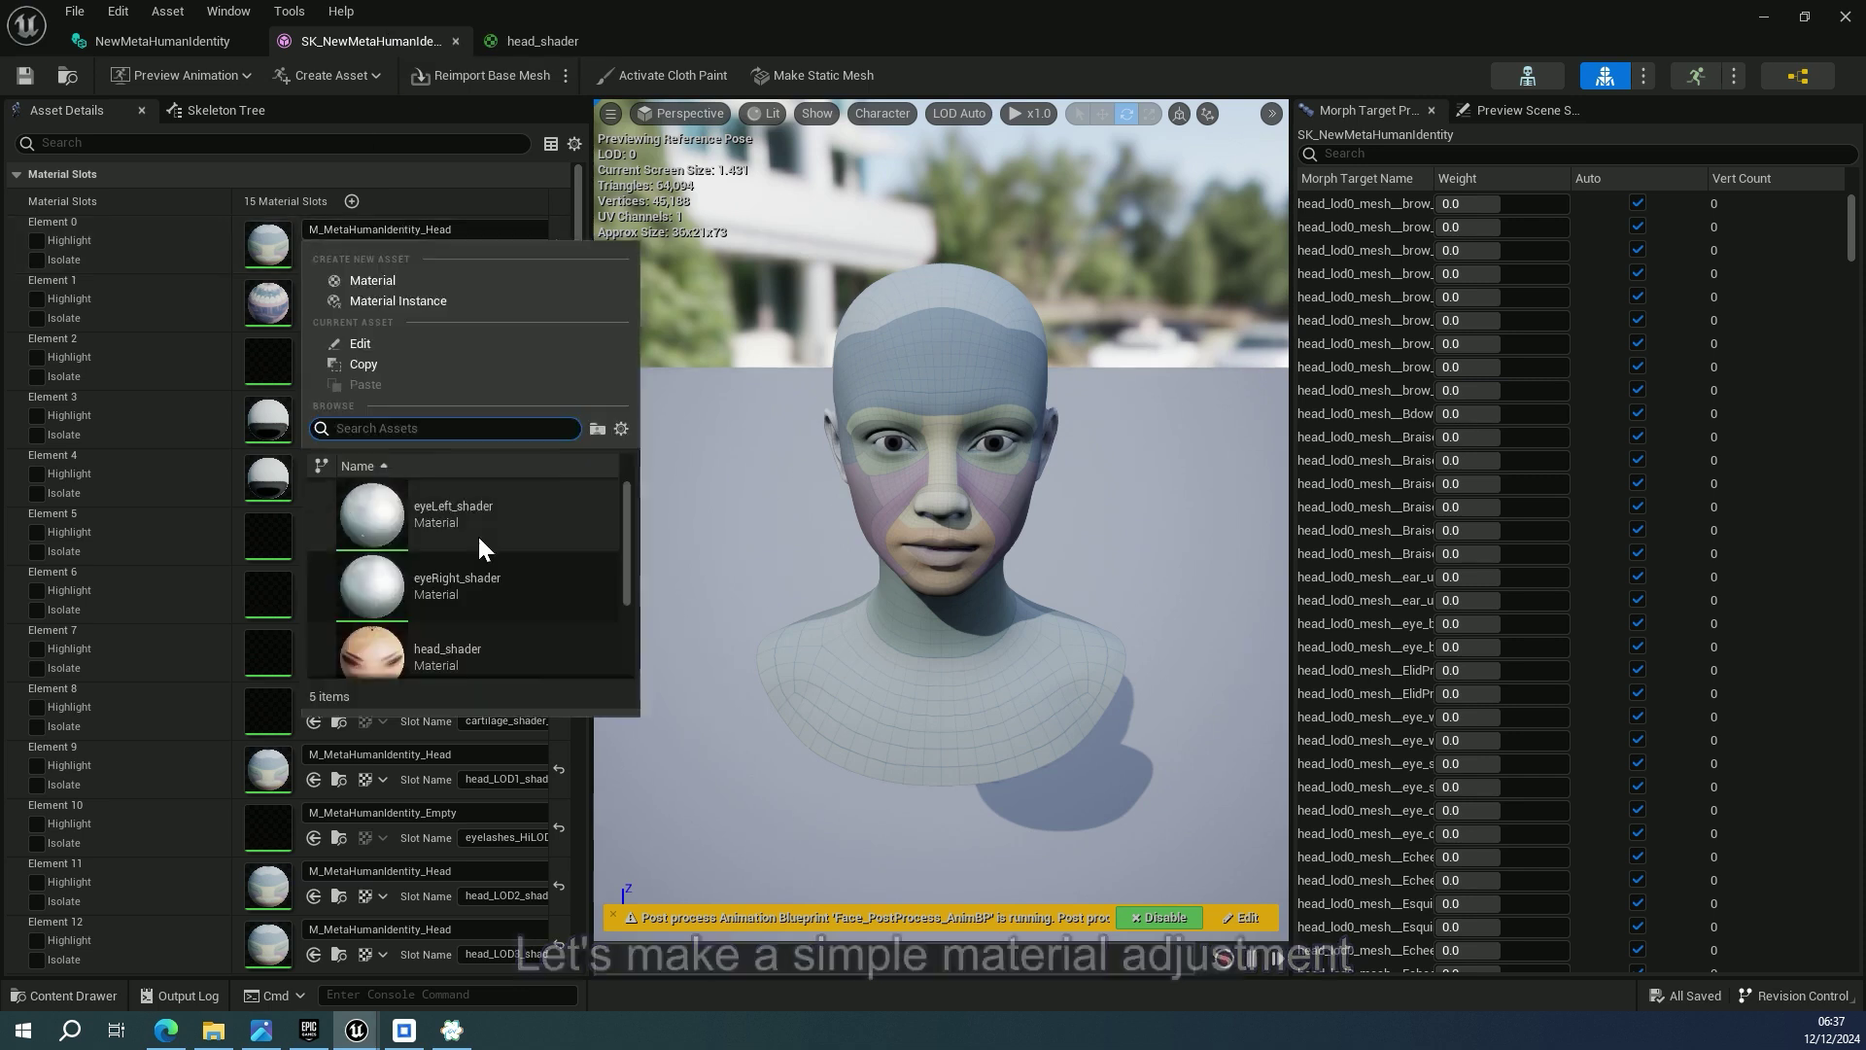
click(477, 533)
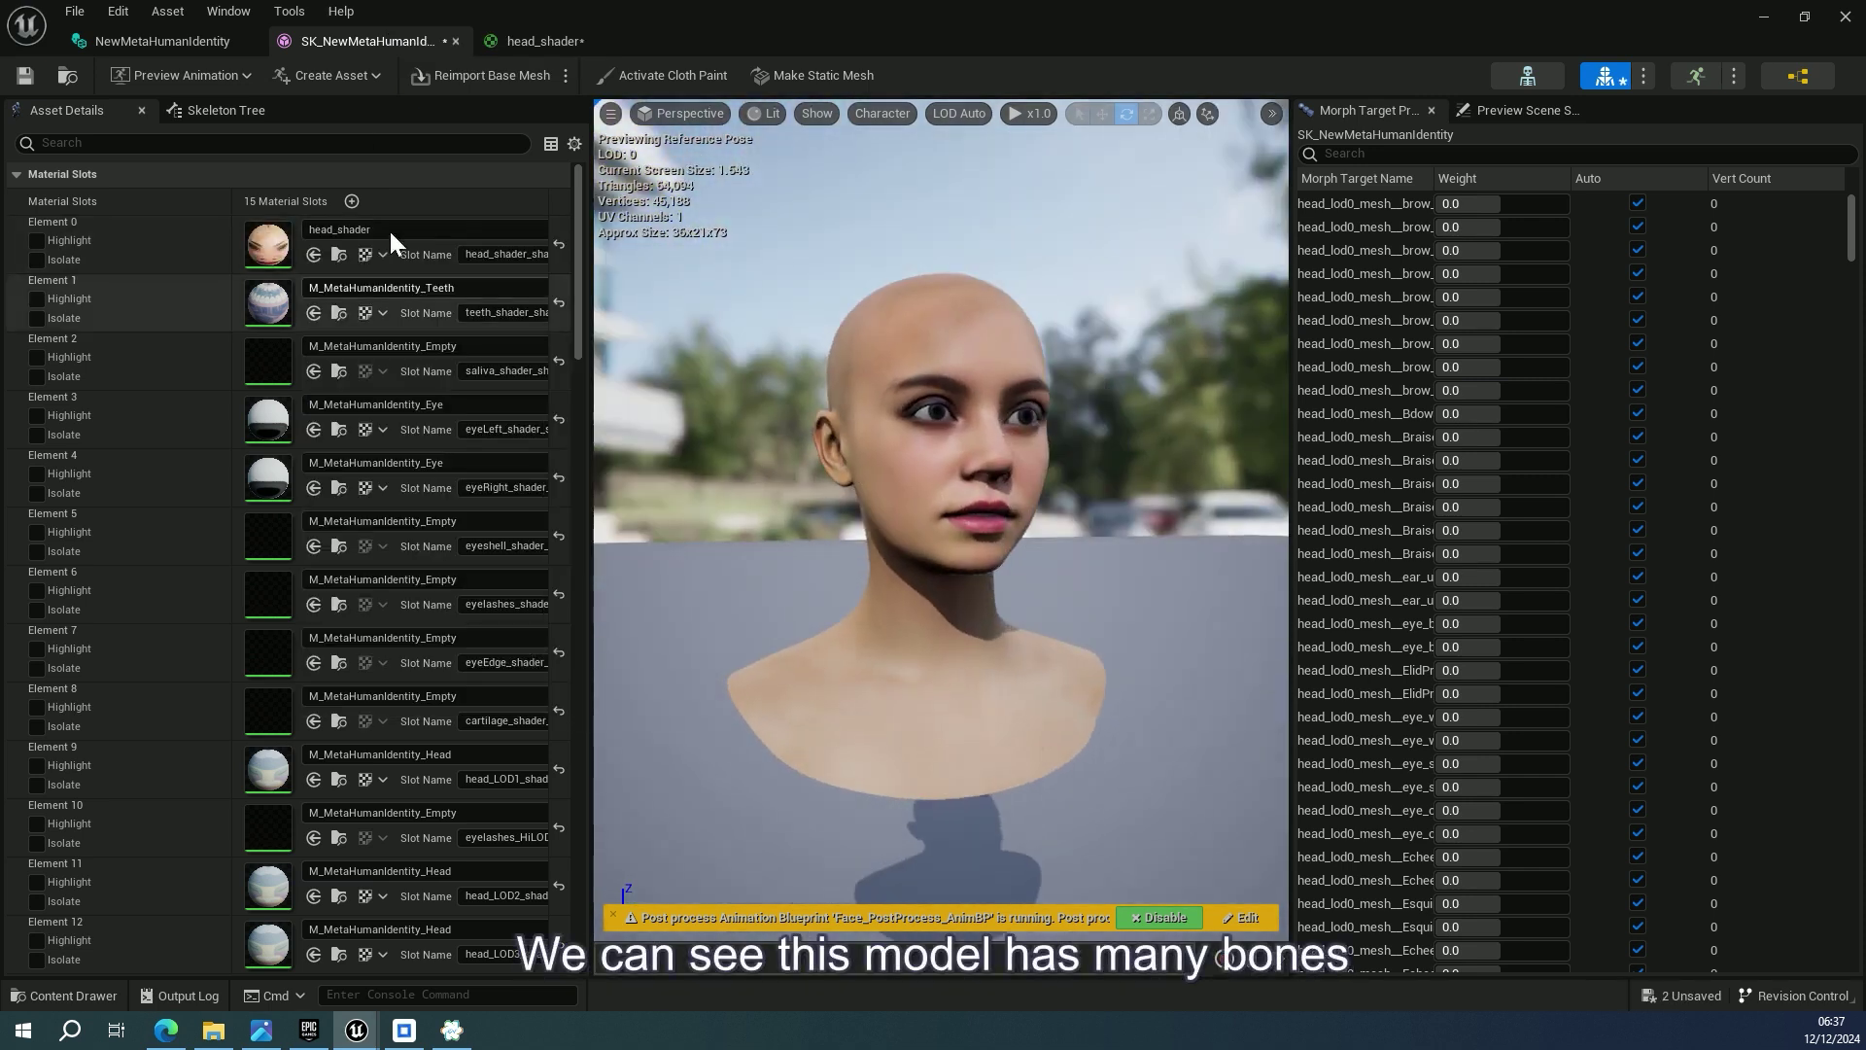
Examine the skeletal mesh's bone hierarchy, selecting the clavicle_scap_l bone and looking through the neck bones
click(225, 110)
click(163, 370)
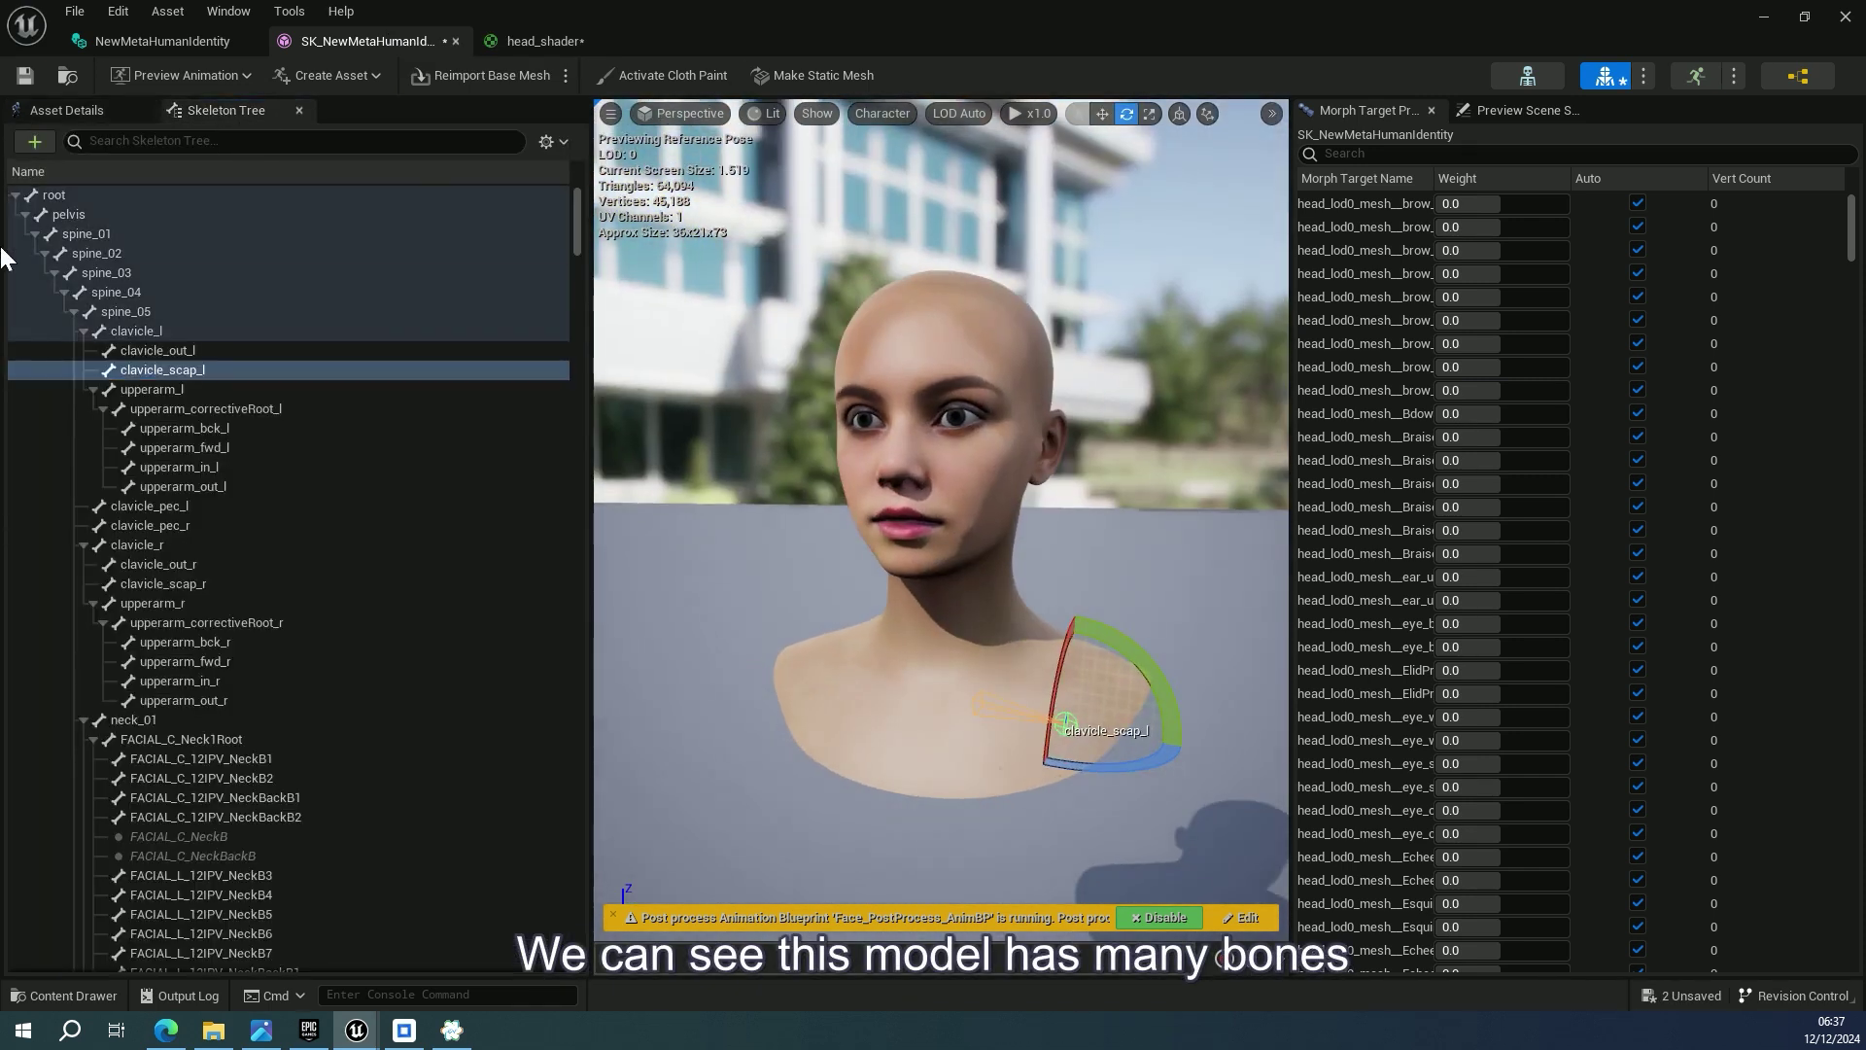
scroll(262, 242, down, 8)
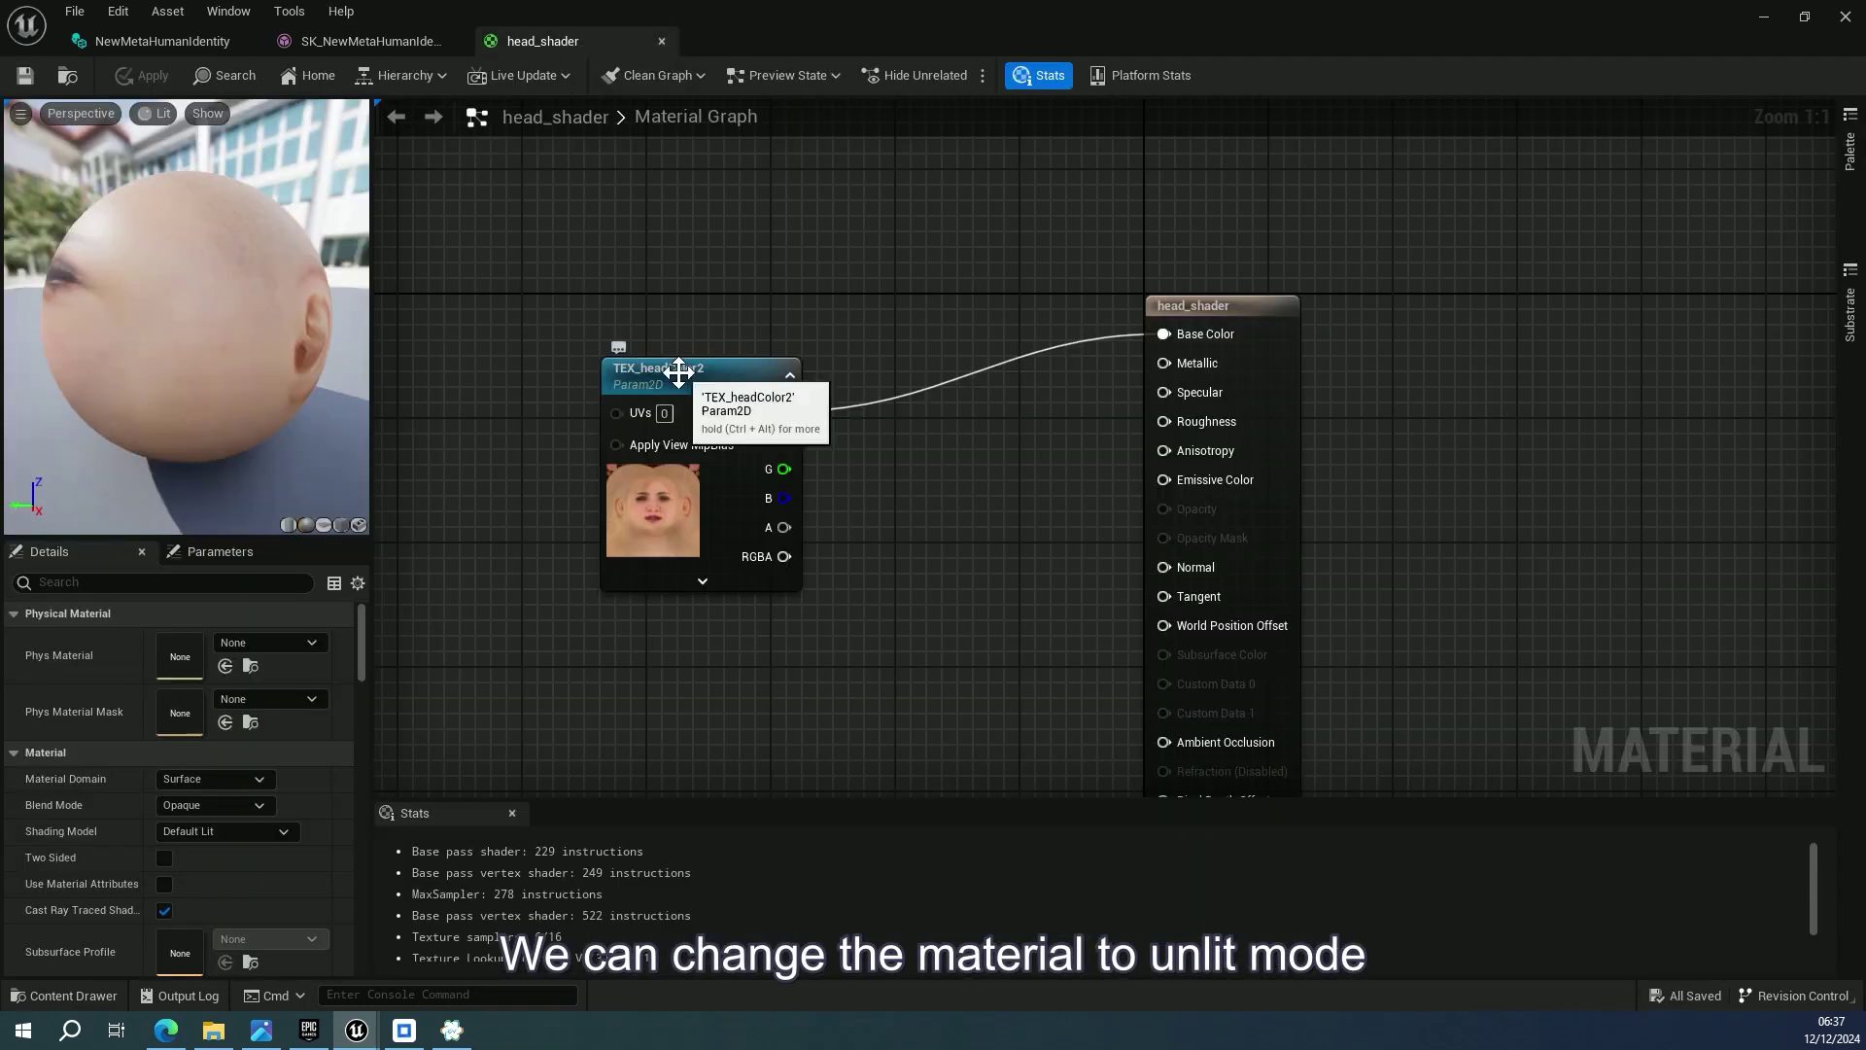
Set head_shader's shading model to Unlit and connect the TEX_headColor2 RGB output to Emissive Color
drag(678, 370, 679, 293)
click(1359, 451)
click(226, 835)
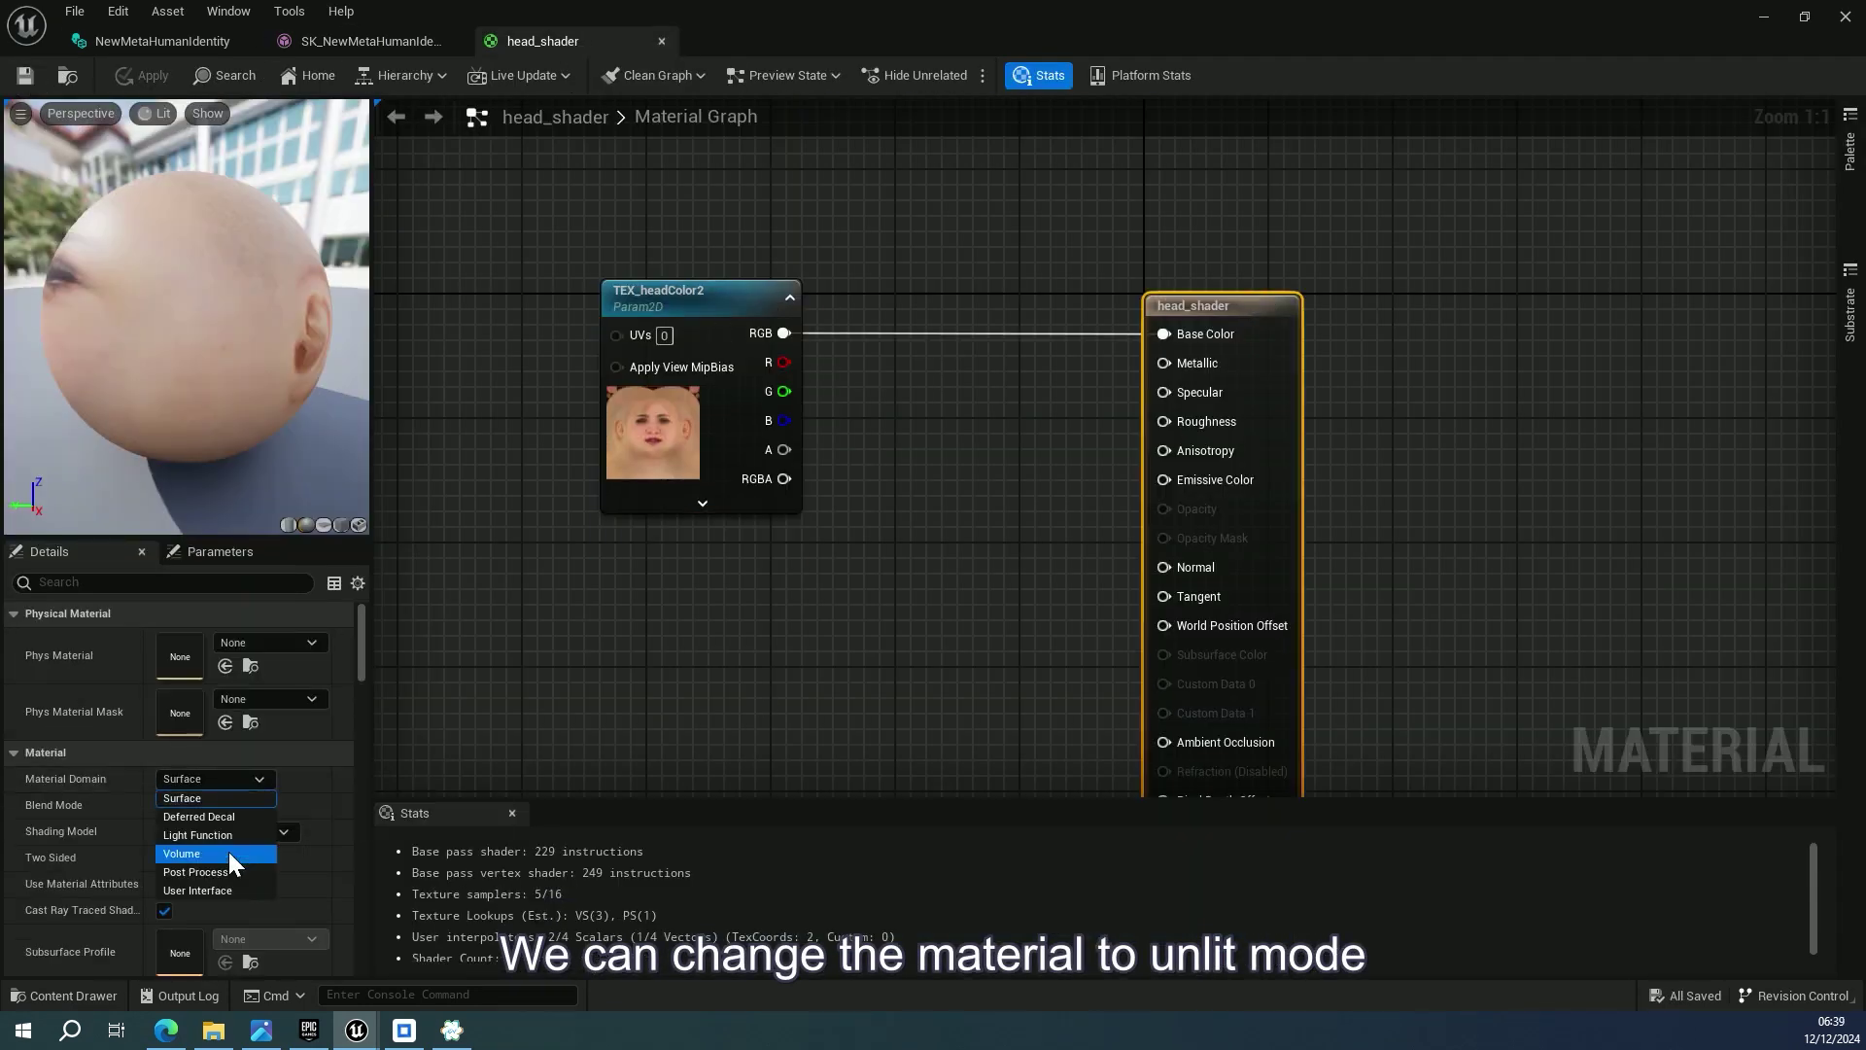
click(237, 581)
Insert a Multiply node with B set to 0.4 between the TEX_headColor2 RGB output and Emissive Color, and save the material
drag(783, 332, 854, 457)
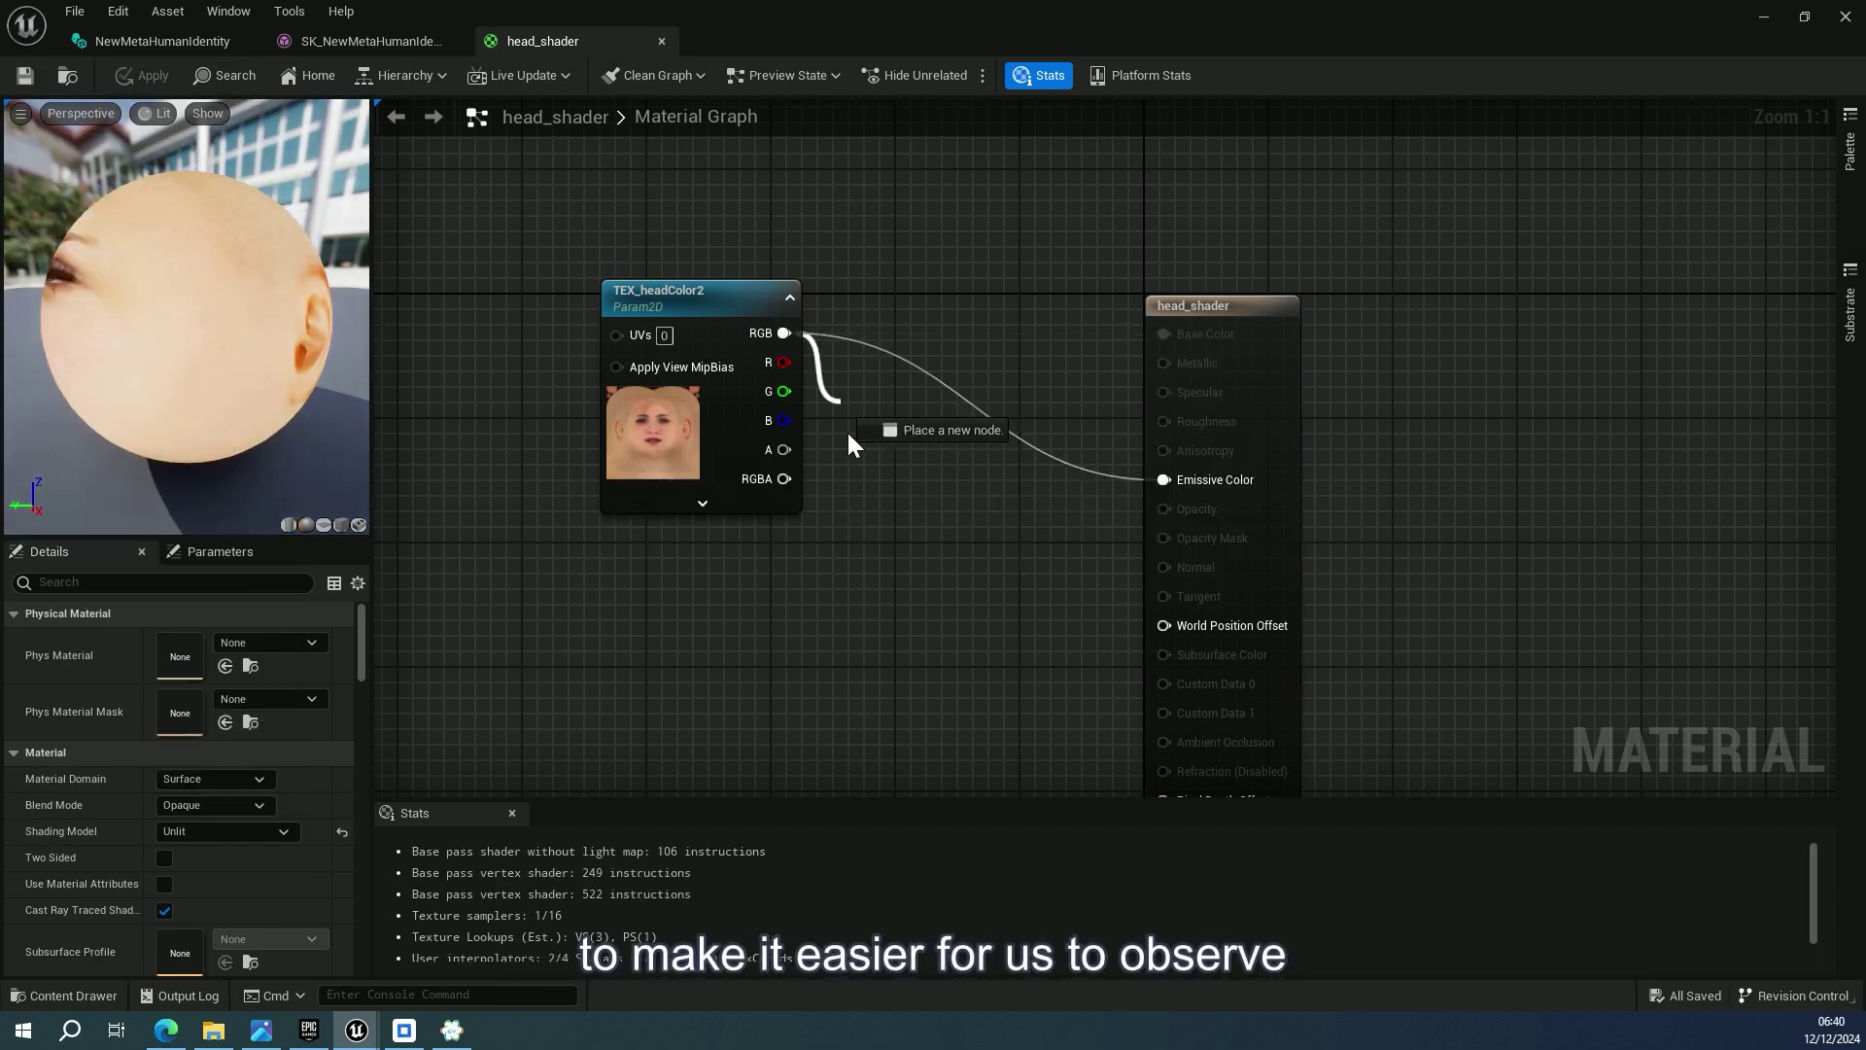
text(*)
click(896, 513)
drag(957, 498, 1164, 479)
click(902, 529)
text(0.4)
click(433, 577)
click(24, 75)
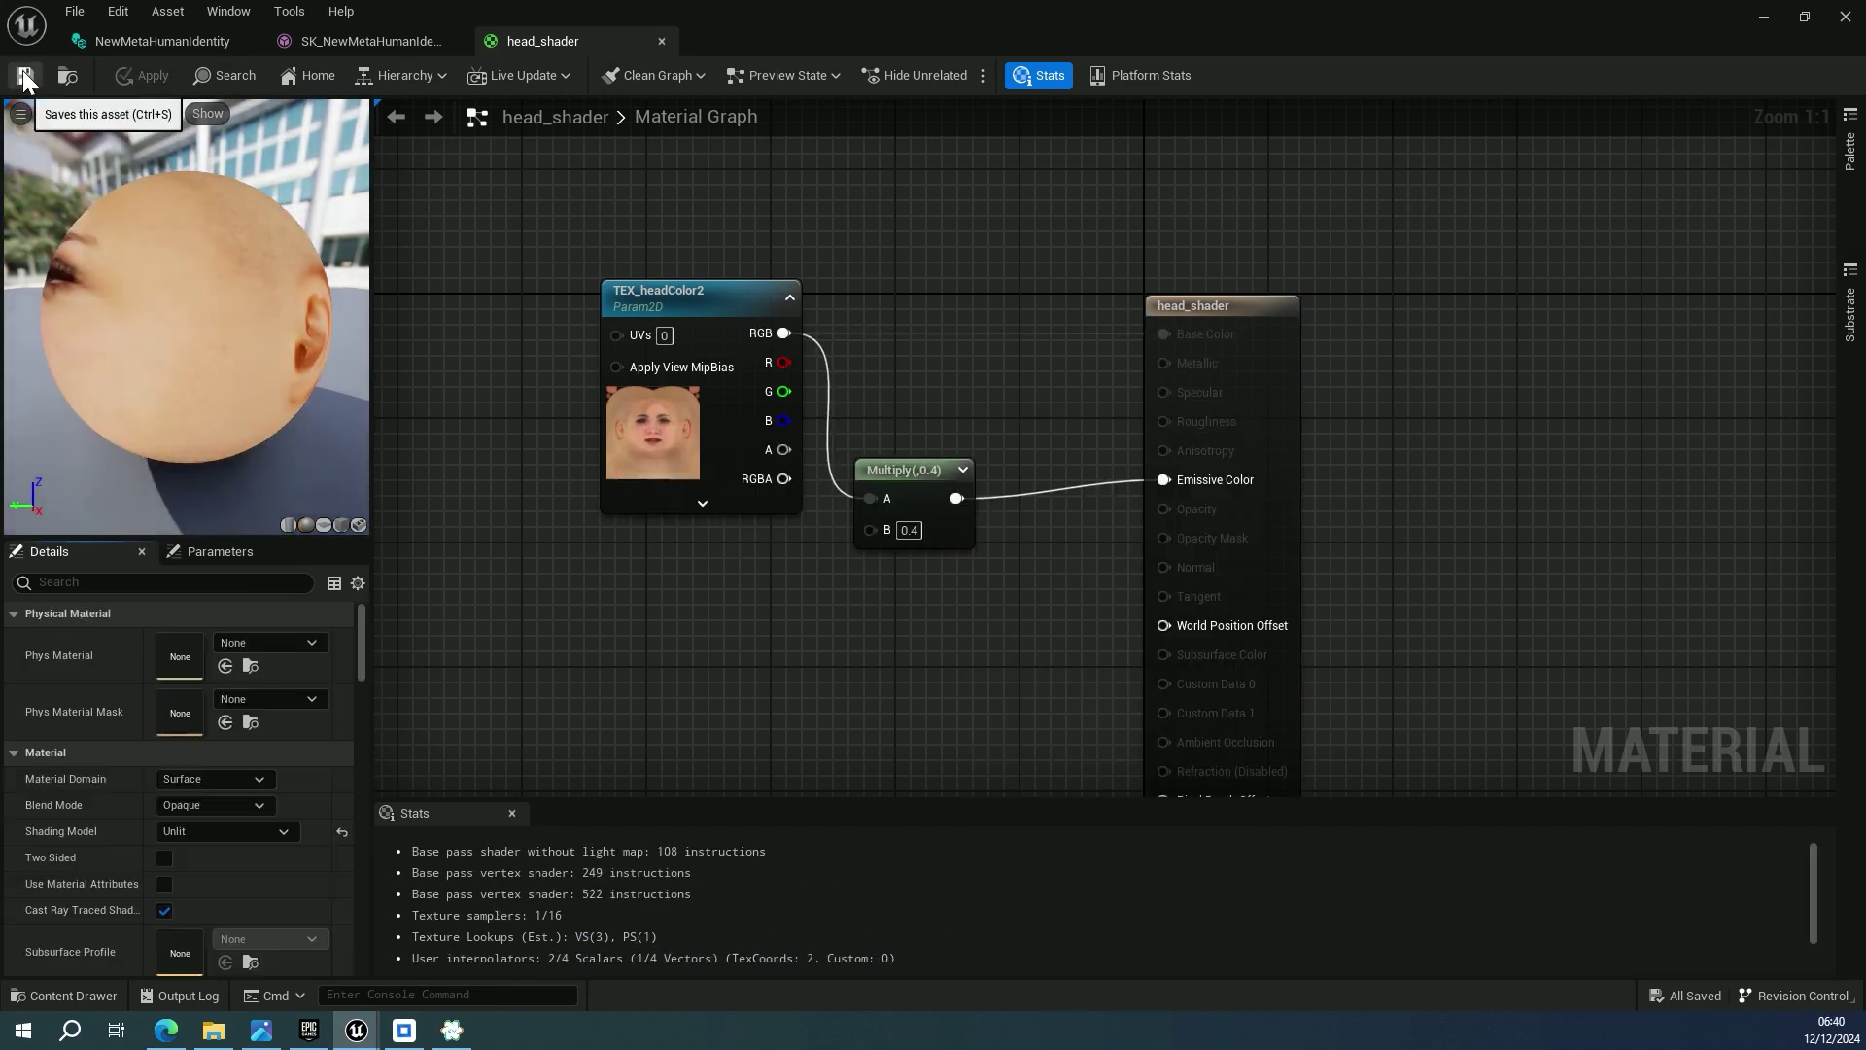
Examine the textured head in the identity and skeletal mesh editors and compare it with the source portrait photo
click(119, 41)
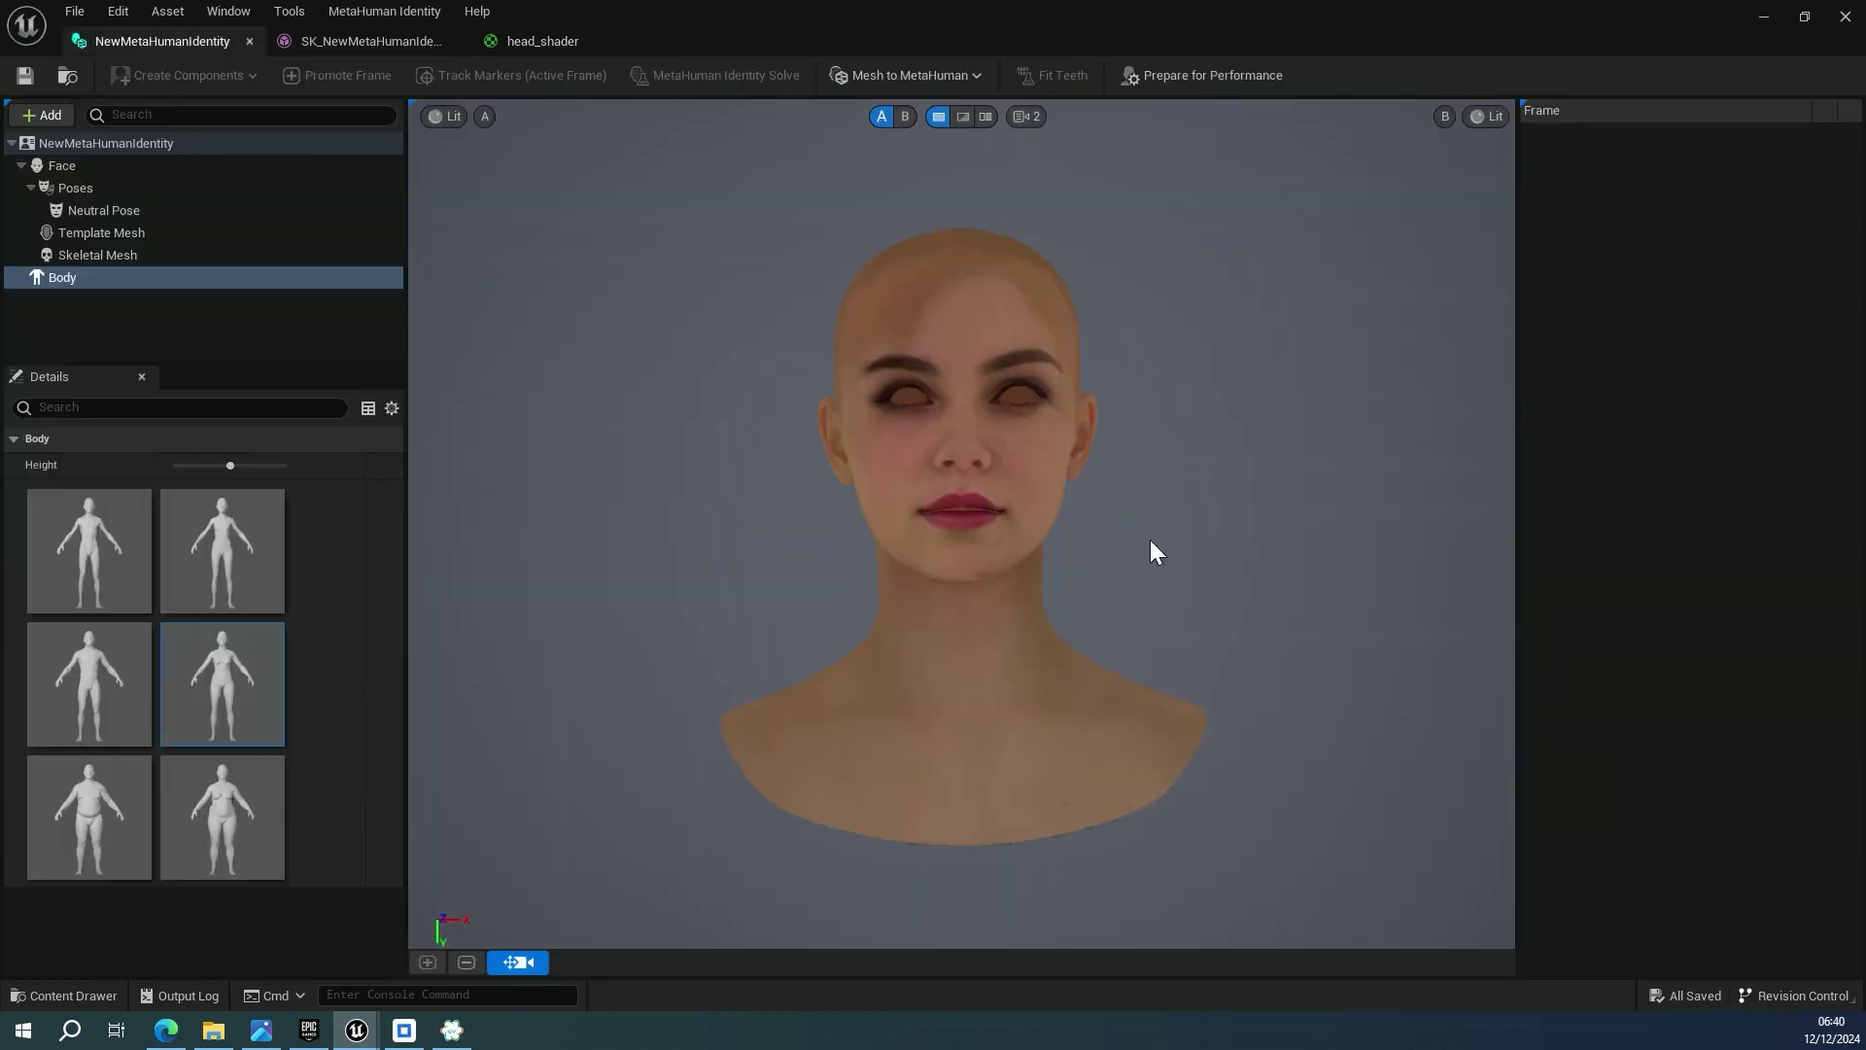
click(367, 39)
mouse_move(1071, 424)
mouse_down()
mouse_move(923, 428)
mouse_move(1069, 428)
mouse_move(1071, 447)
mouse_up()
drag(883, 416, 886, 425)
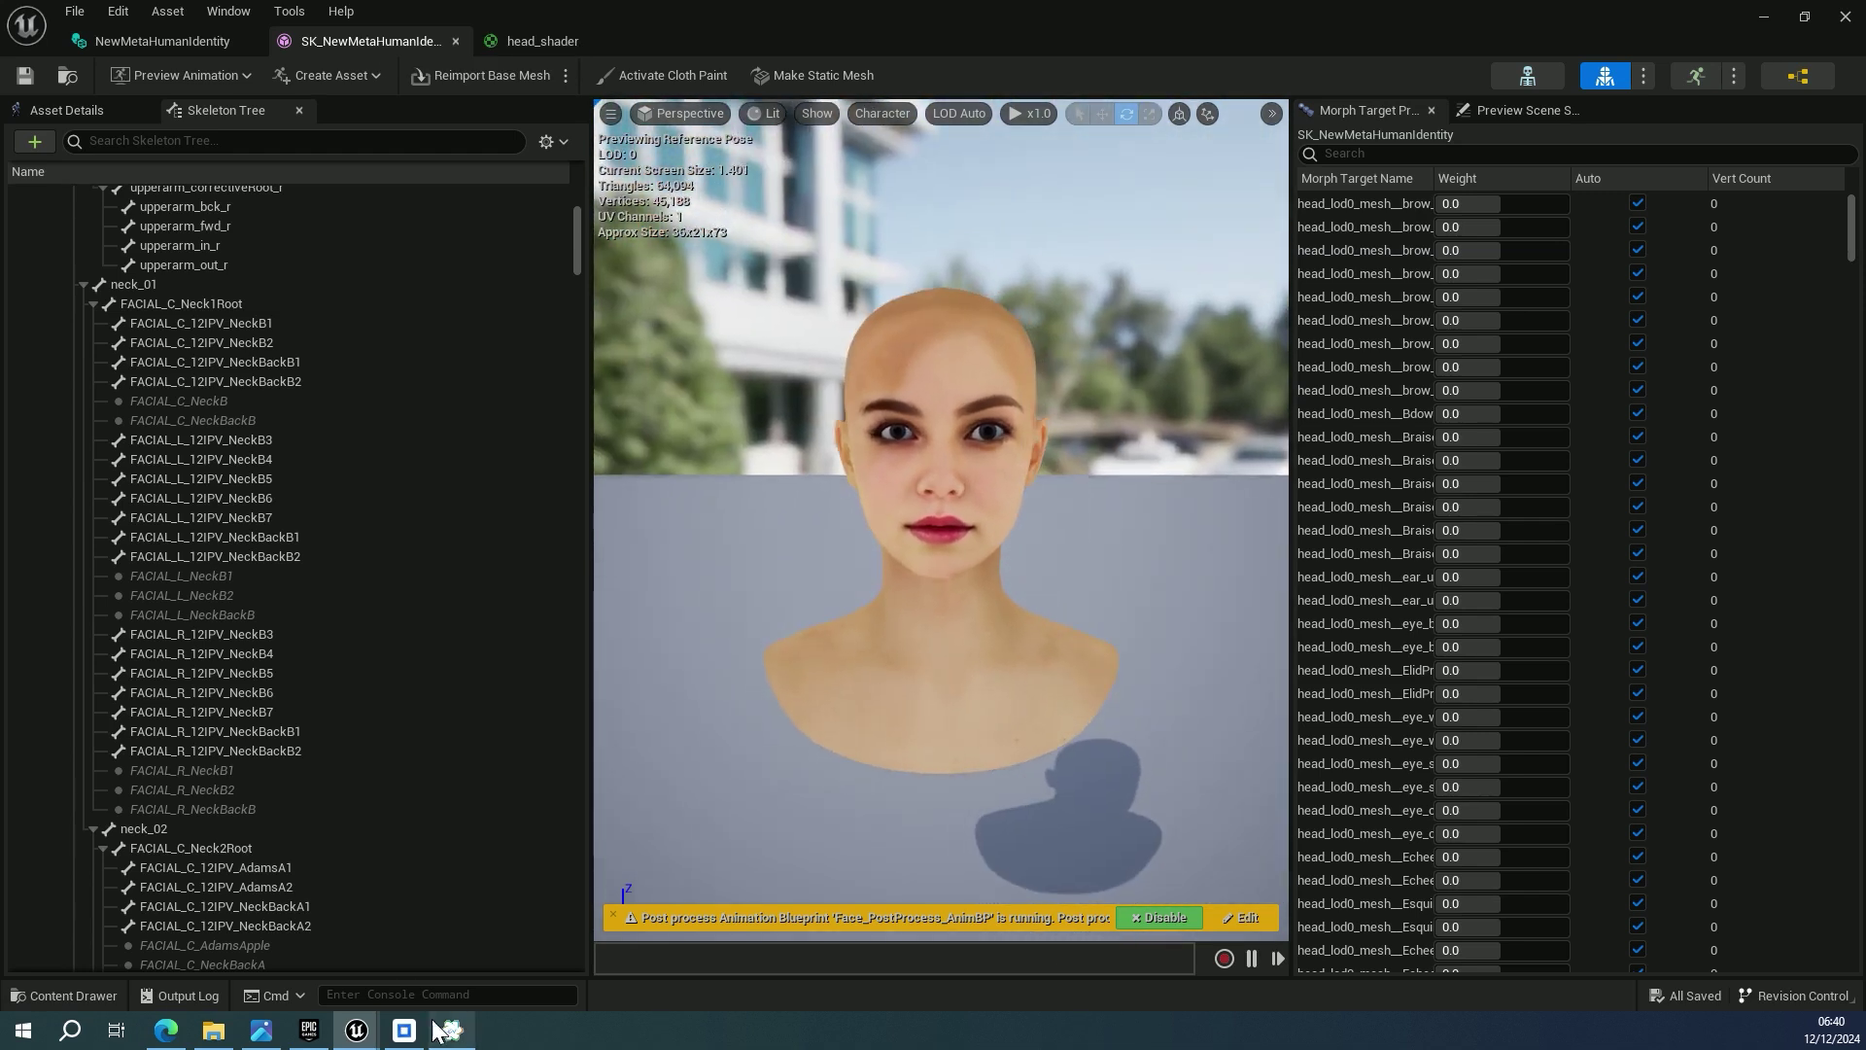
click(277, 1030)
drag(624, 113, 398, 123)
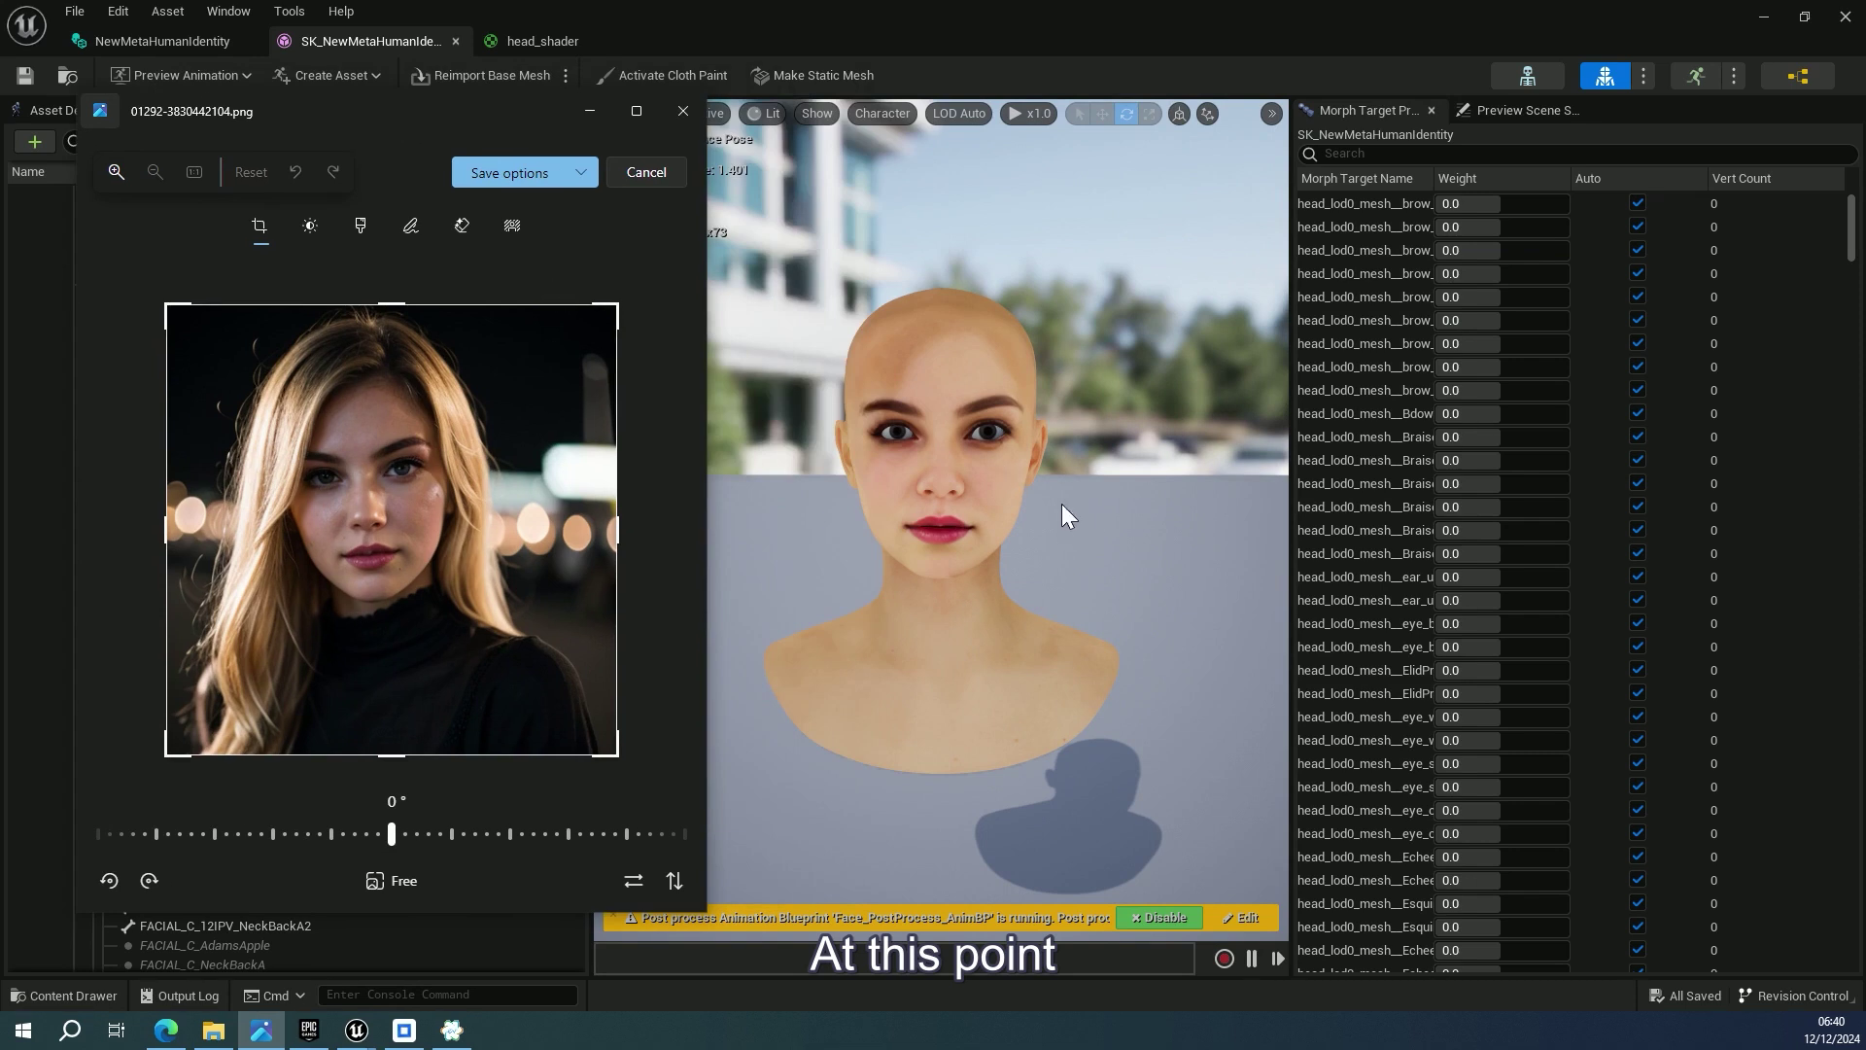
drag(1010, 486, 983, 503)
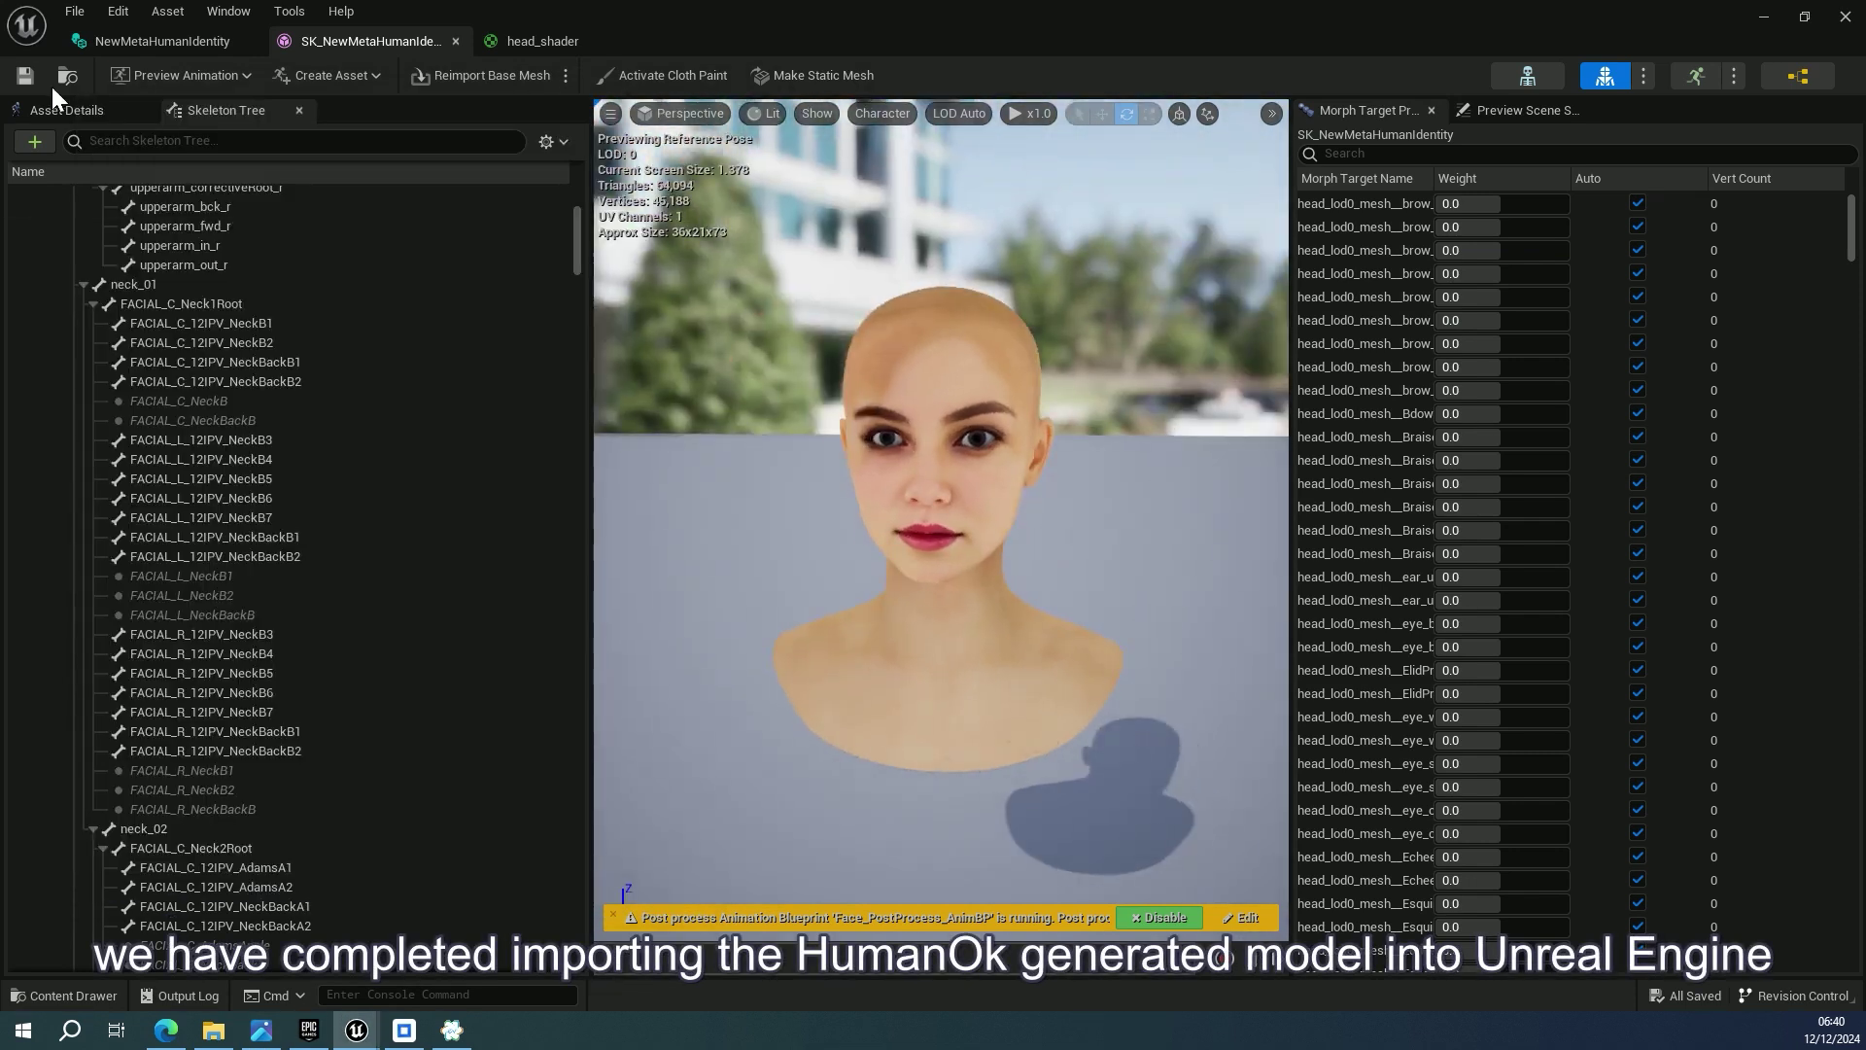
Save the skeletal mesh and review the head_shader graph, the identity and the rigged head from several angles
click(30, 80)
click(554, 36)
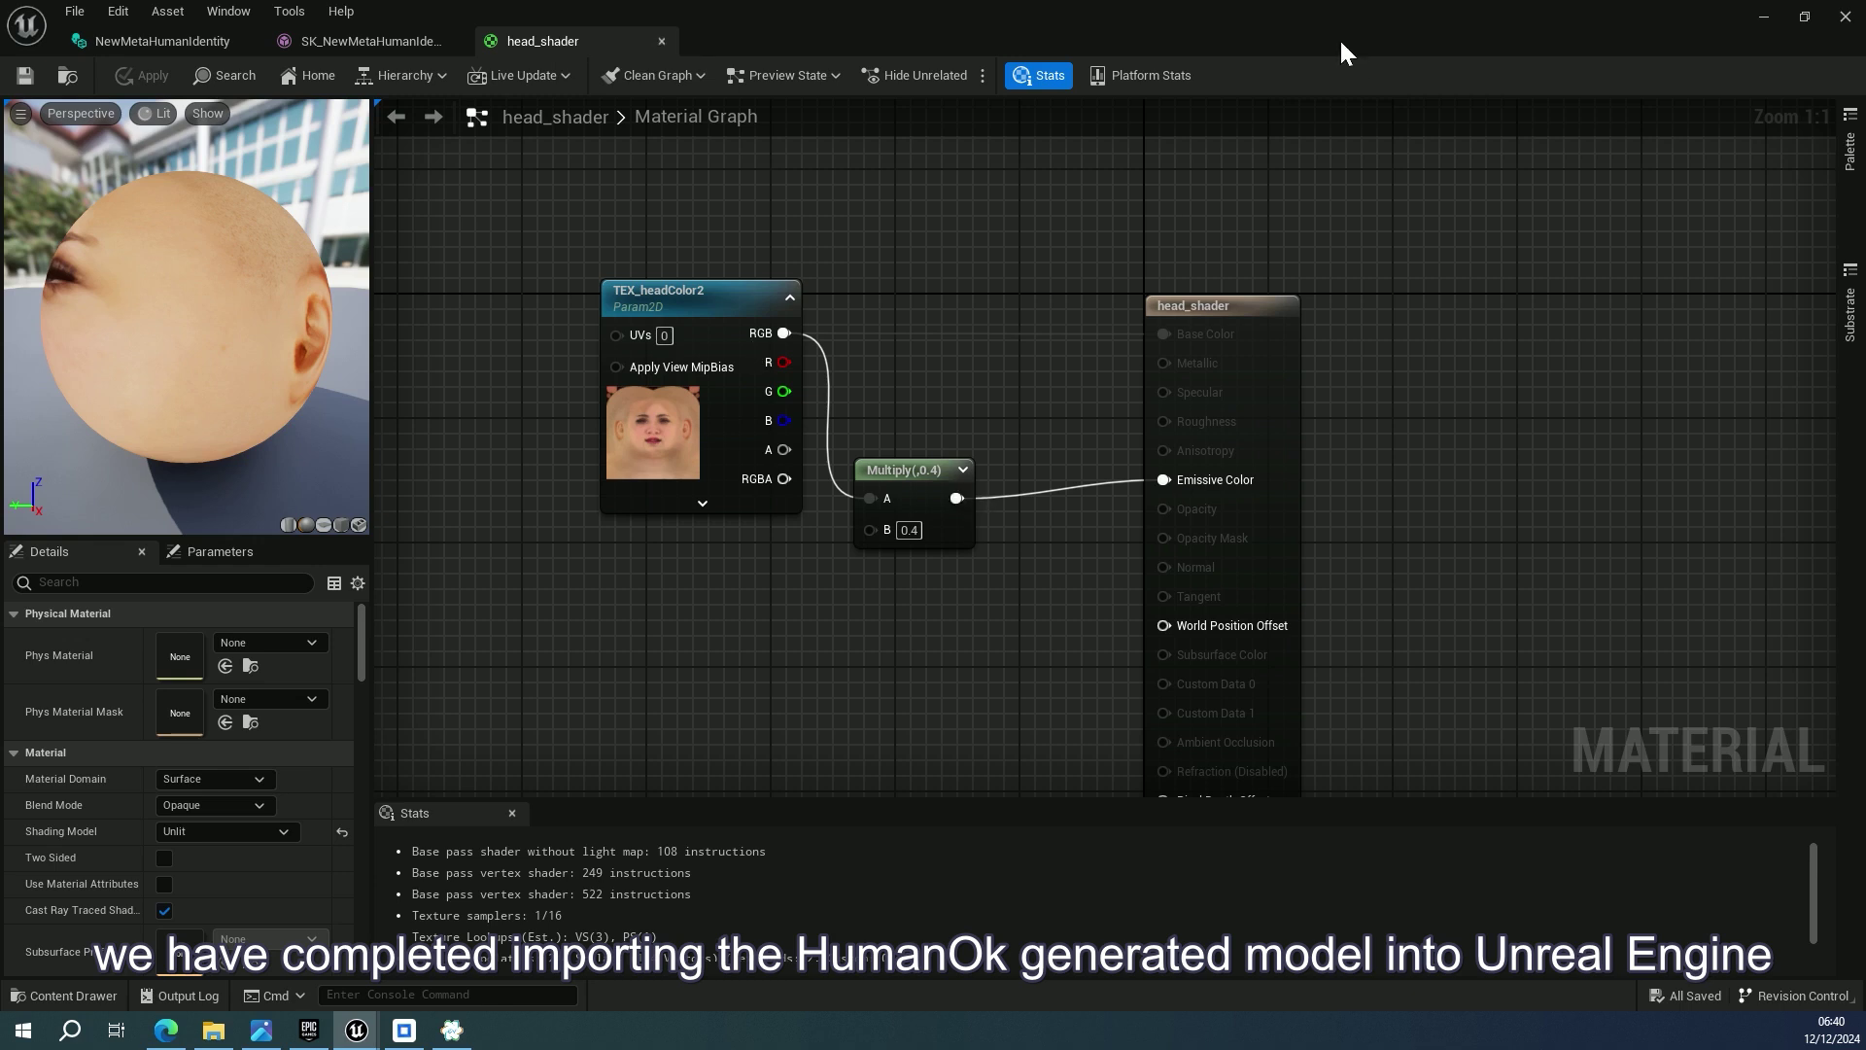
click(146, 40)
click(369, 41)
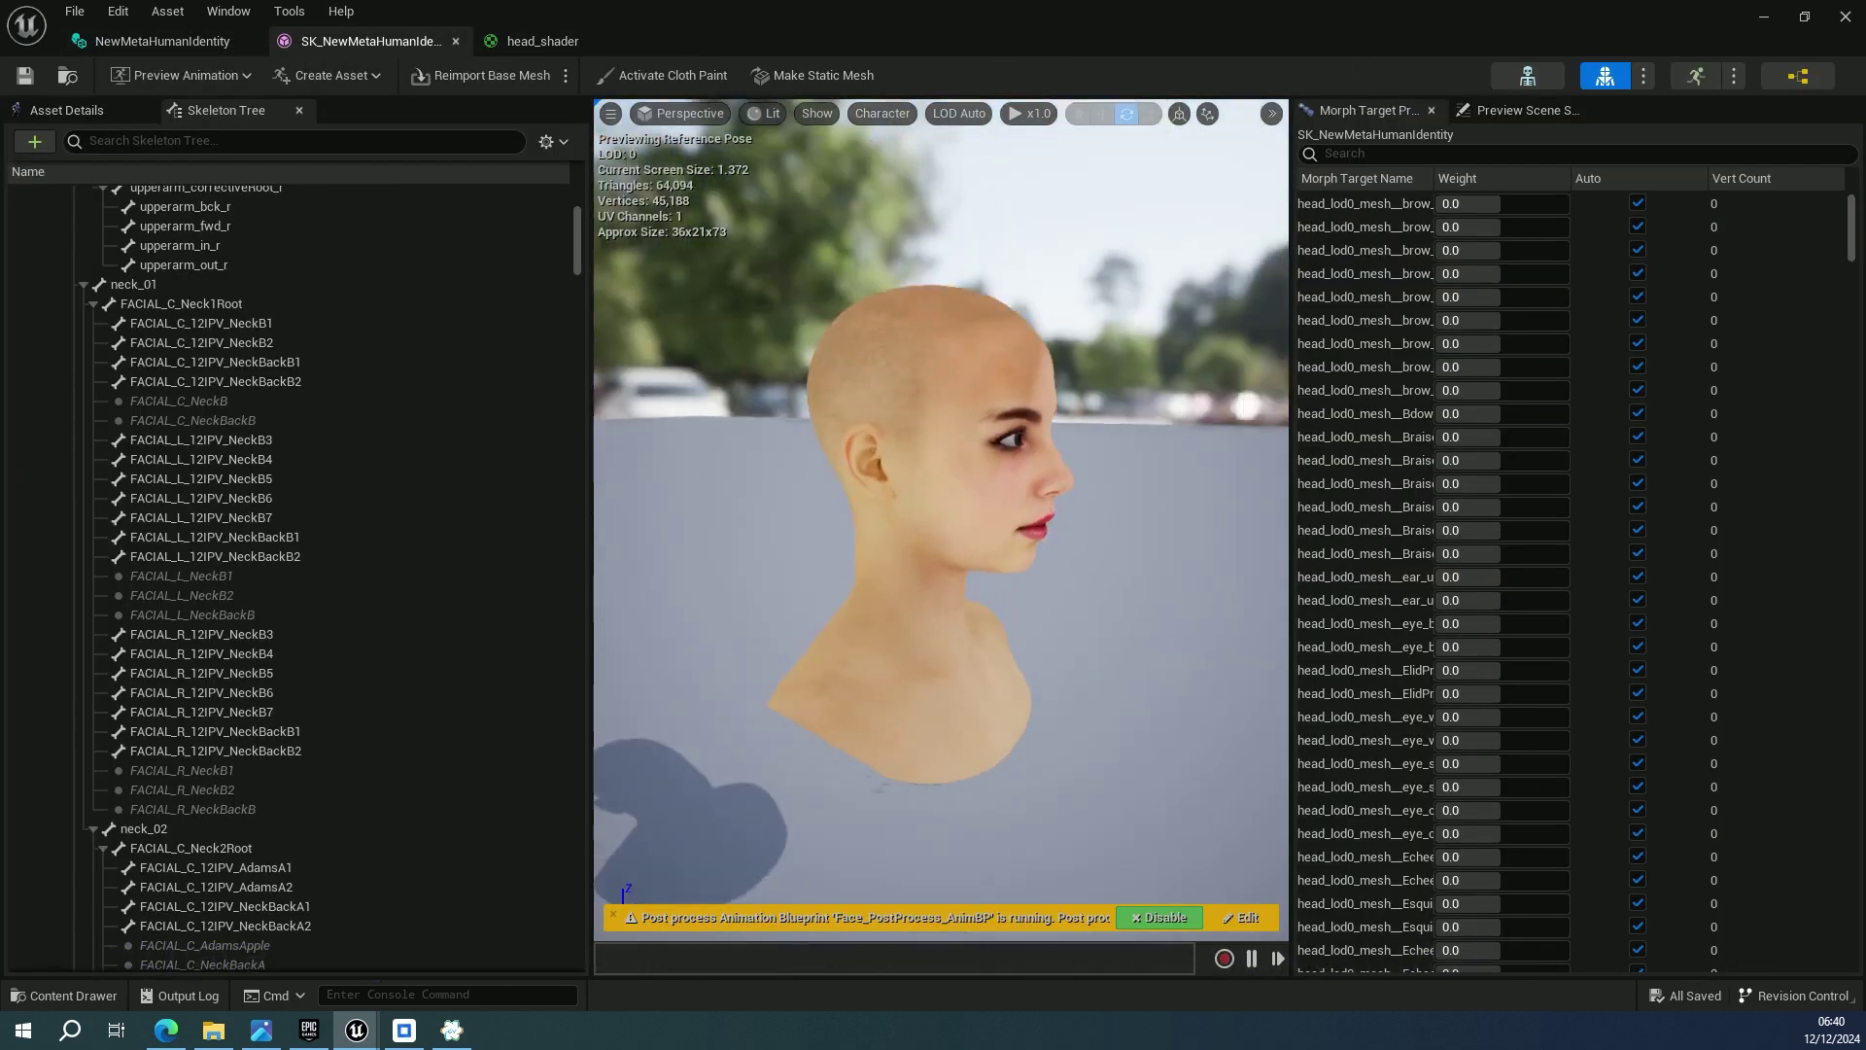
drag(1186, 498, 951, 499)
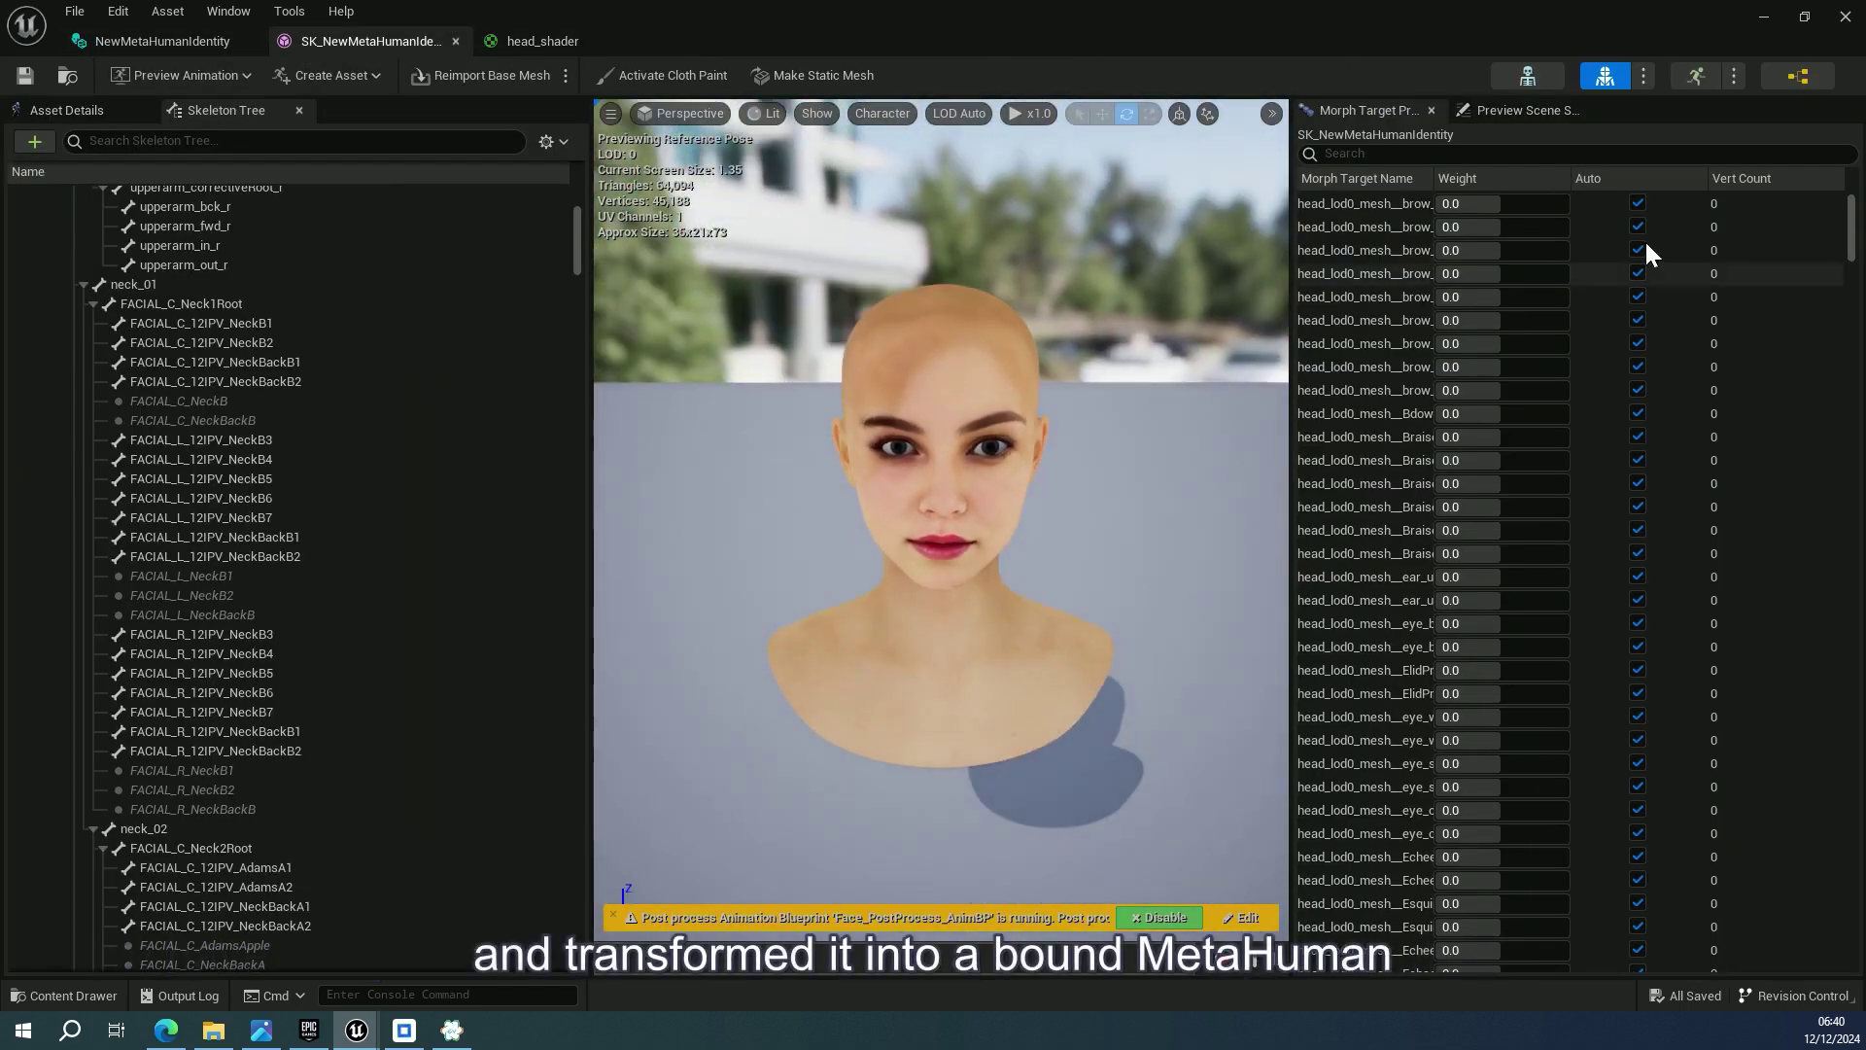
Reopen NewMetaHumanIdentity from the Content folder and auto-rig it as Skeletal Mesh + Full MetaHuman
click(1768, 21)
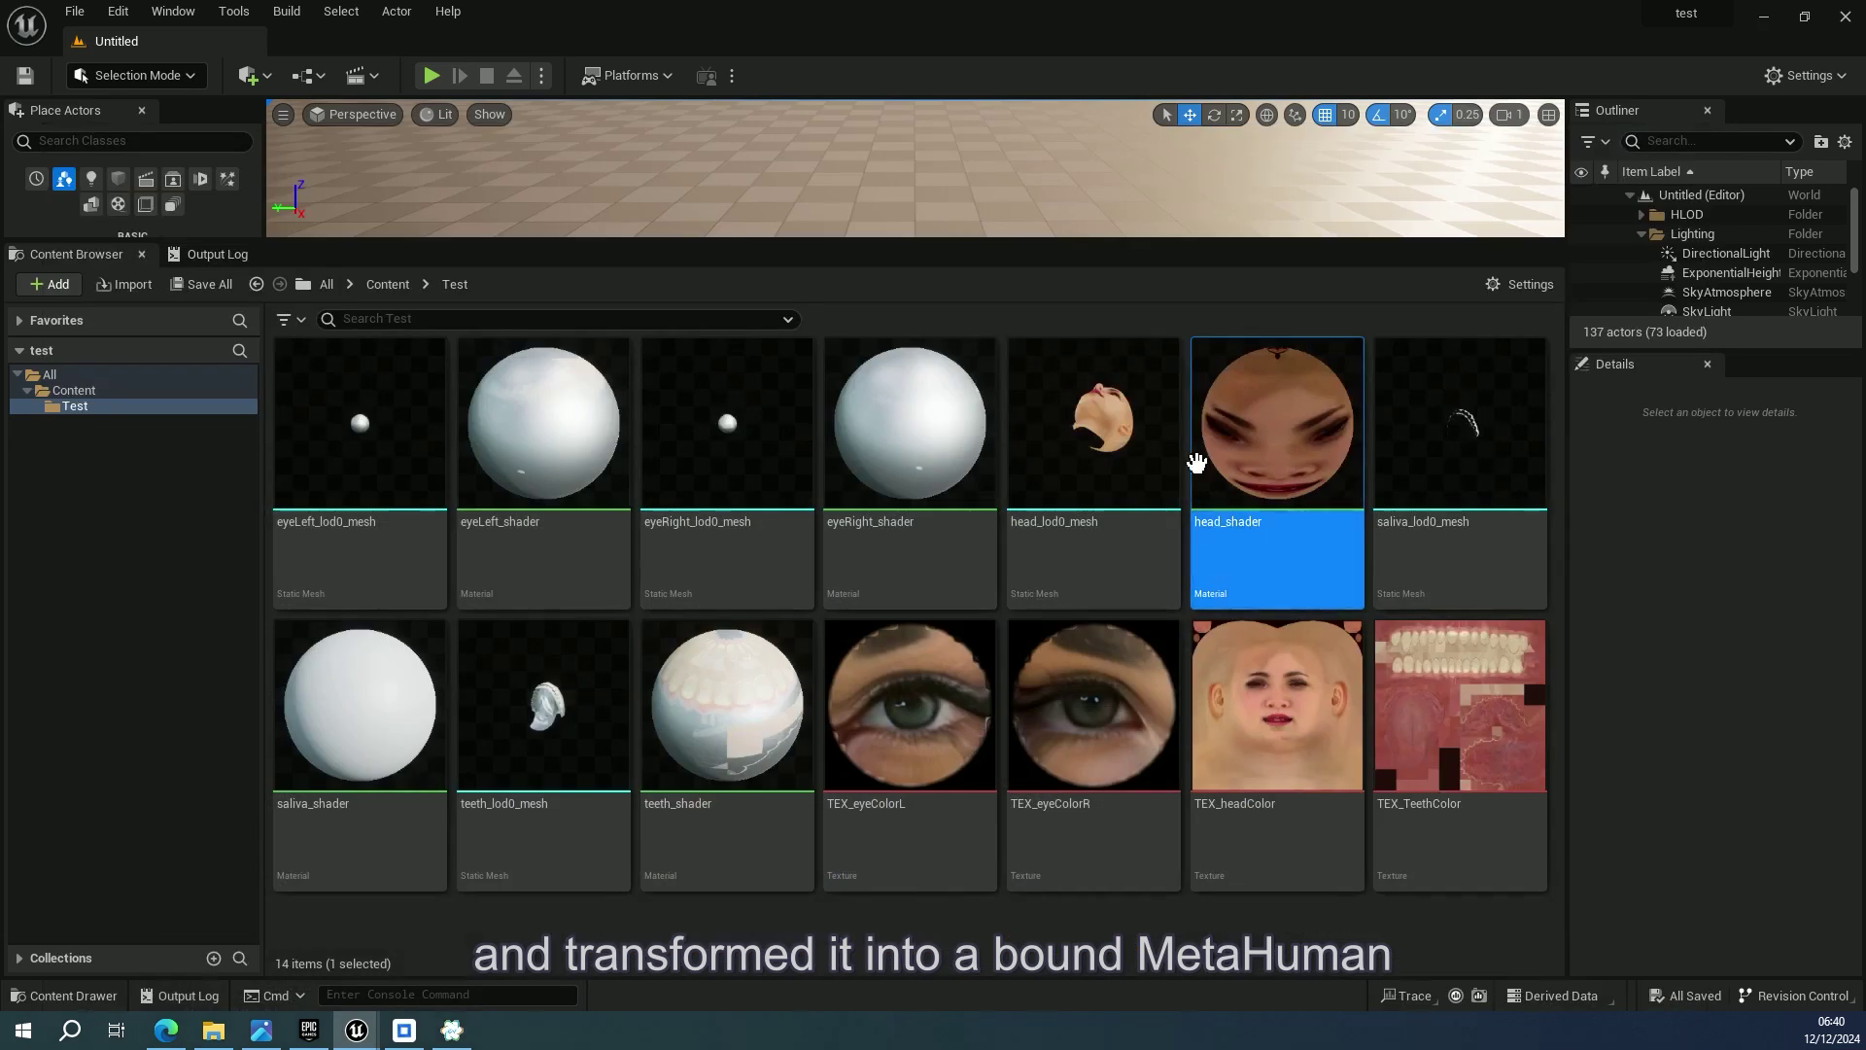
click(394, 282)
click(908, 438)
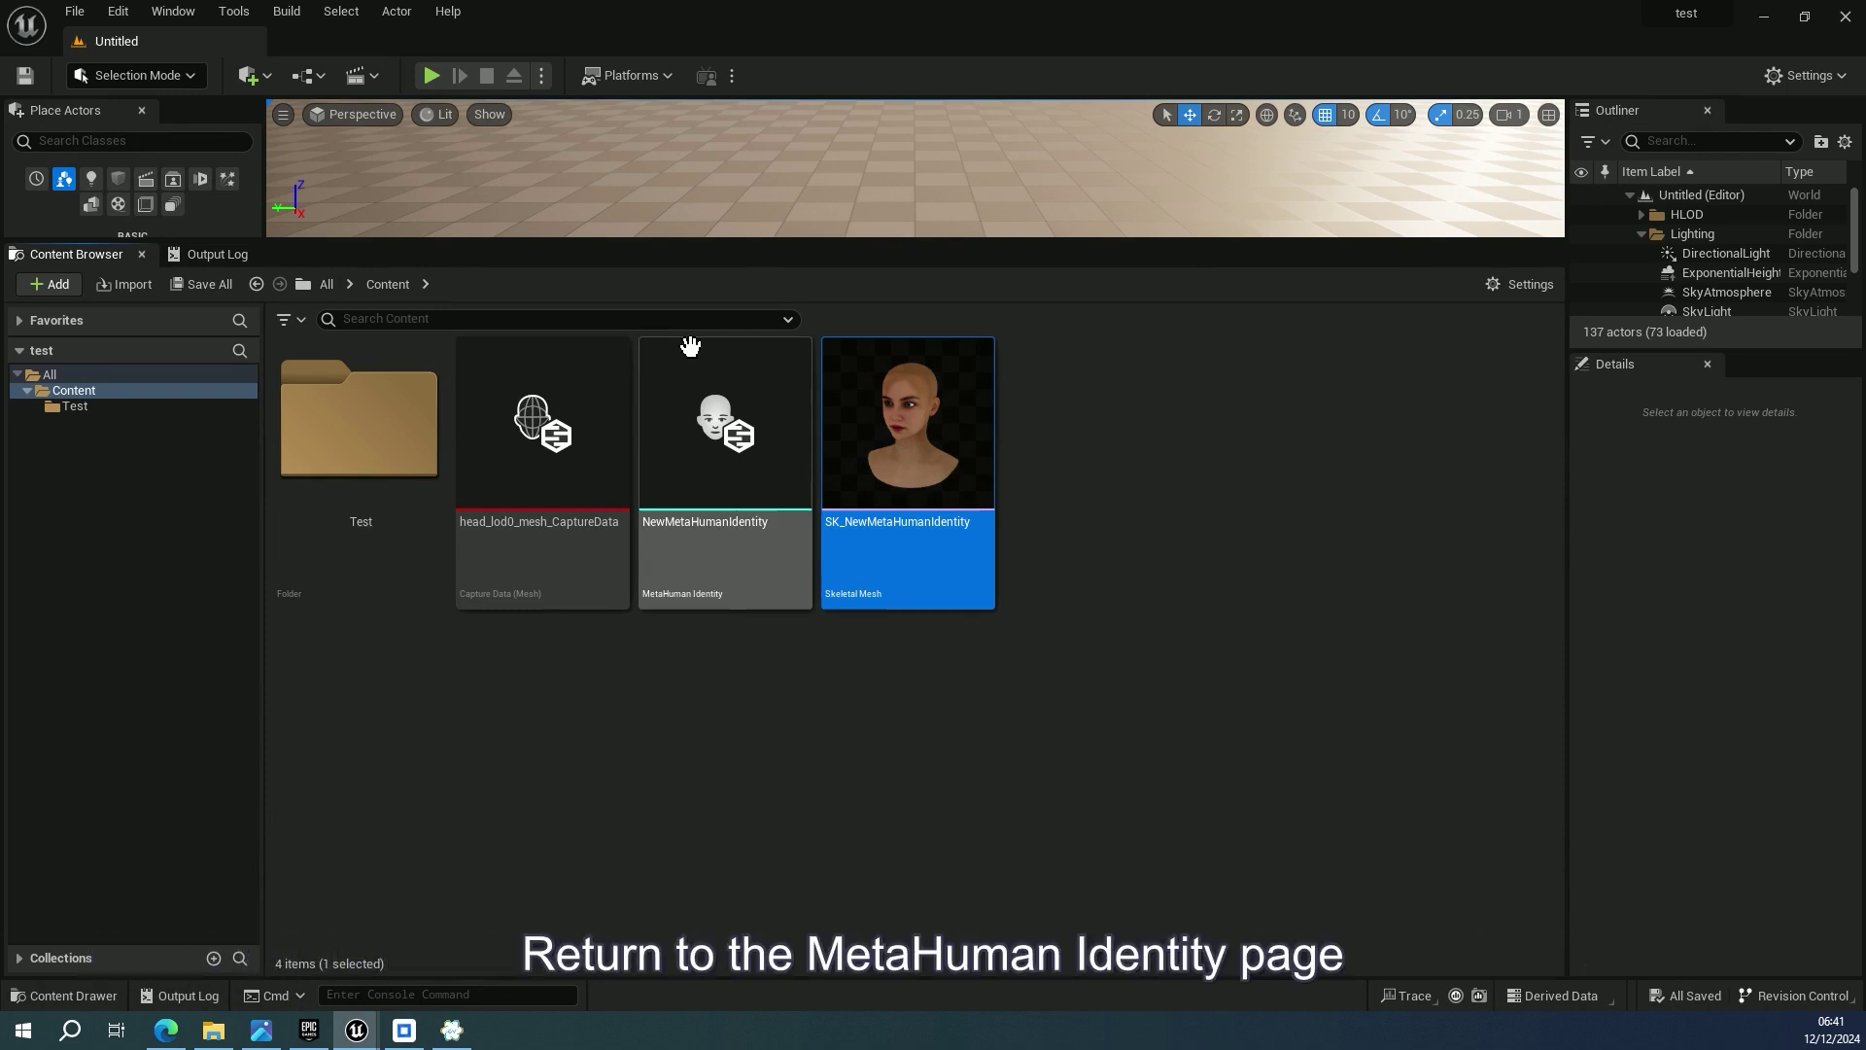
double_click(691, 346)
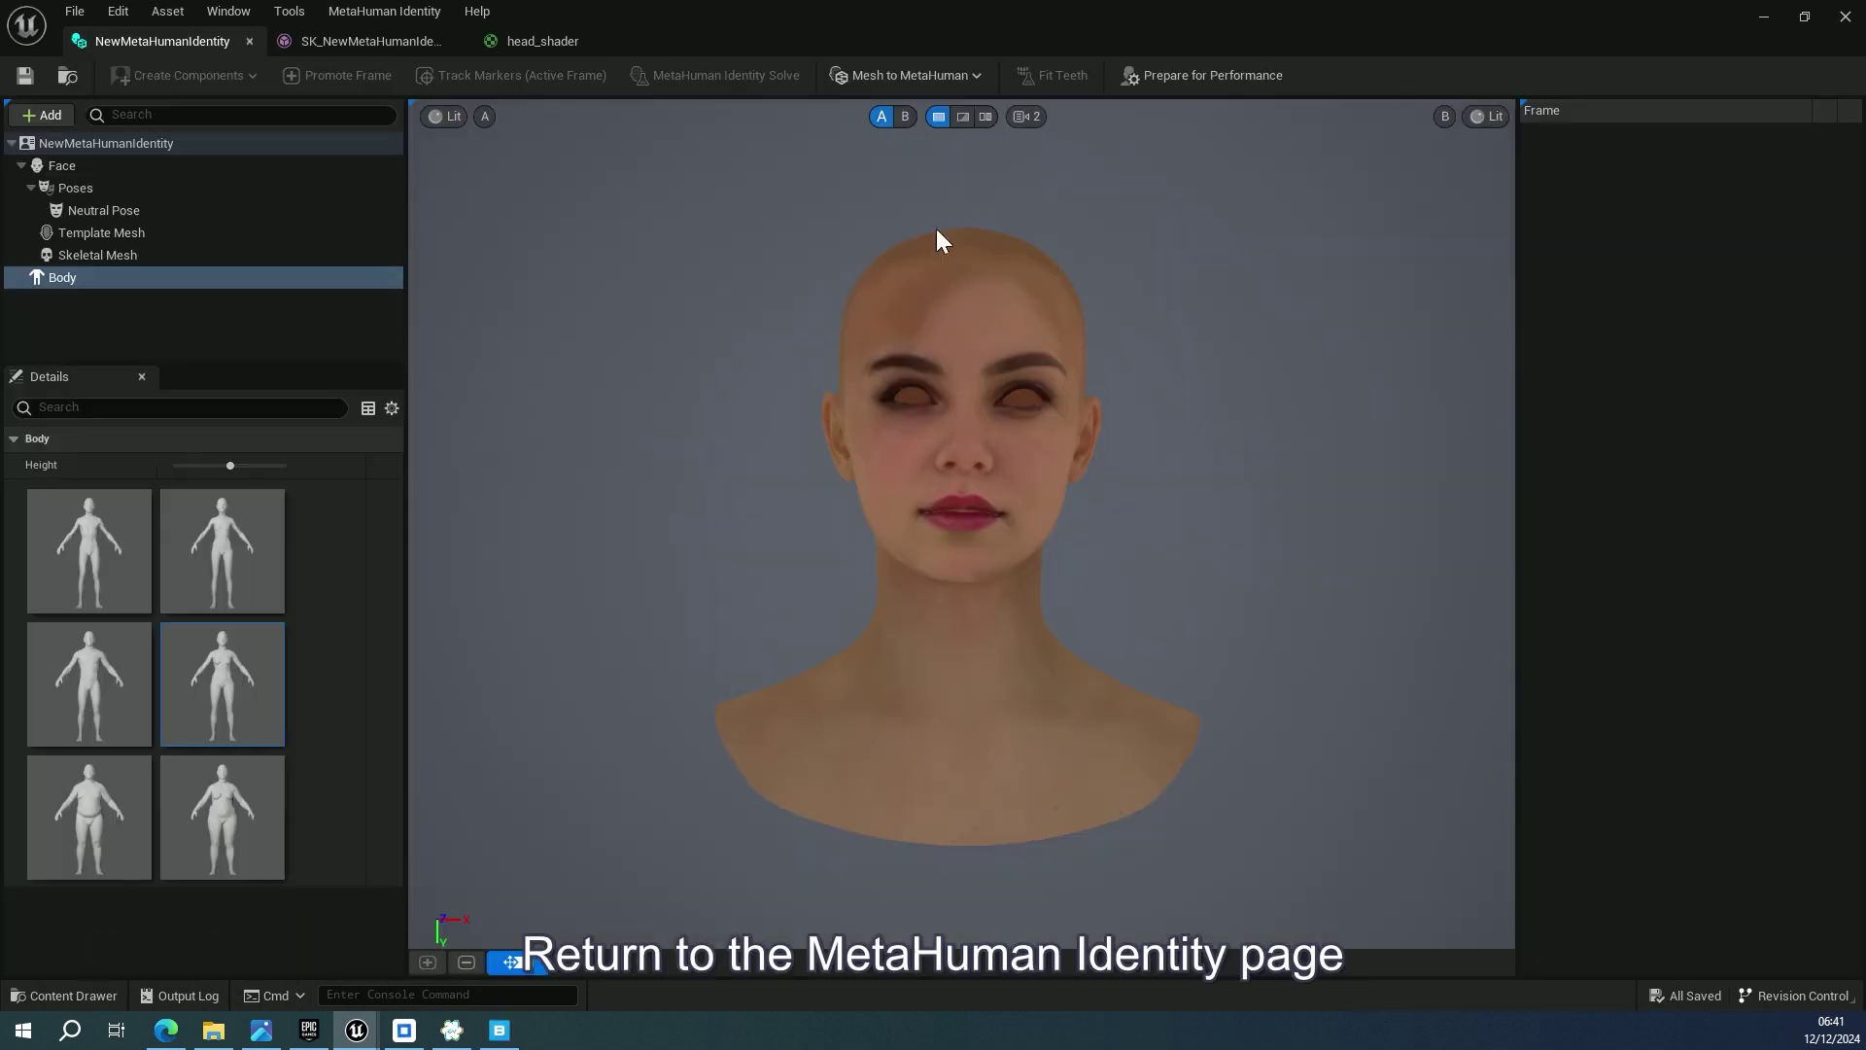
click(886, 75)
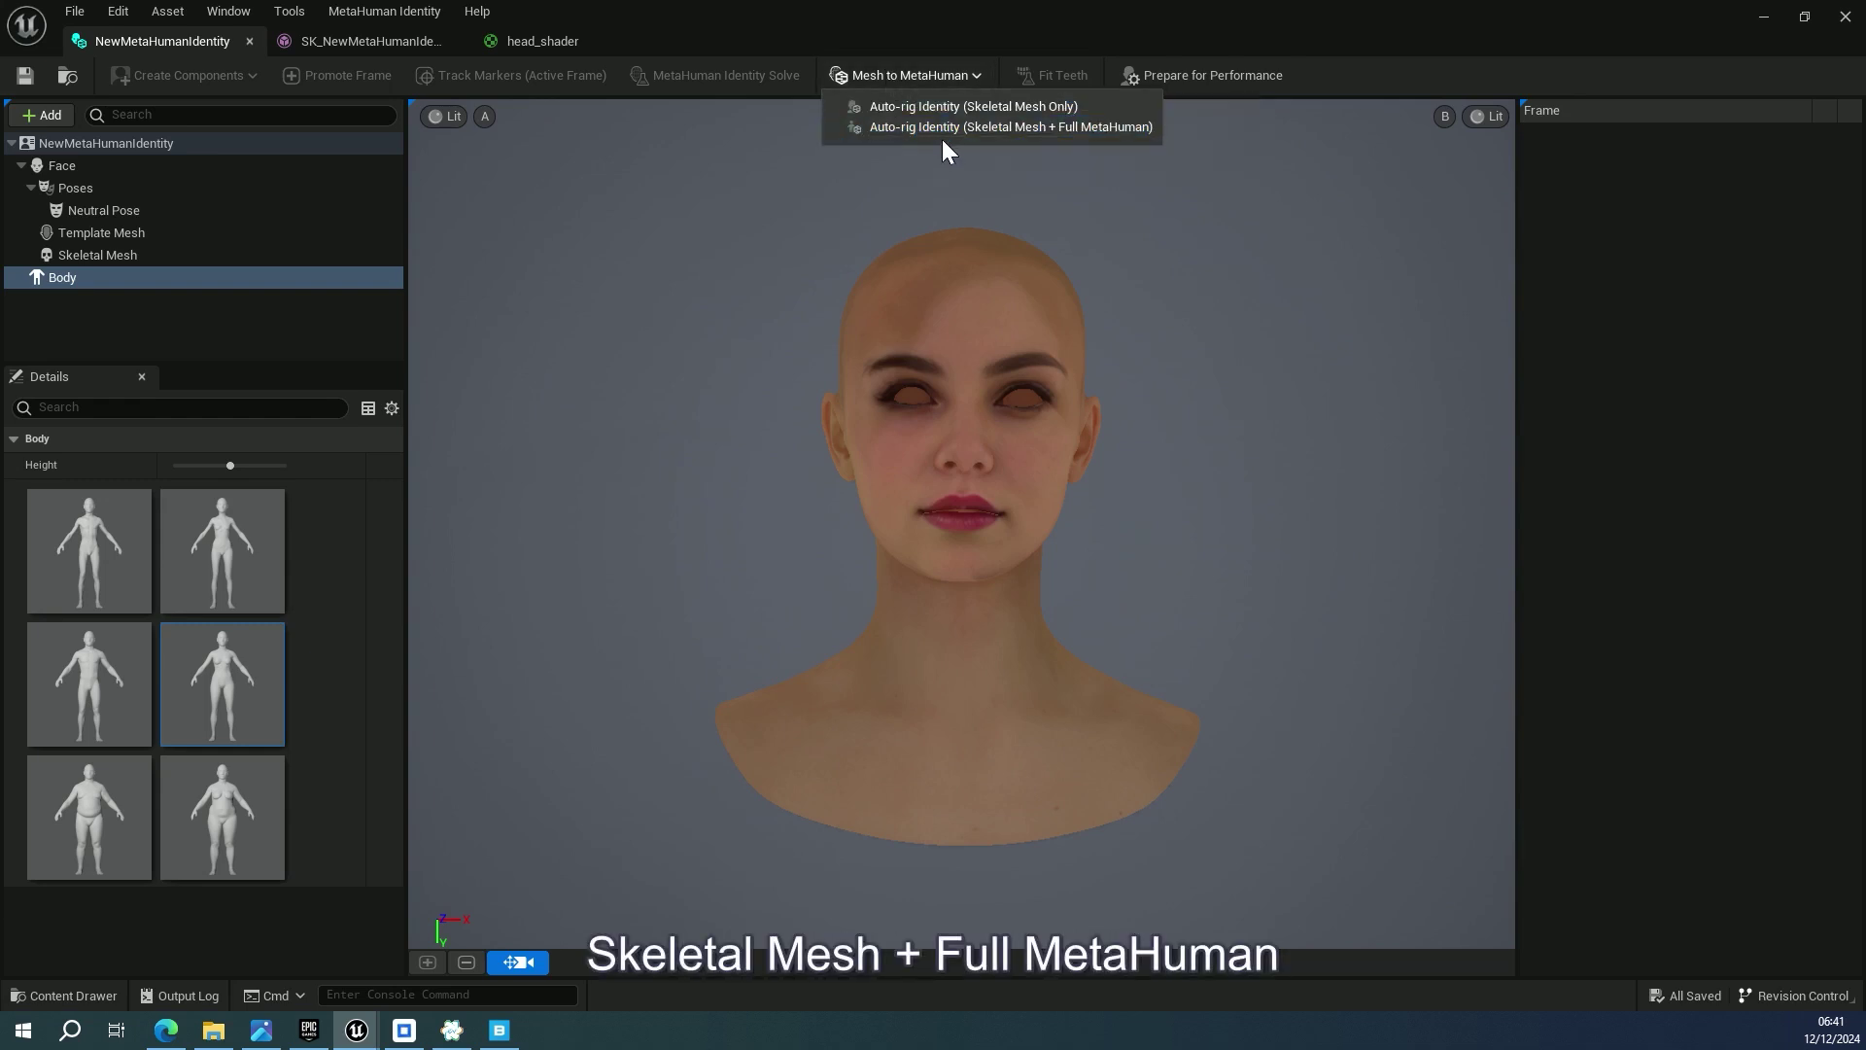
click(942, 128)
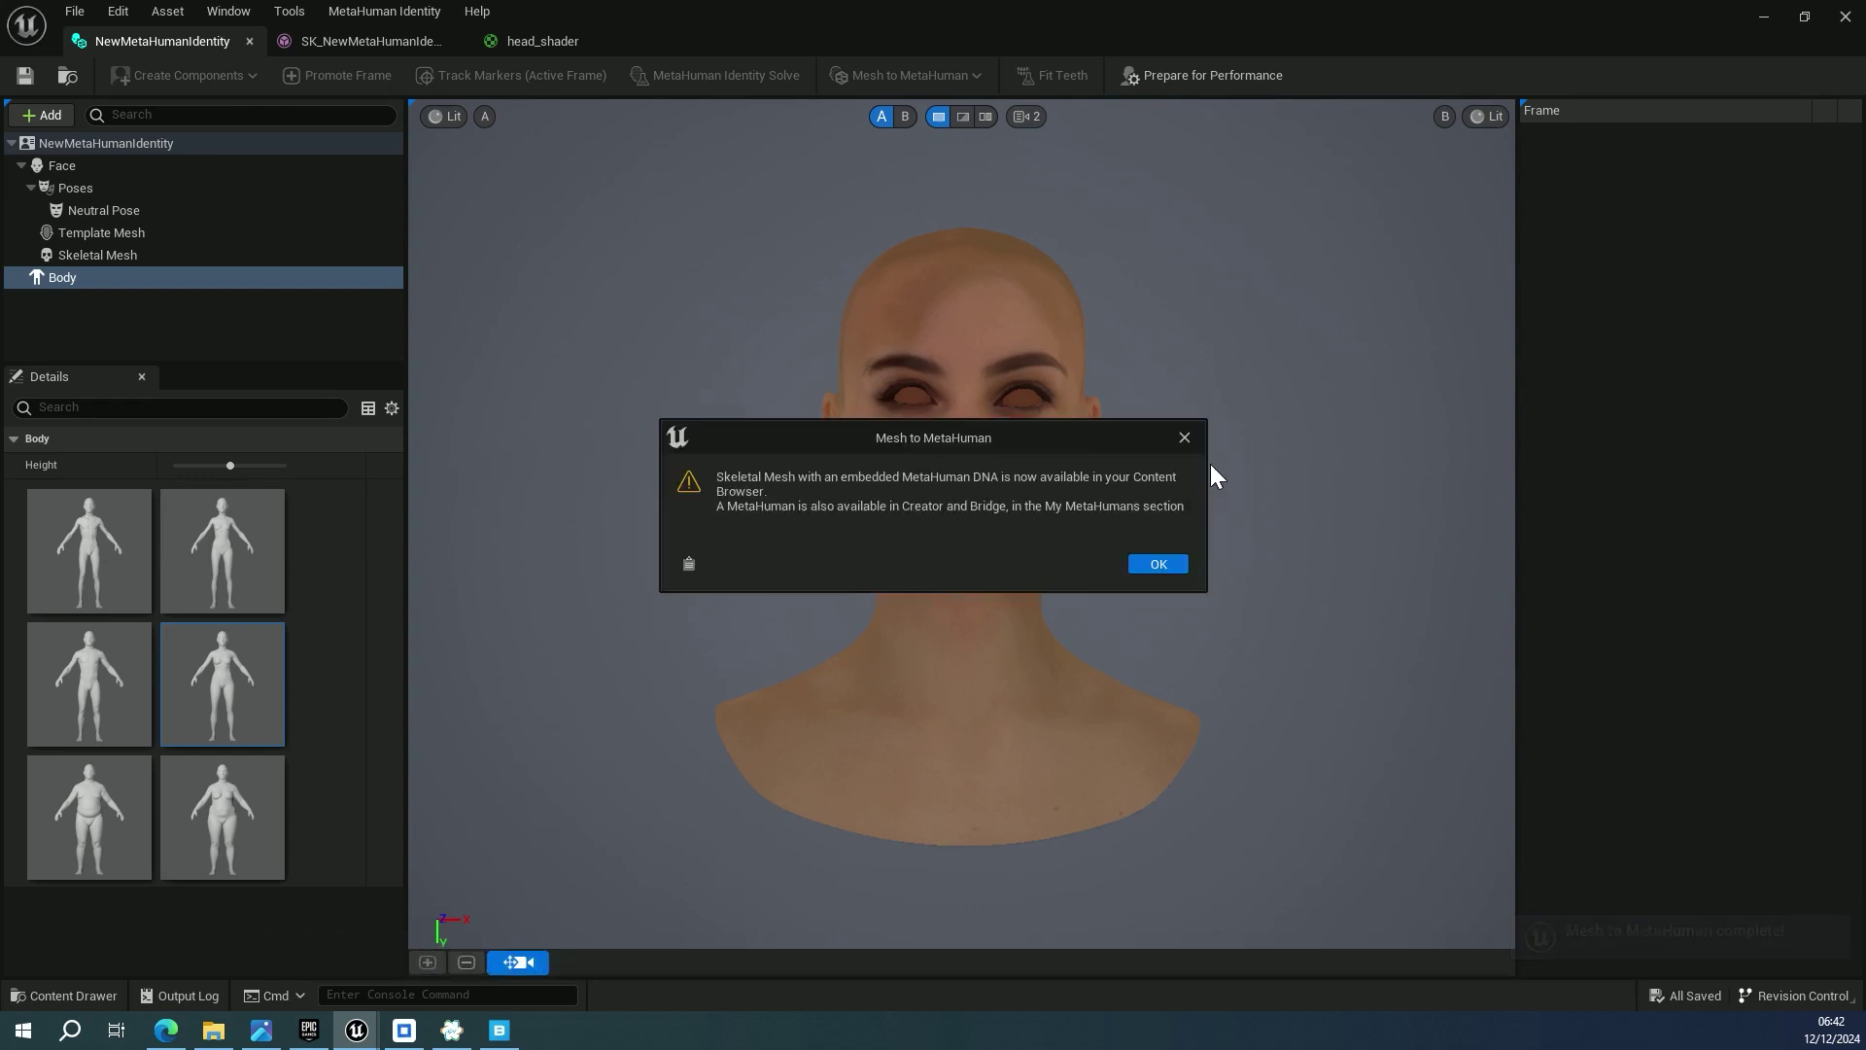
click(1159, 562)
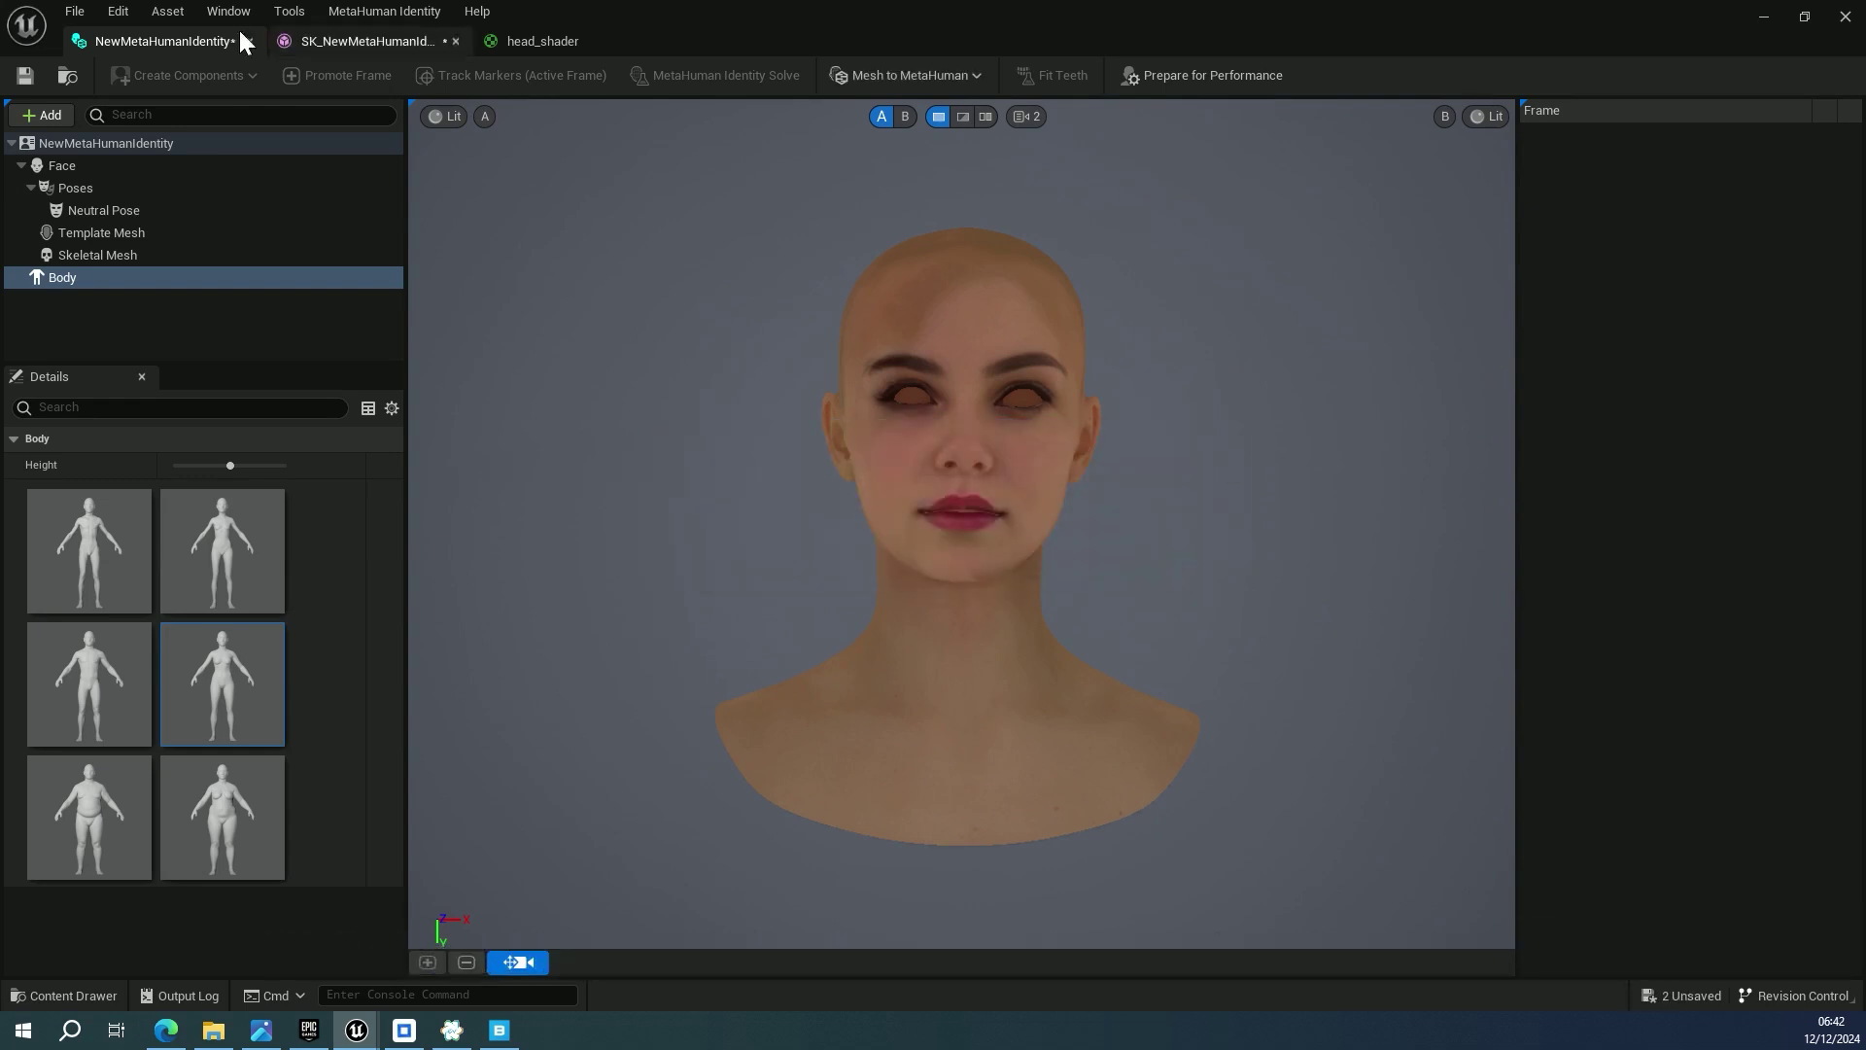
Return to the main editor and save all assets changed by the full MetaHuman auto-rig
click(1761, 16)
click(200, 284)
click(1087, 735)
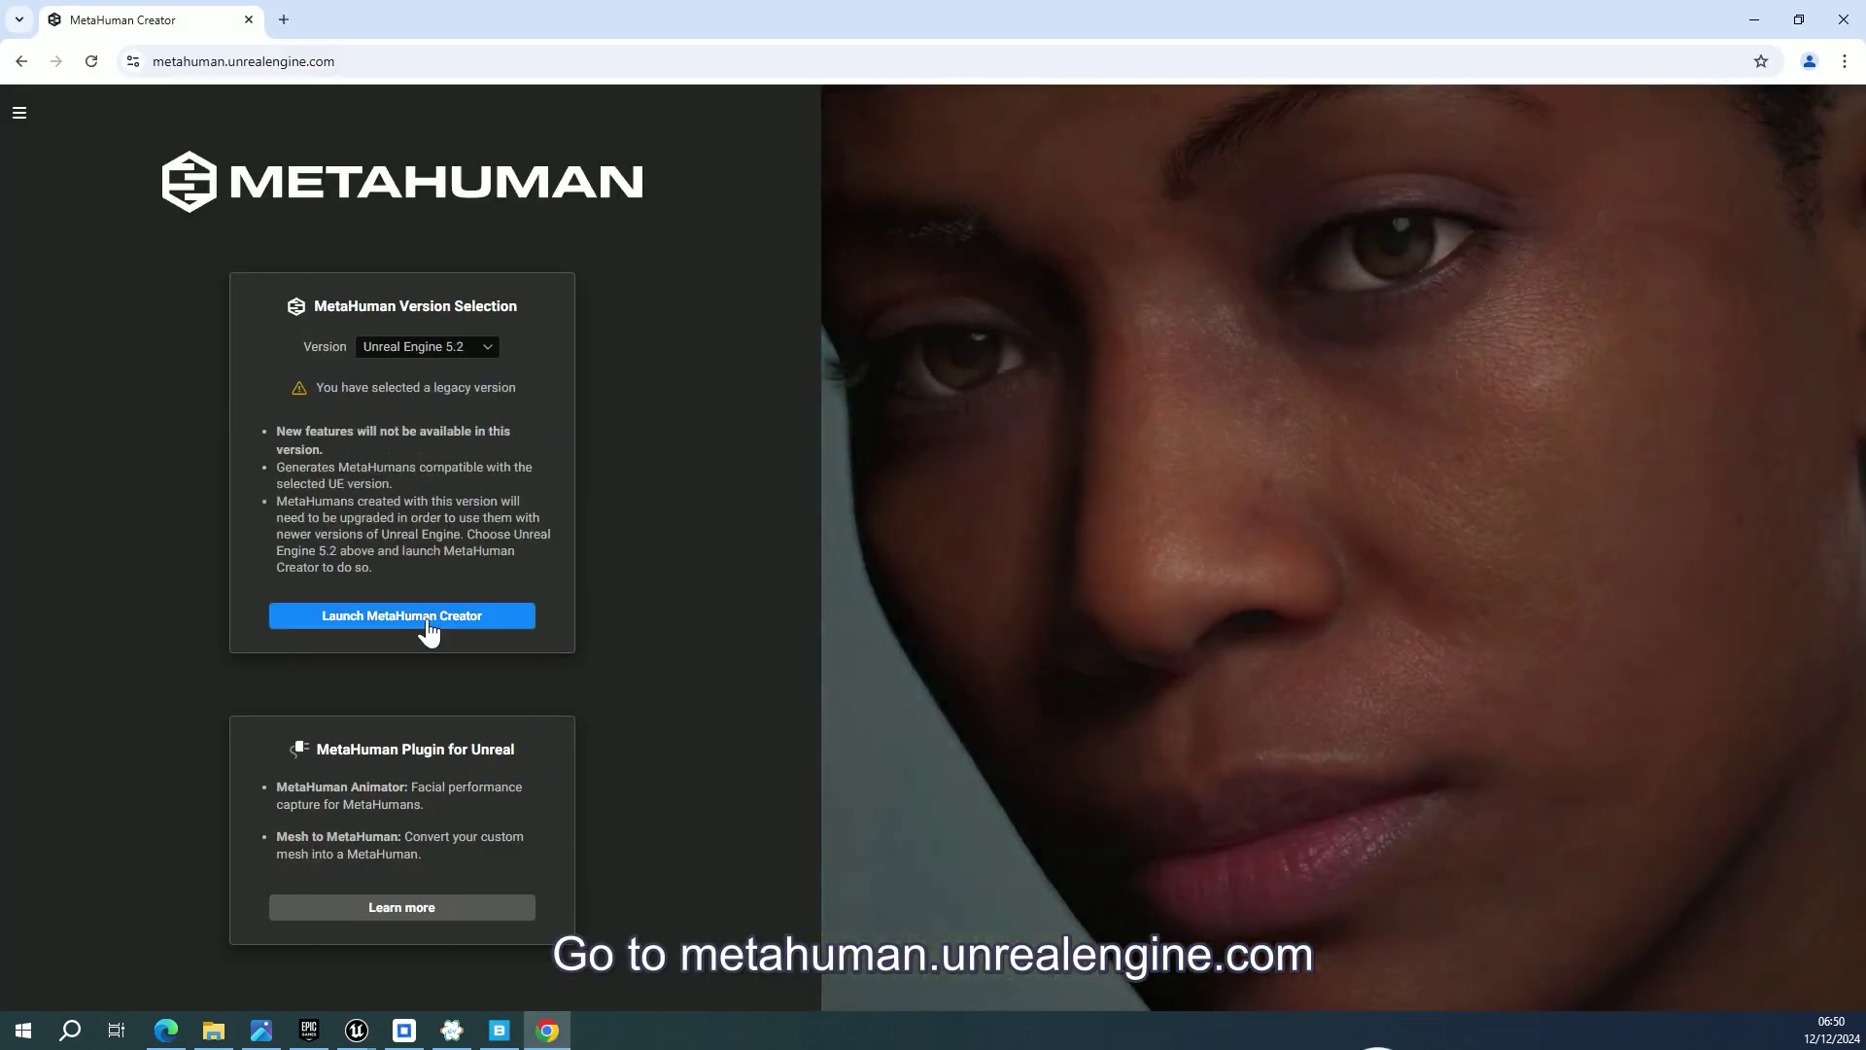
Launch MetaHuman Creator for Unreal Engine 5.2 in the browser and look through NewMetaHumanIdentity's skin, eyes, teeth, makeup and beard settings
click(450, 616)
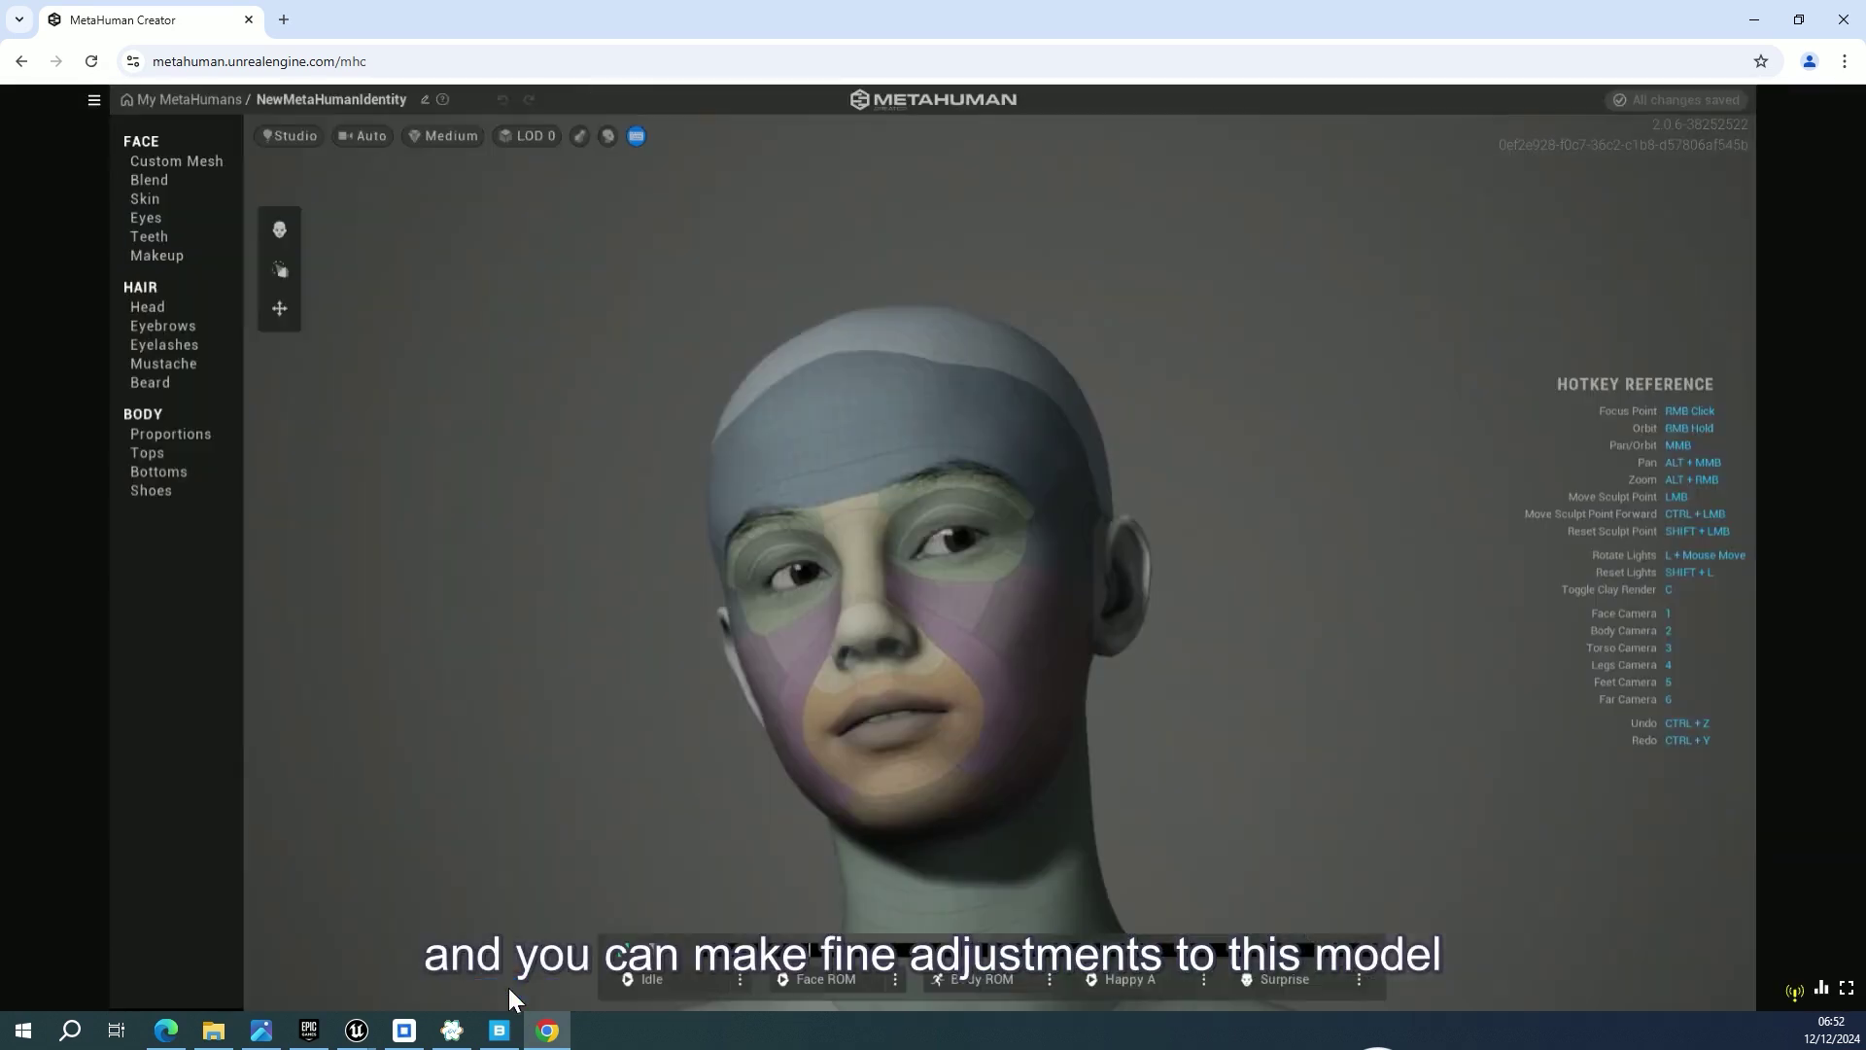
click(144, 199)
click(406, 176)
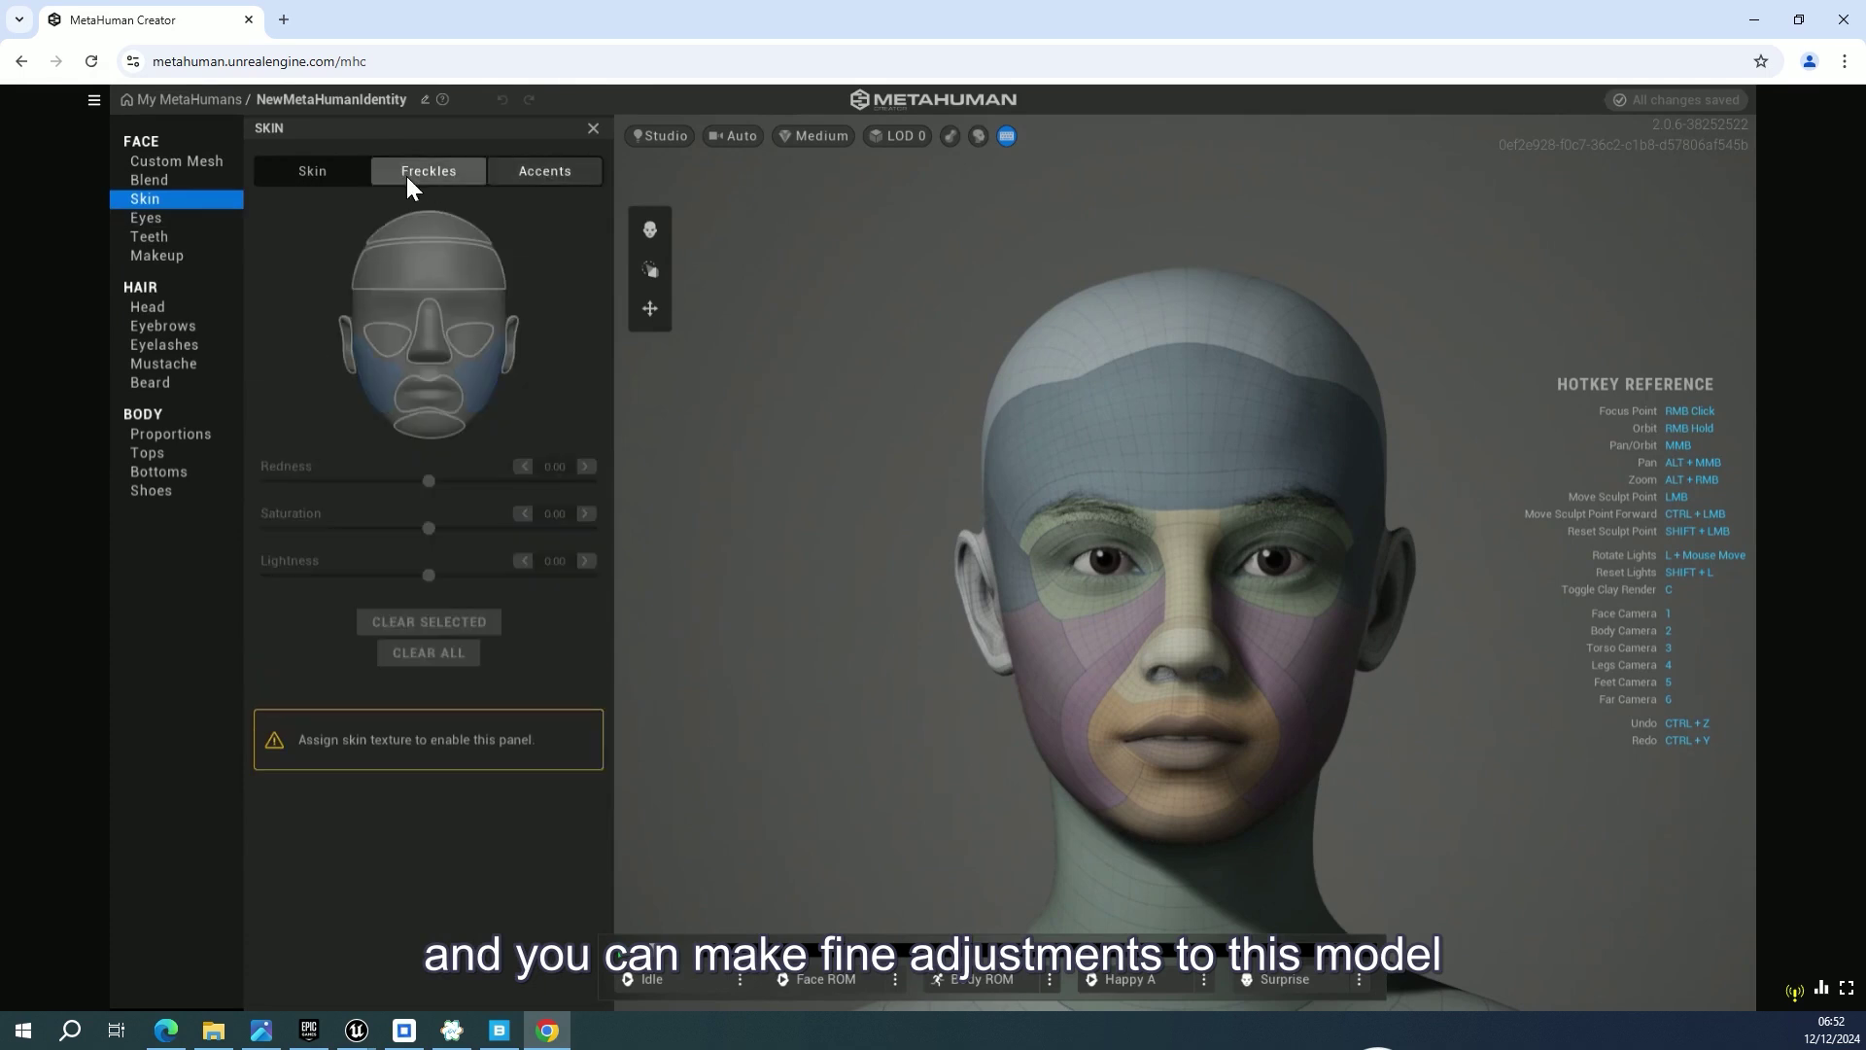
click(145, 218)
click(149, 236)
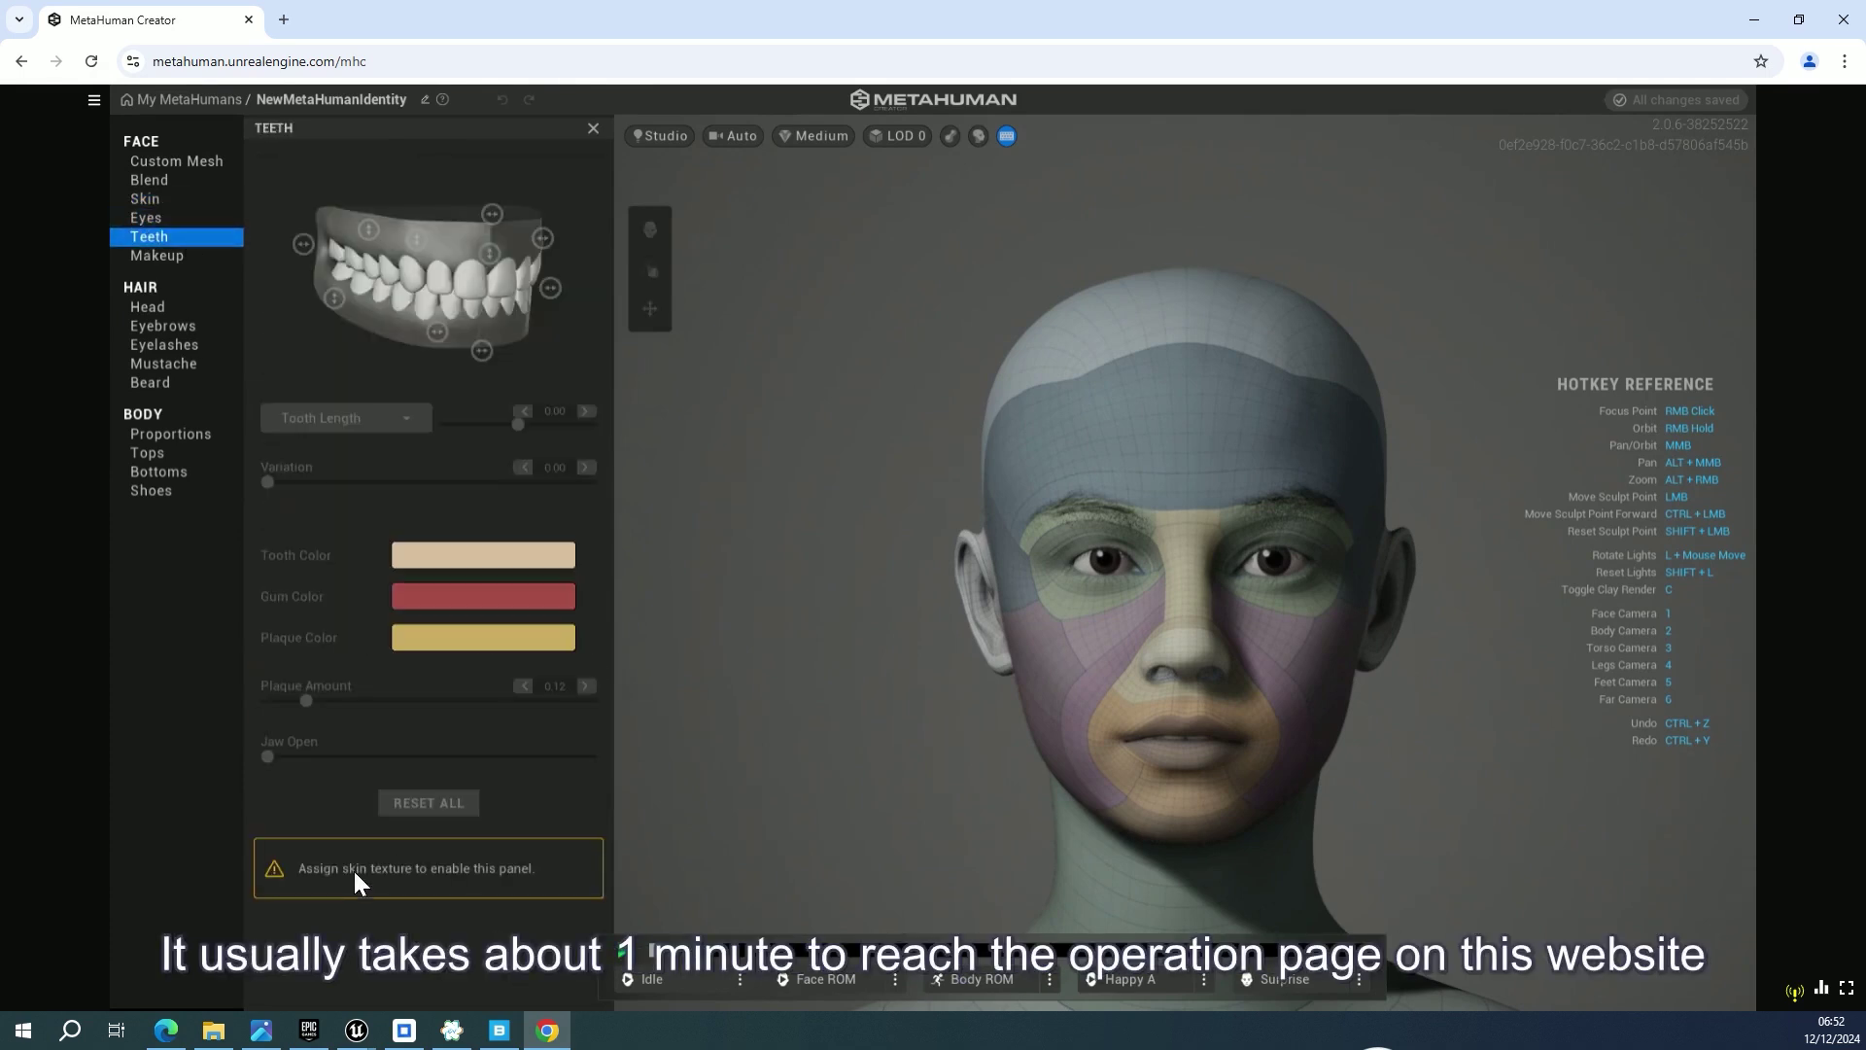
click(157, 255)
click(149, 382)
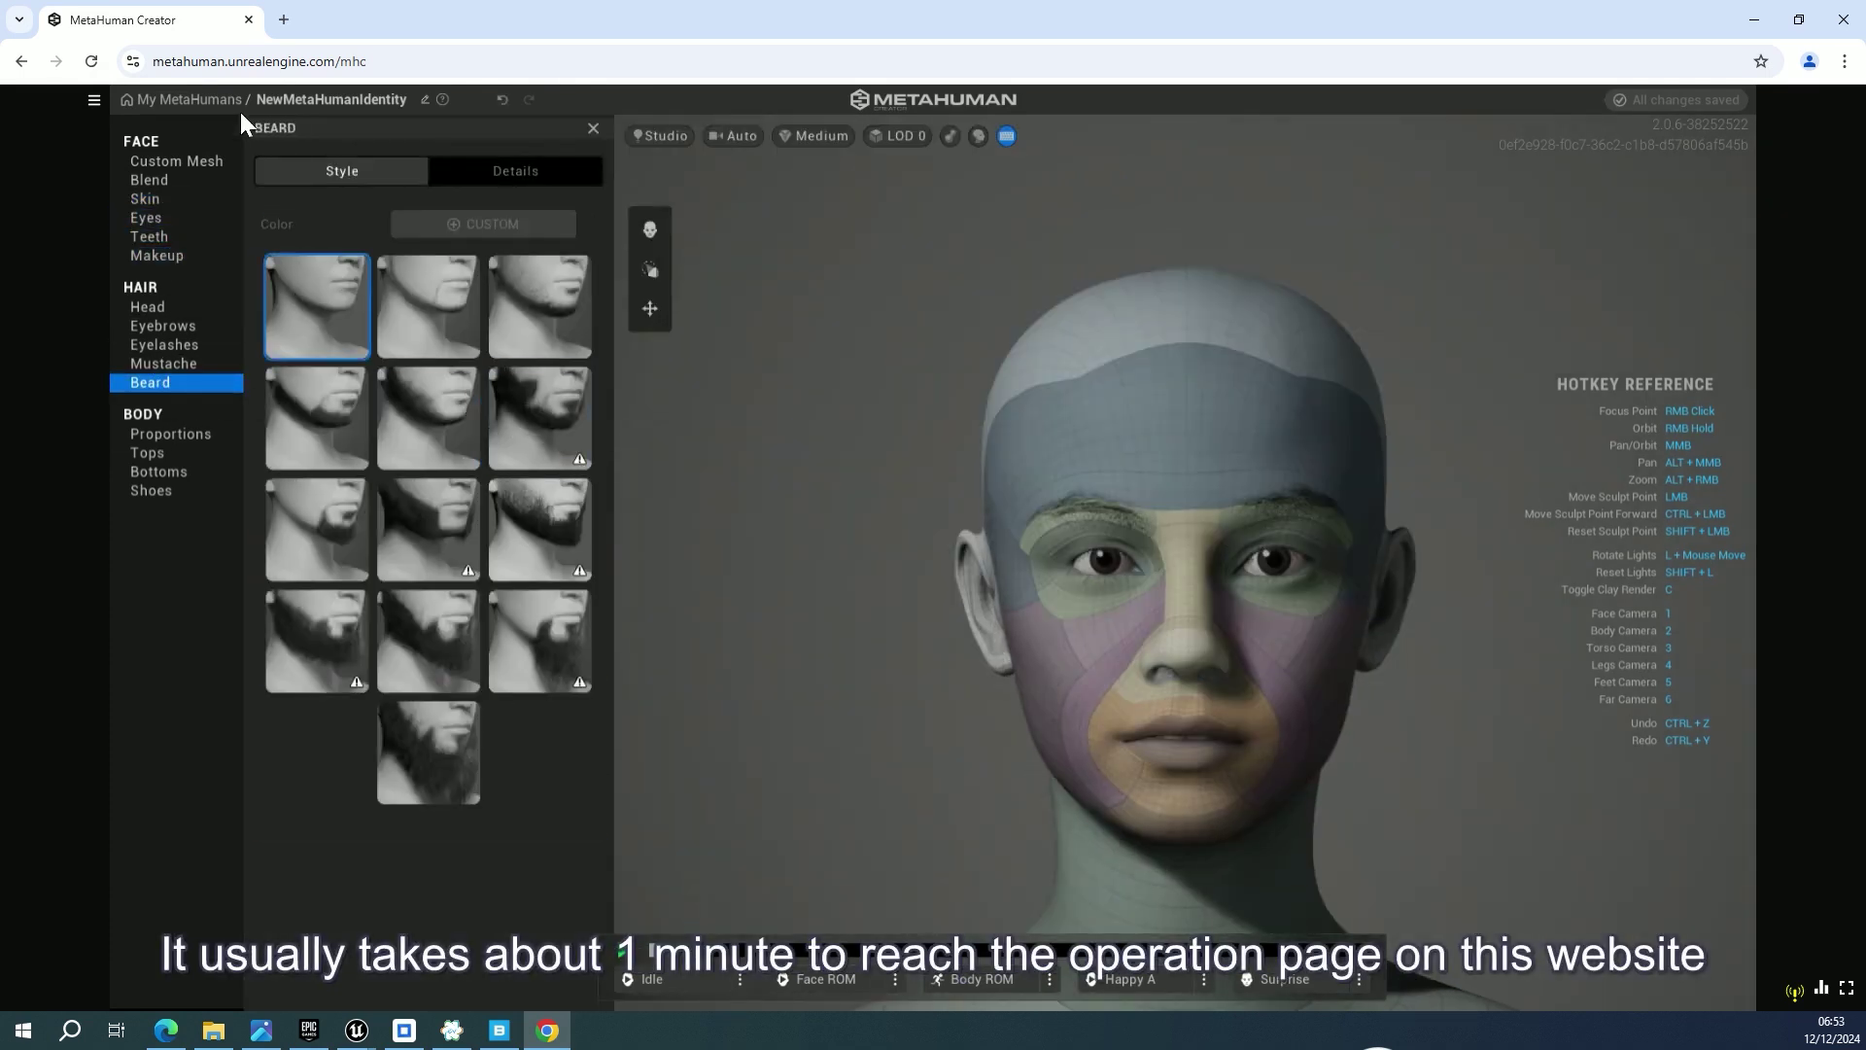
Give NewMetaHumanIdentity the large curly afro hairstyle
click(148, 306)
click(532, 530)
click(533, 642)
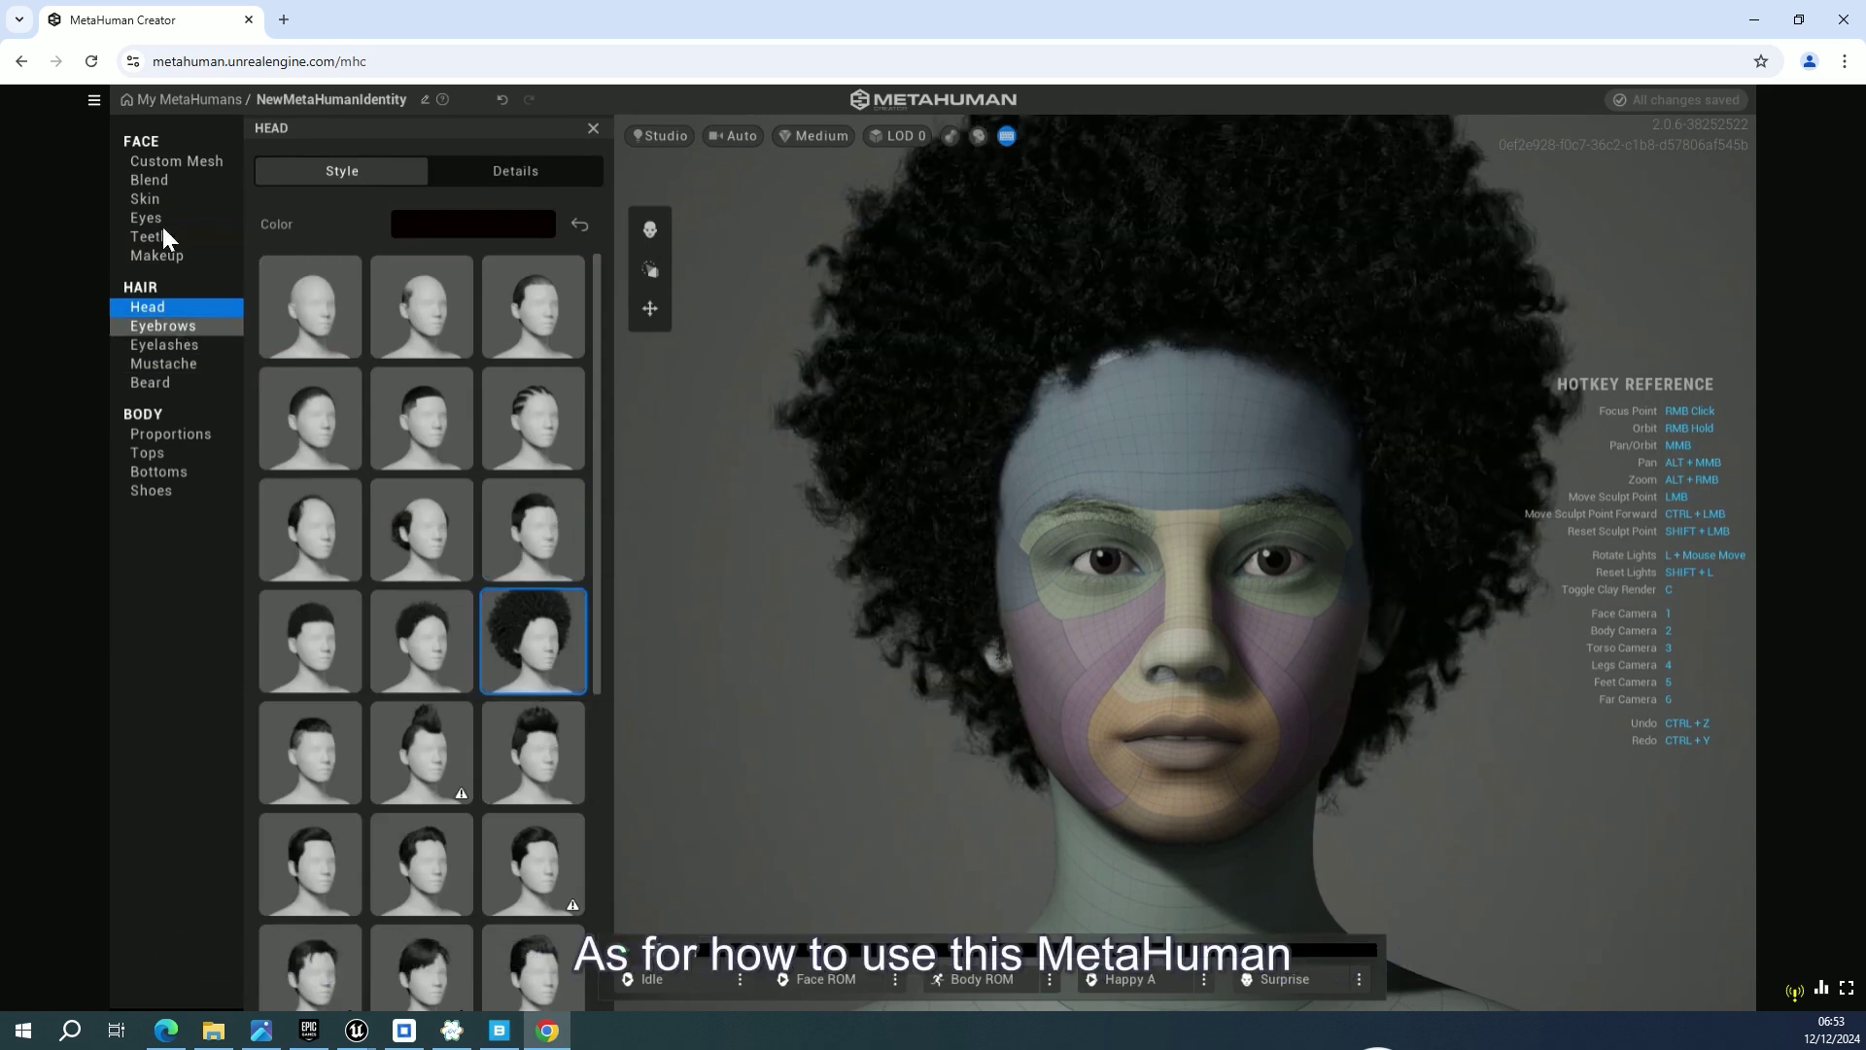
Look through the character's eyelash, head hair, custom mesh, eye and bottoms options
click(171, 344)
click(147, 306)
click(154, 163)
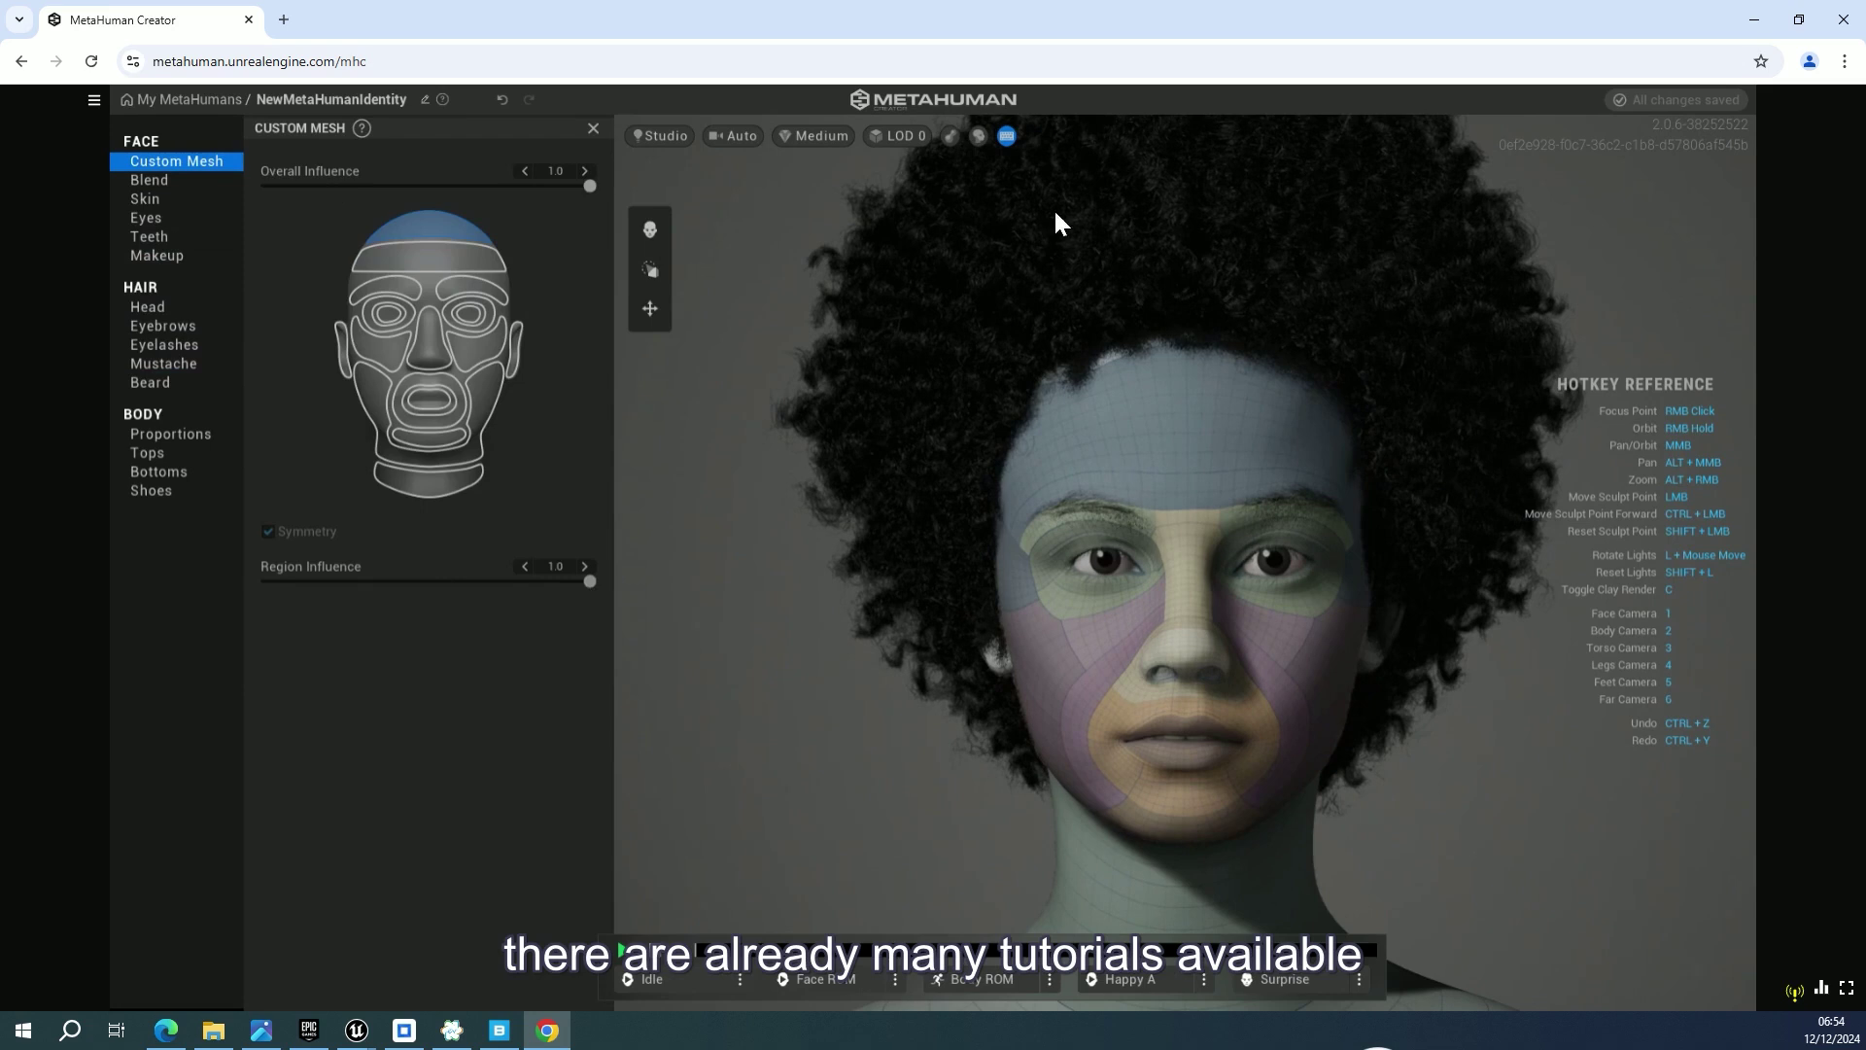
click(146, 218)
click(159, 472)
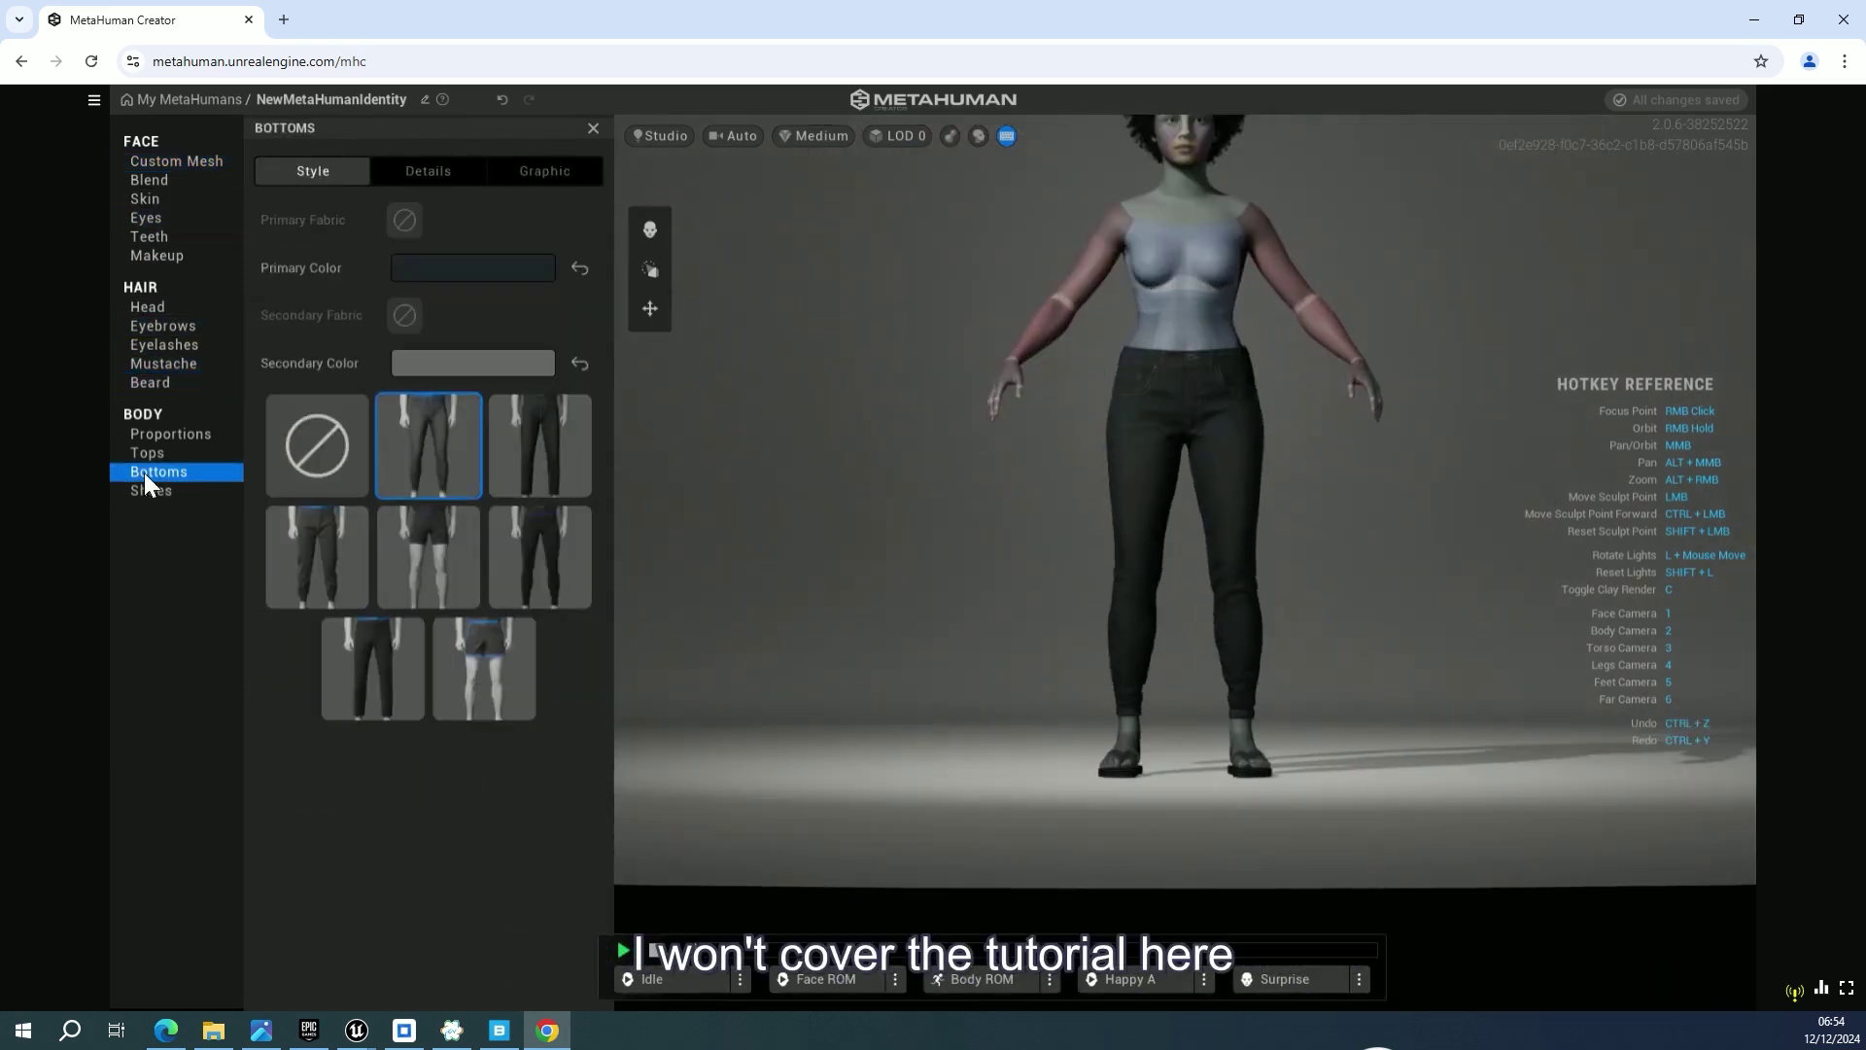
Dress the character in the short-sleeved T-shirt top, enable Move sculpting on the face, and check the Blend and Skin settings
click(147, 453)
click(428, 445)
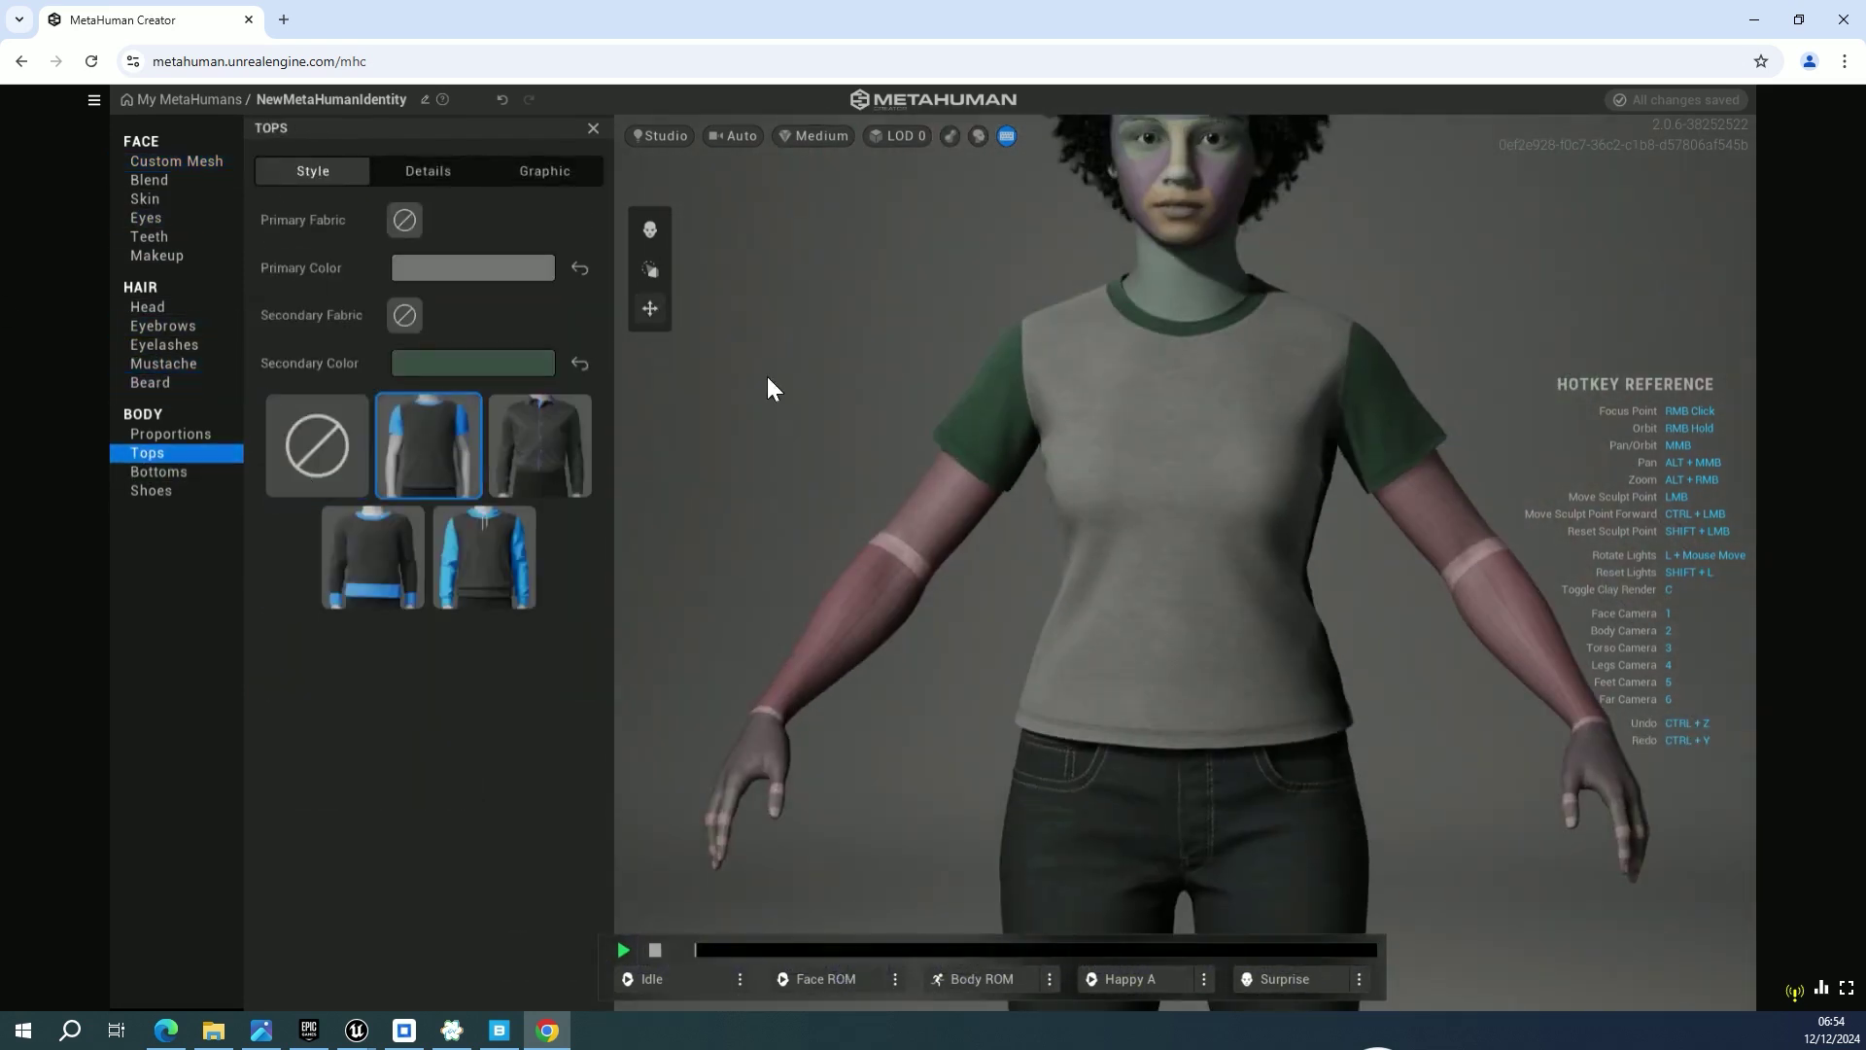
click(651, 308)
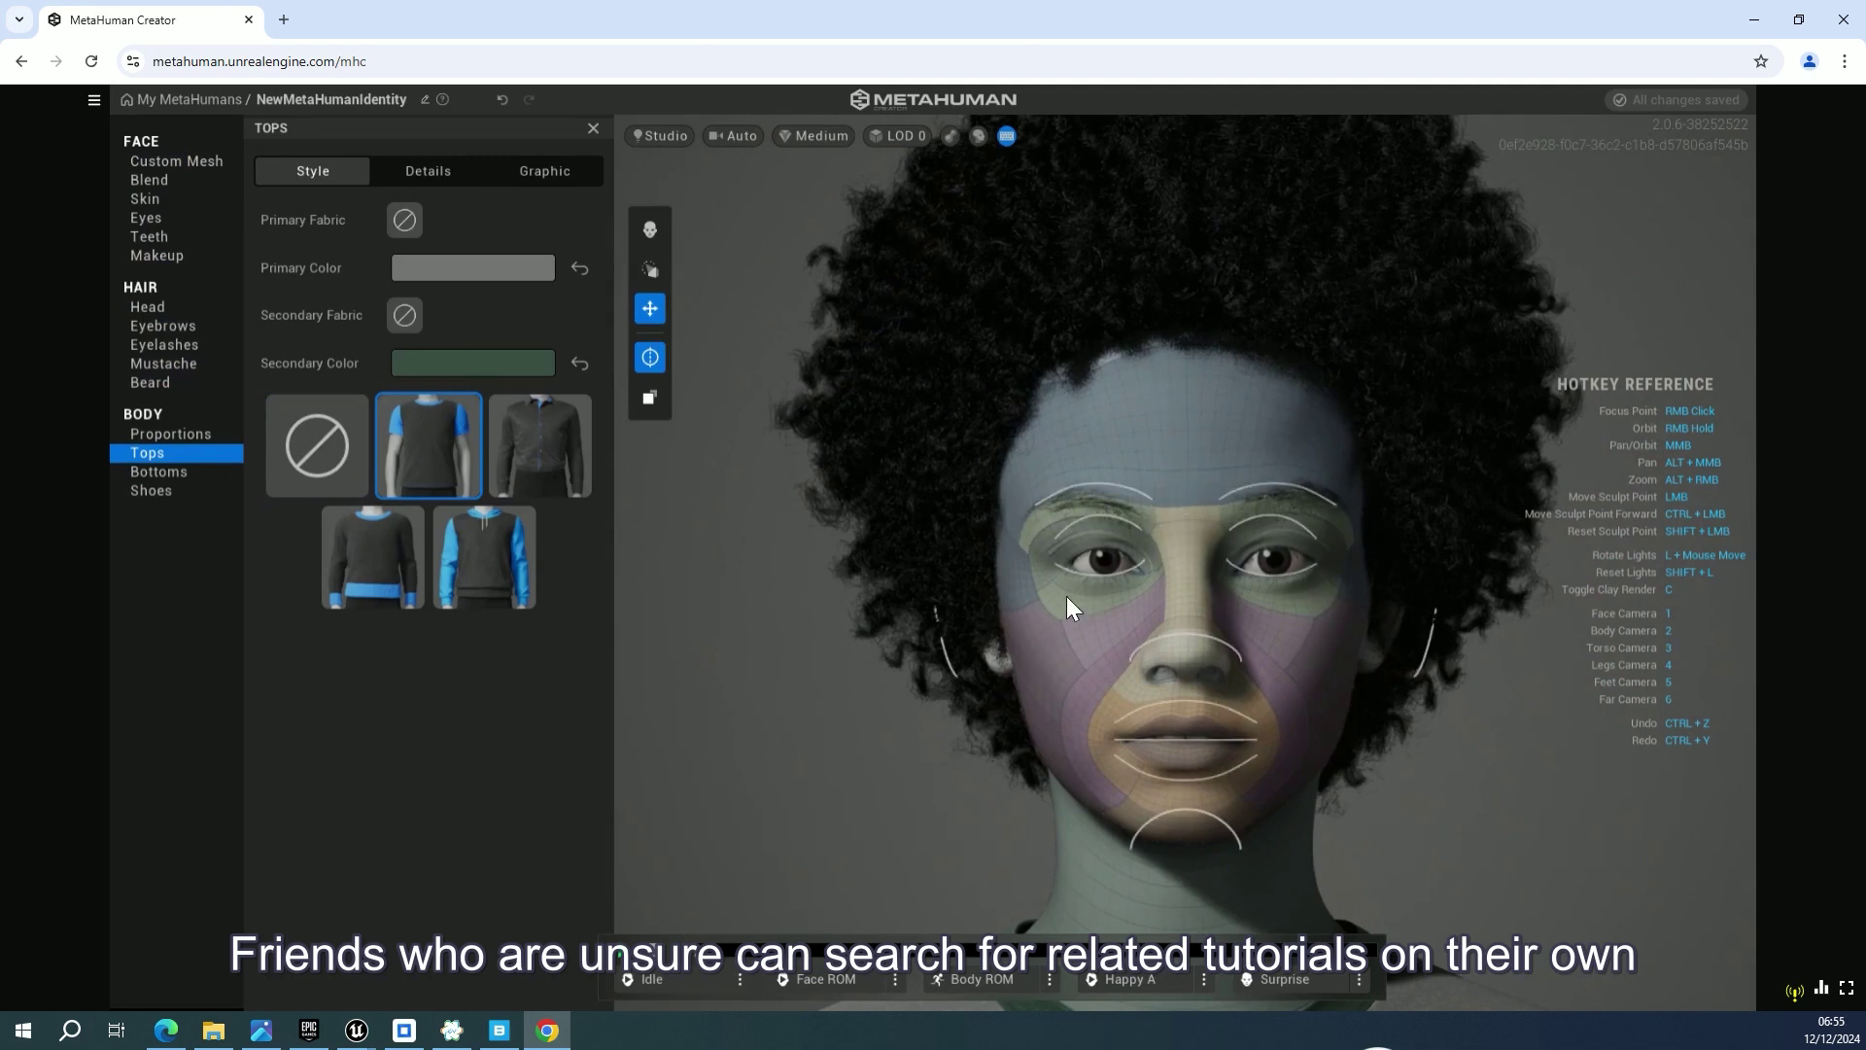
click(148, 178)
click(146, 199)
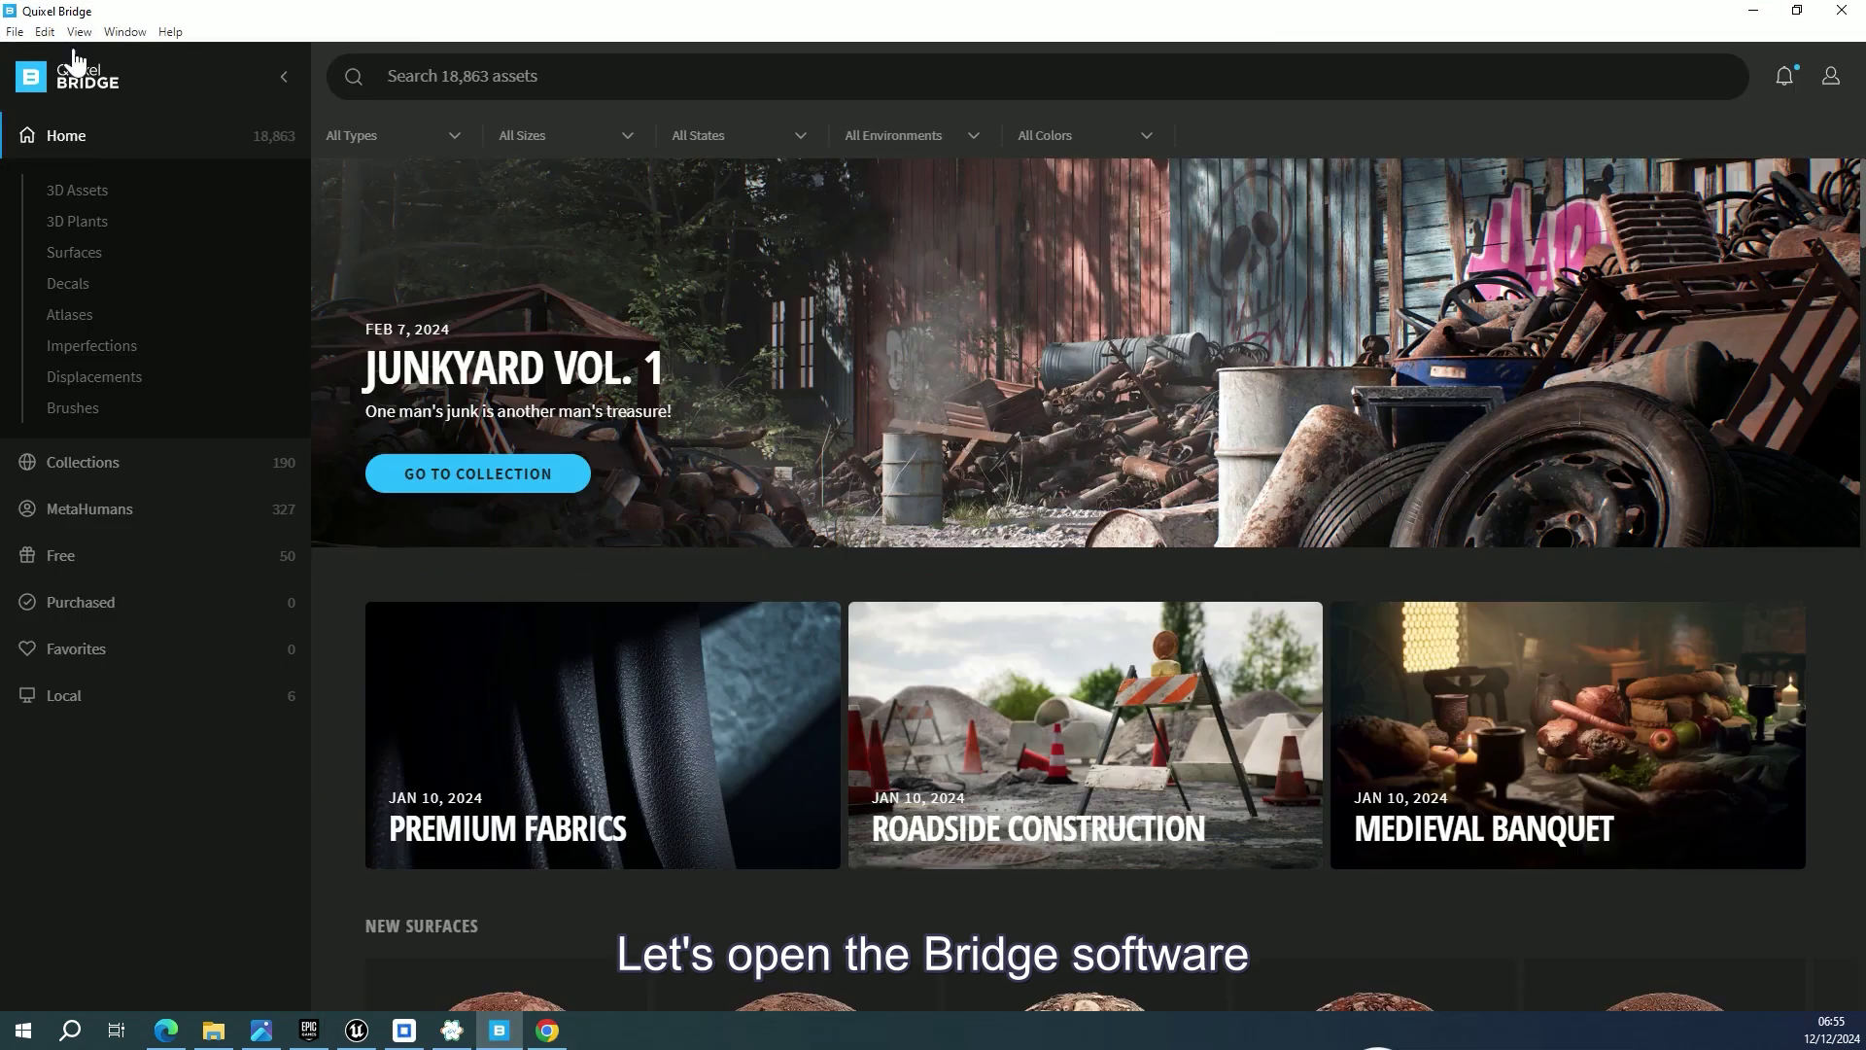
Switch to Quixel Bridge and open NewMetaHumanIdentity from My MetaHumans UE5
click(74, 507)
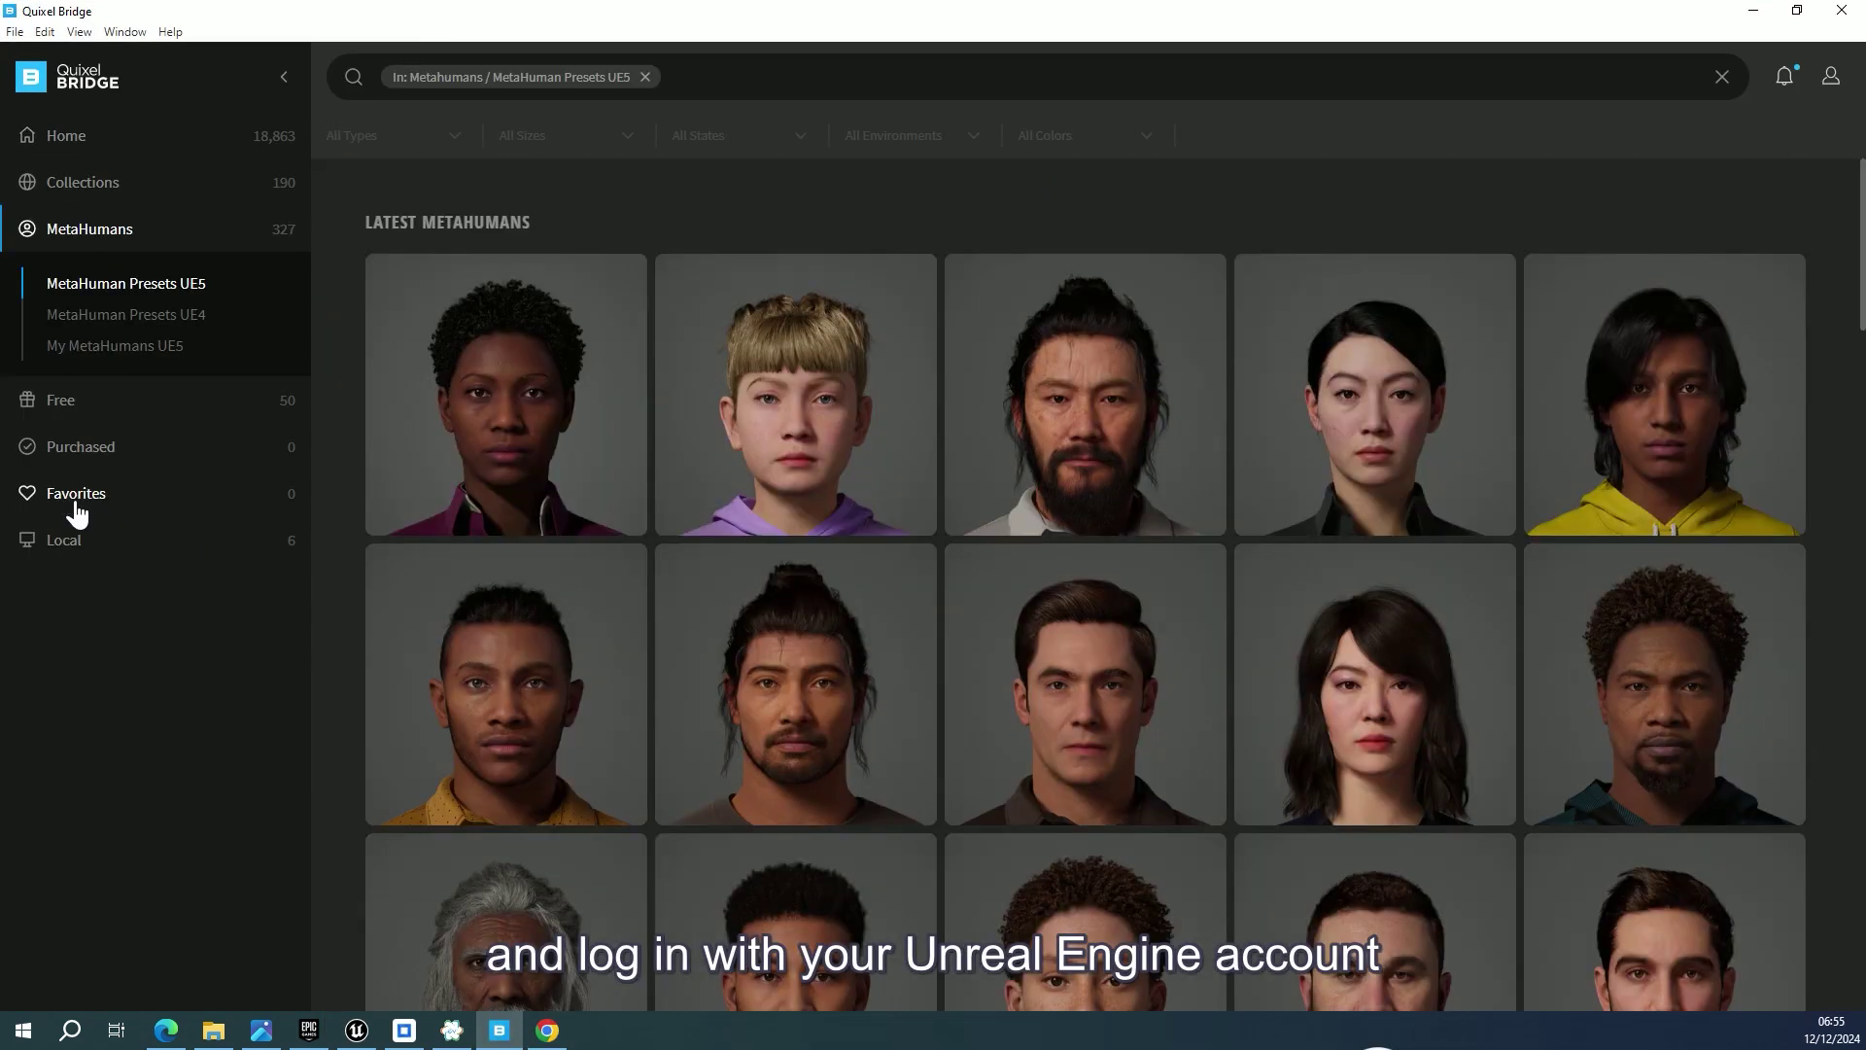
click(94, 353)
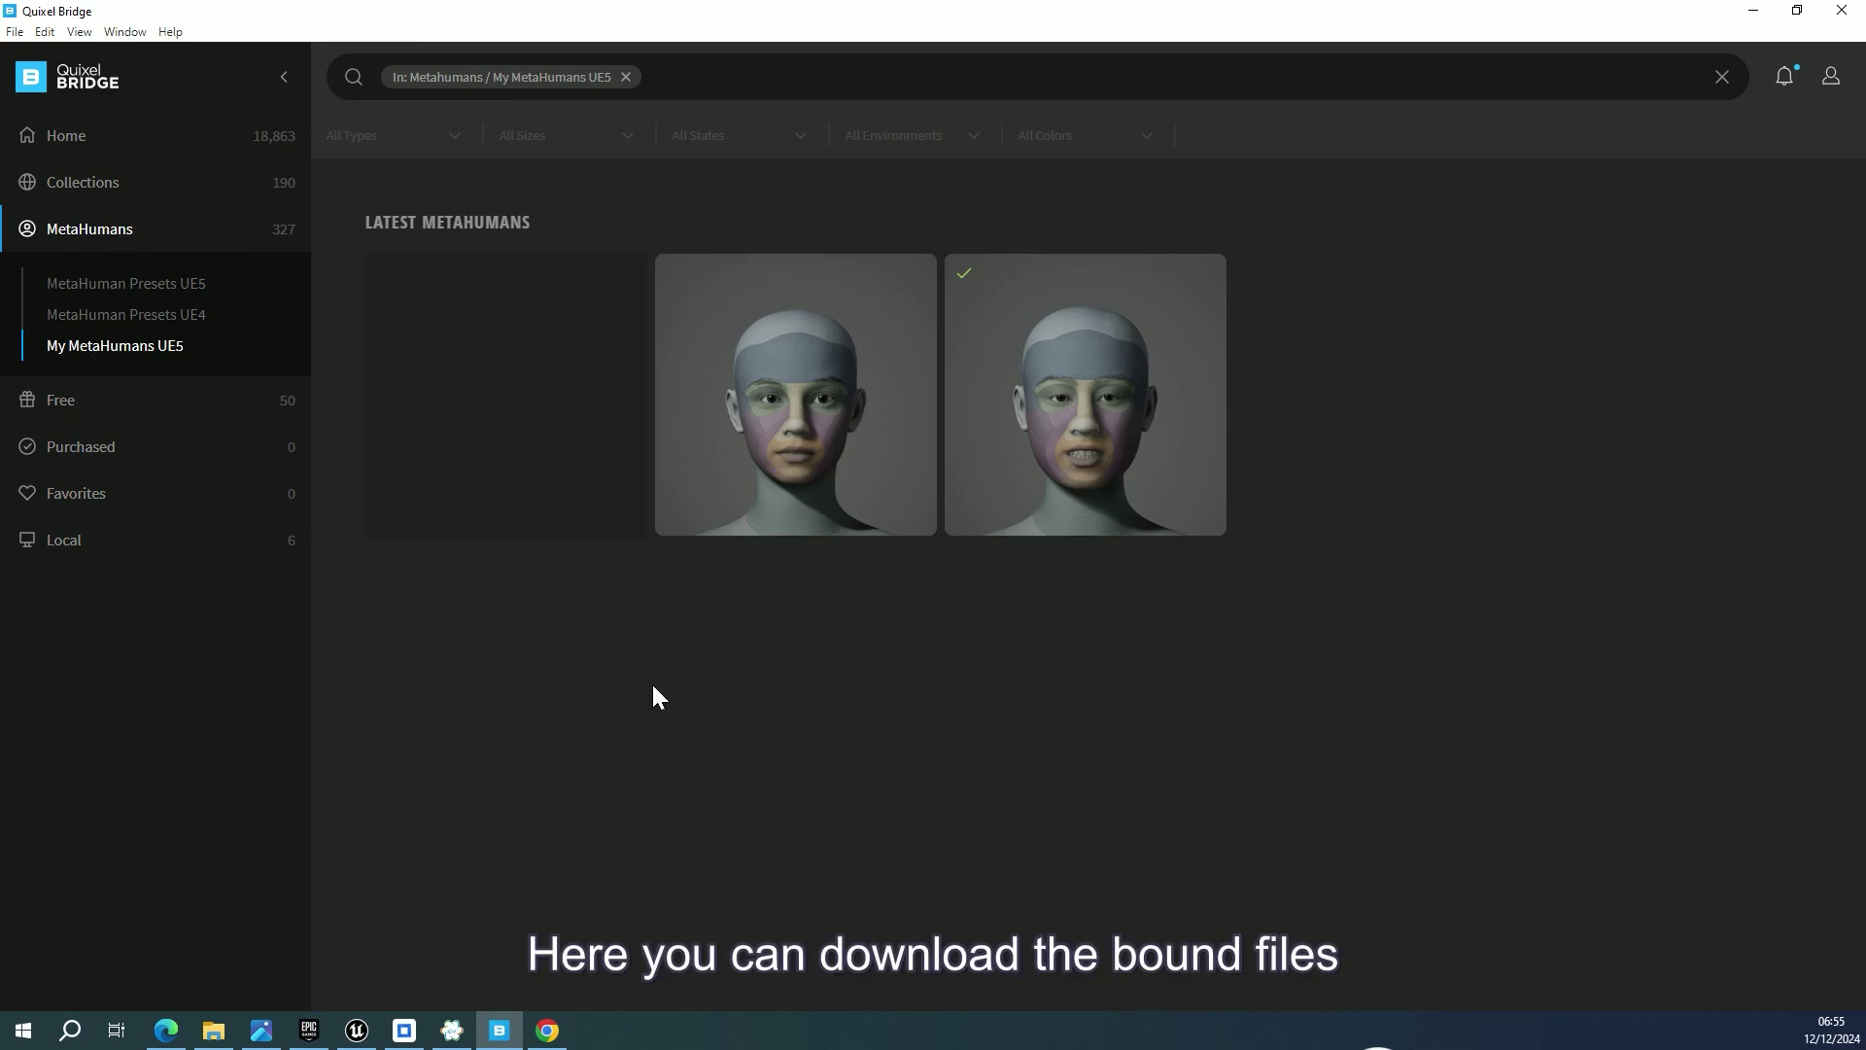
click(469, 342)
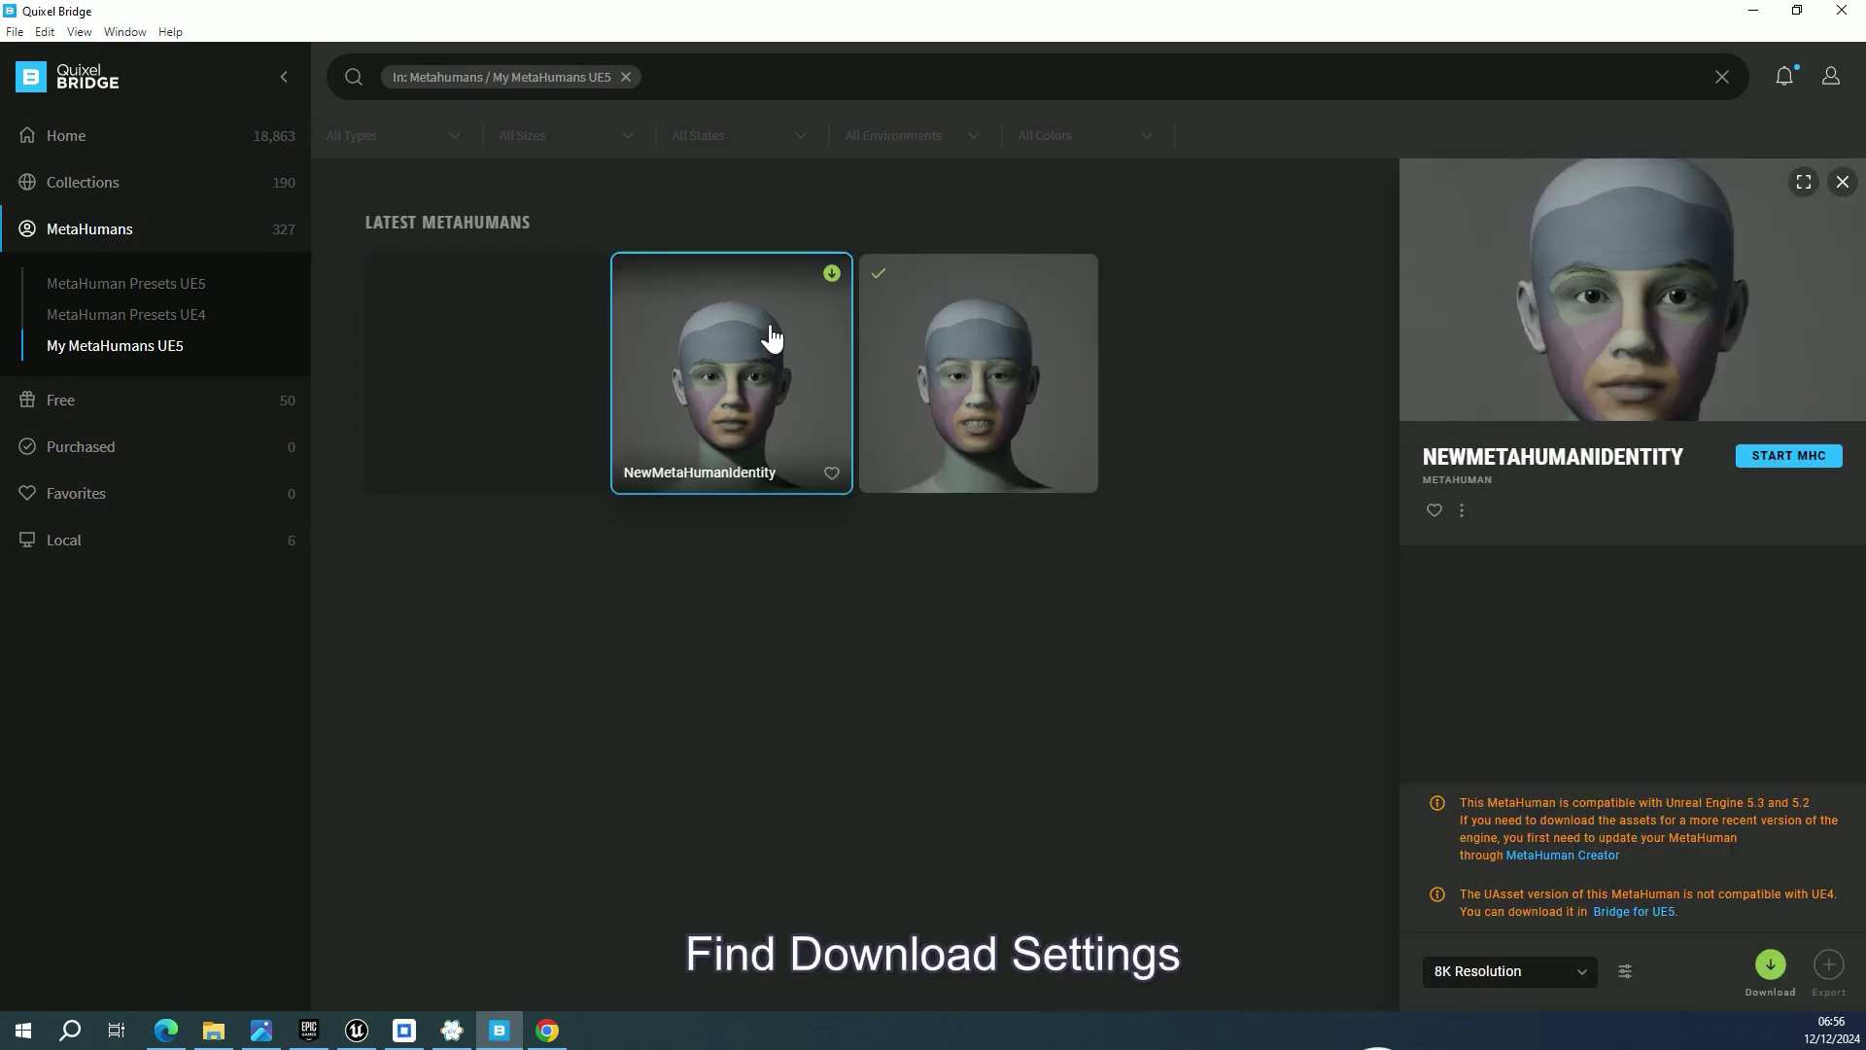
Check that MetaHuman models download as UAsset + Source Asset, and download NewMetaHumanIdentity at 8K resolution
click(1625, 974)
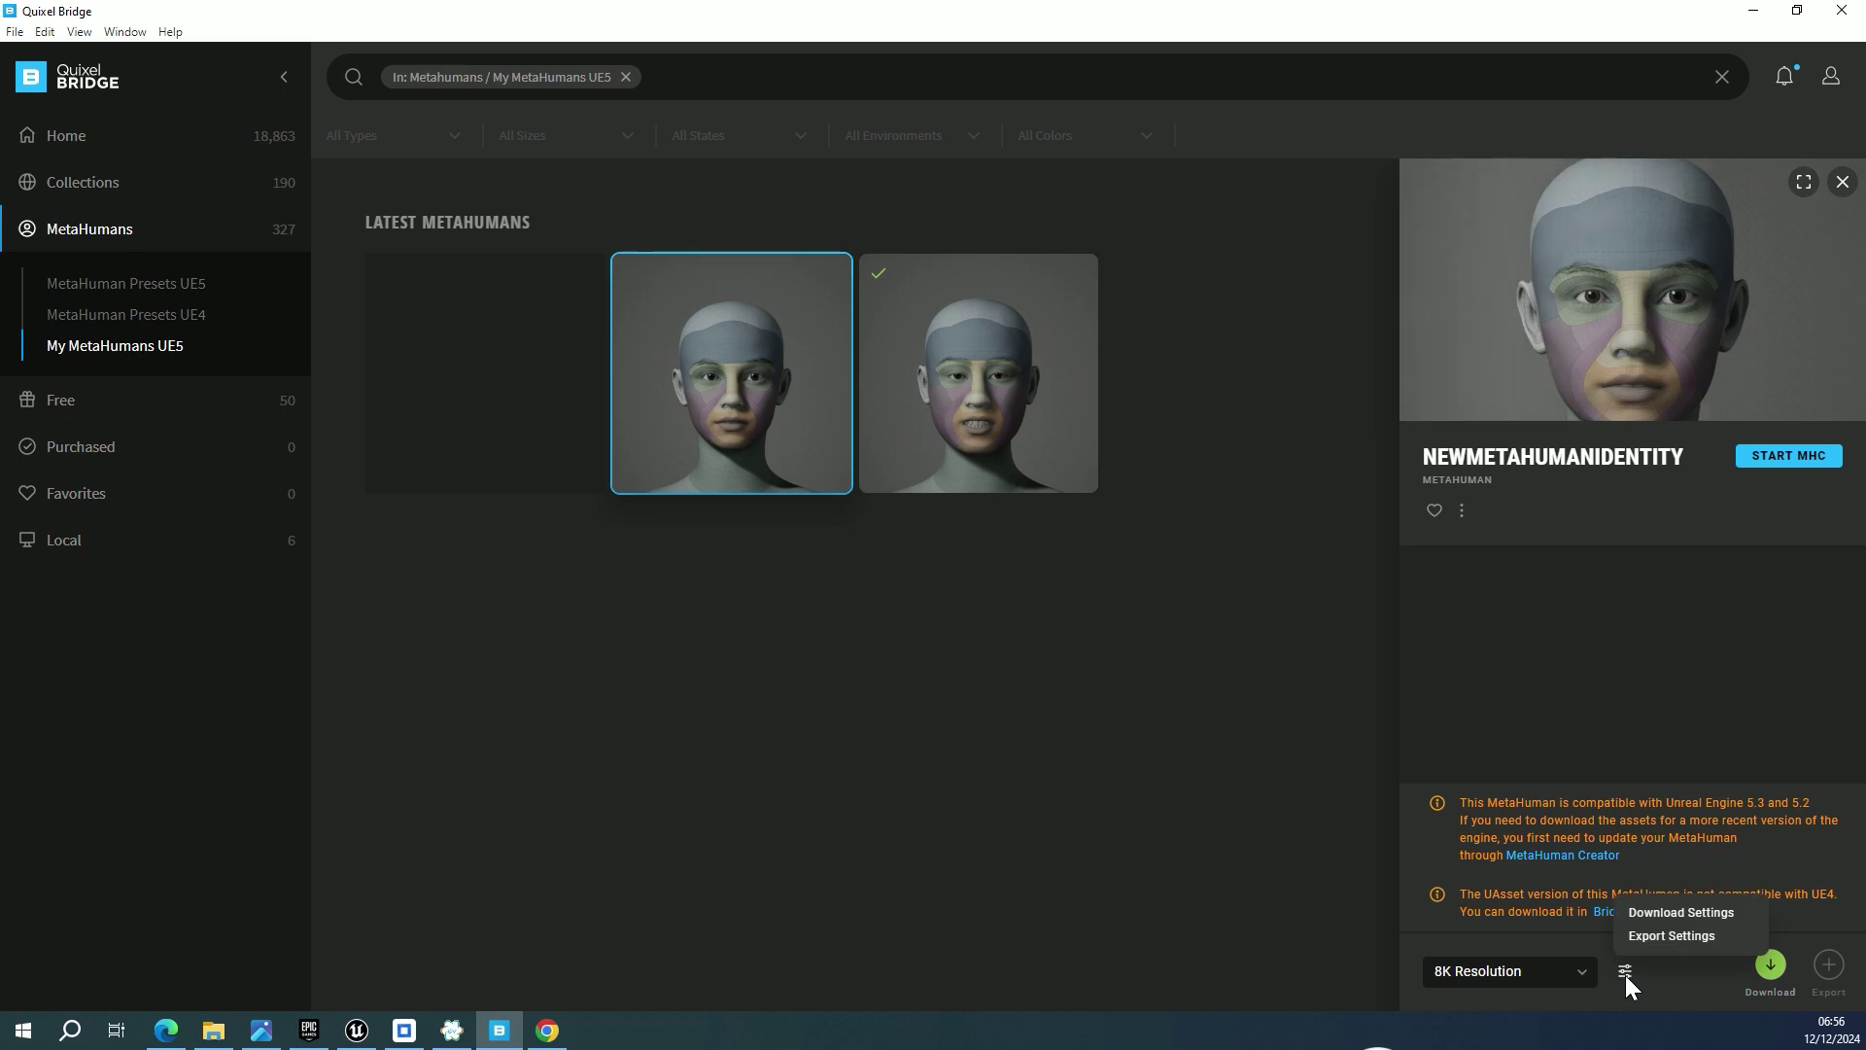
click(1684, 914)
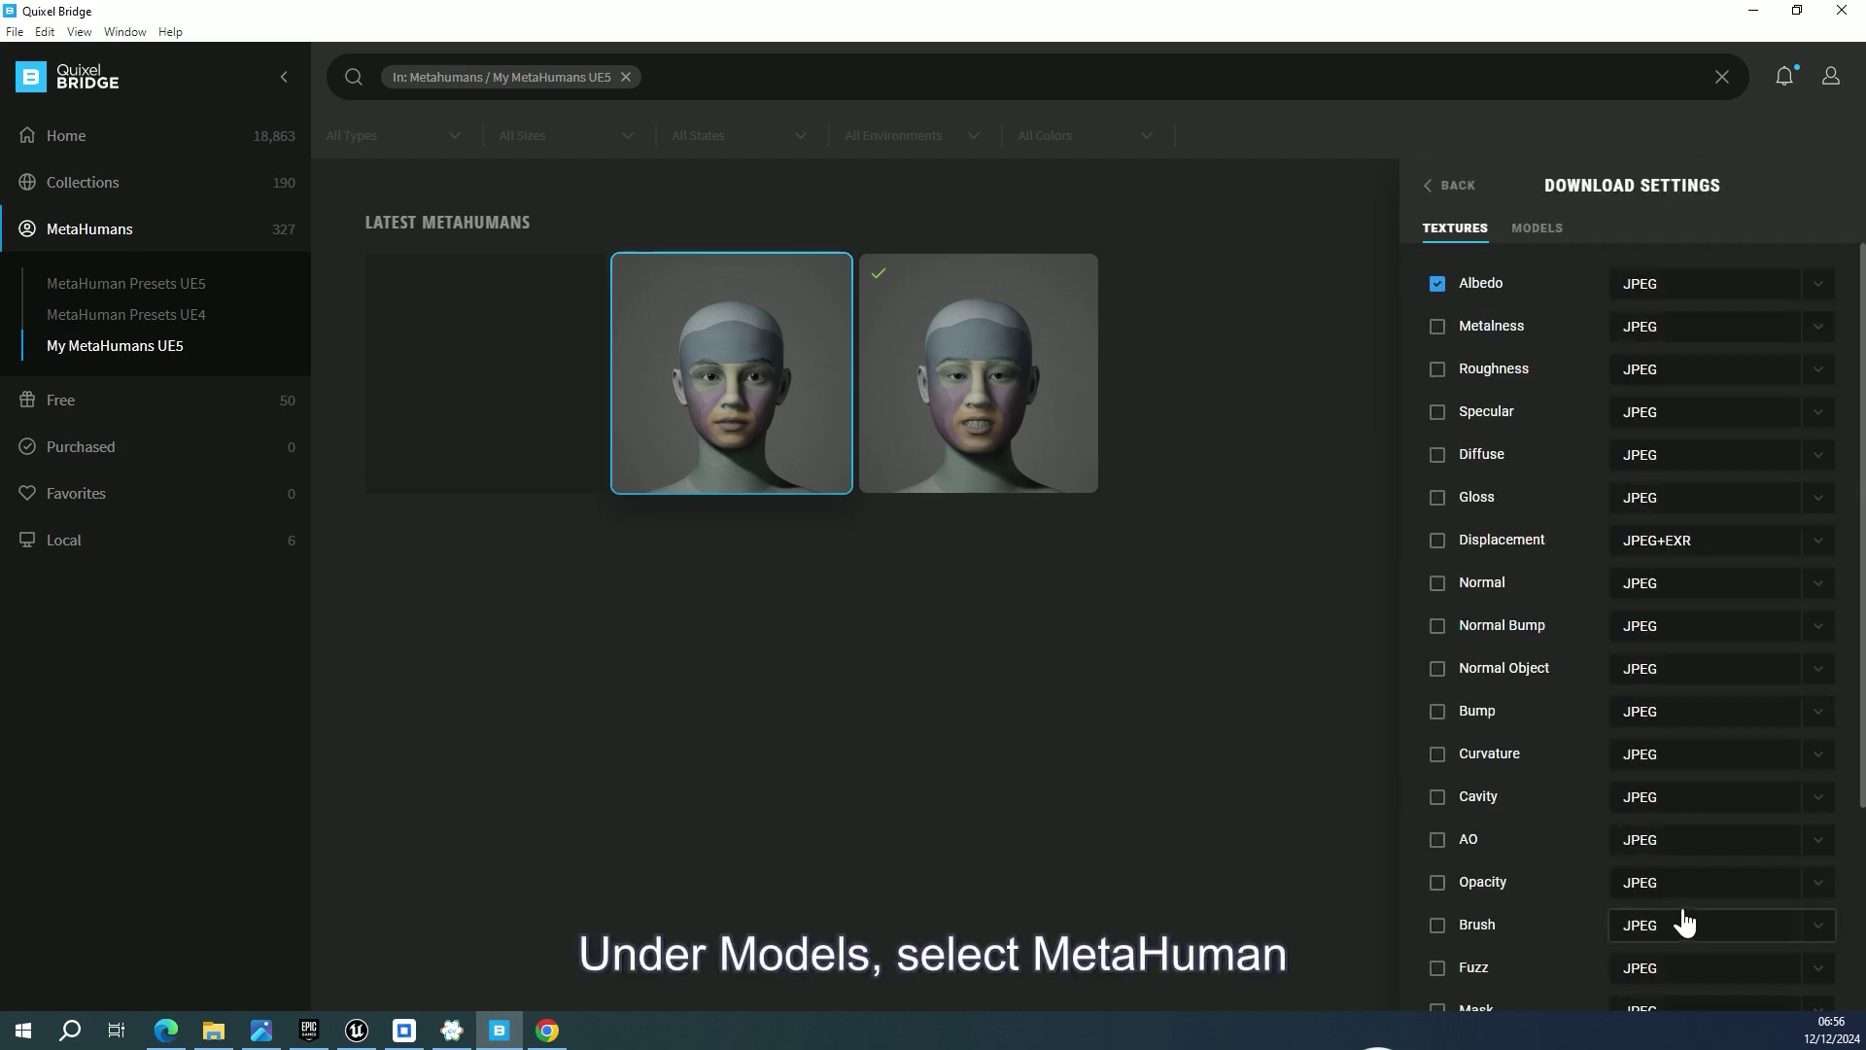
click(1516, 234)
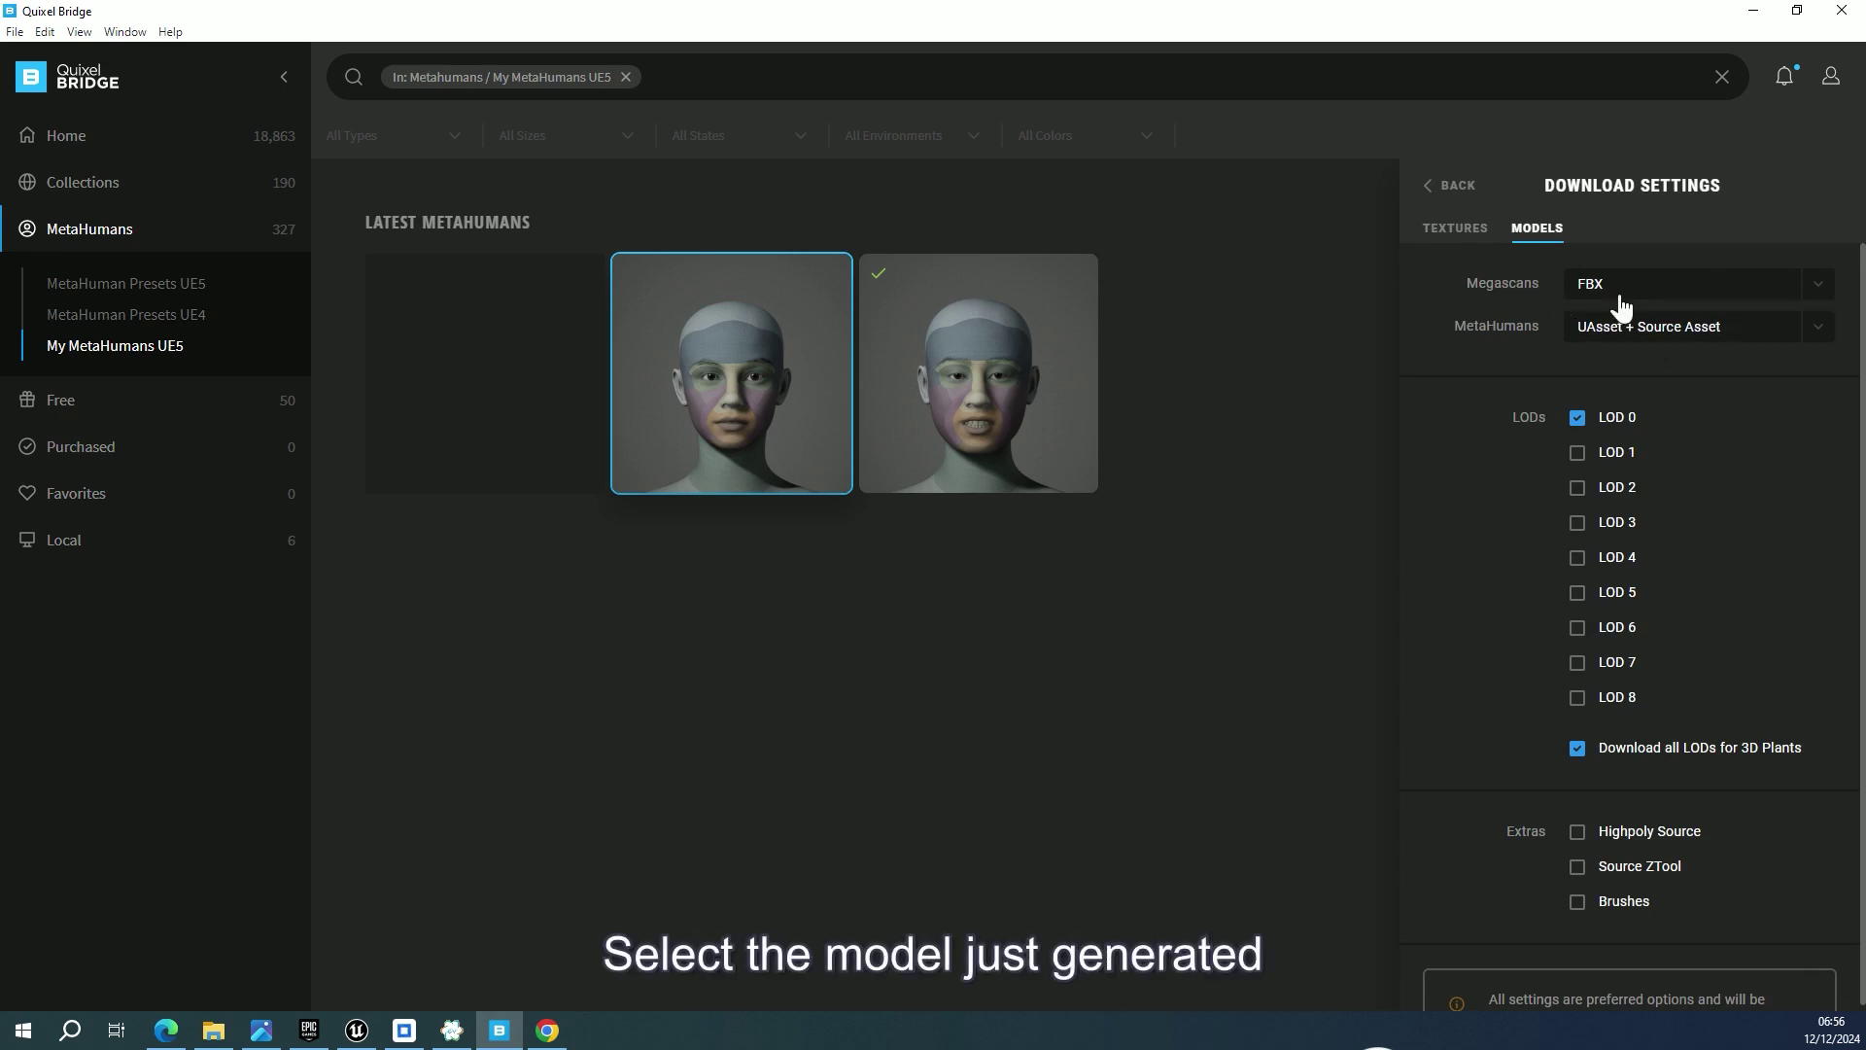
click(833, 278)
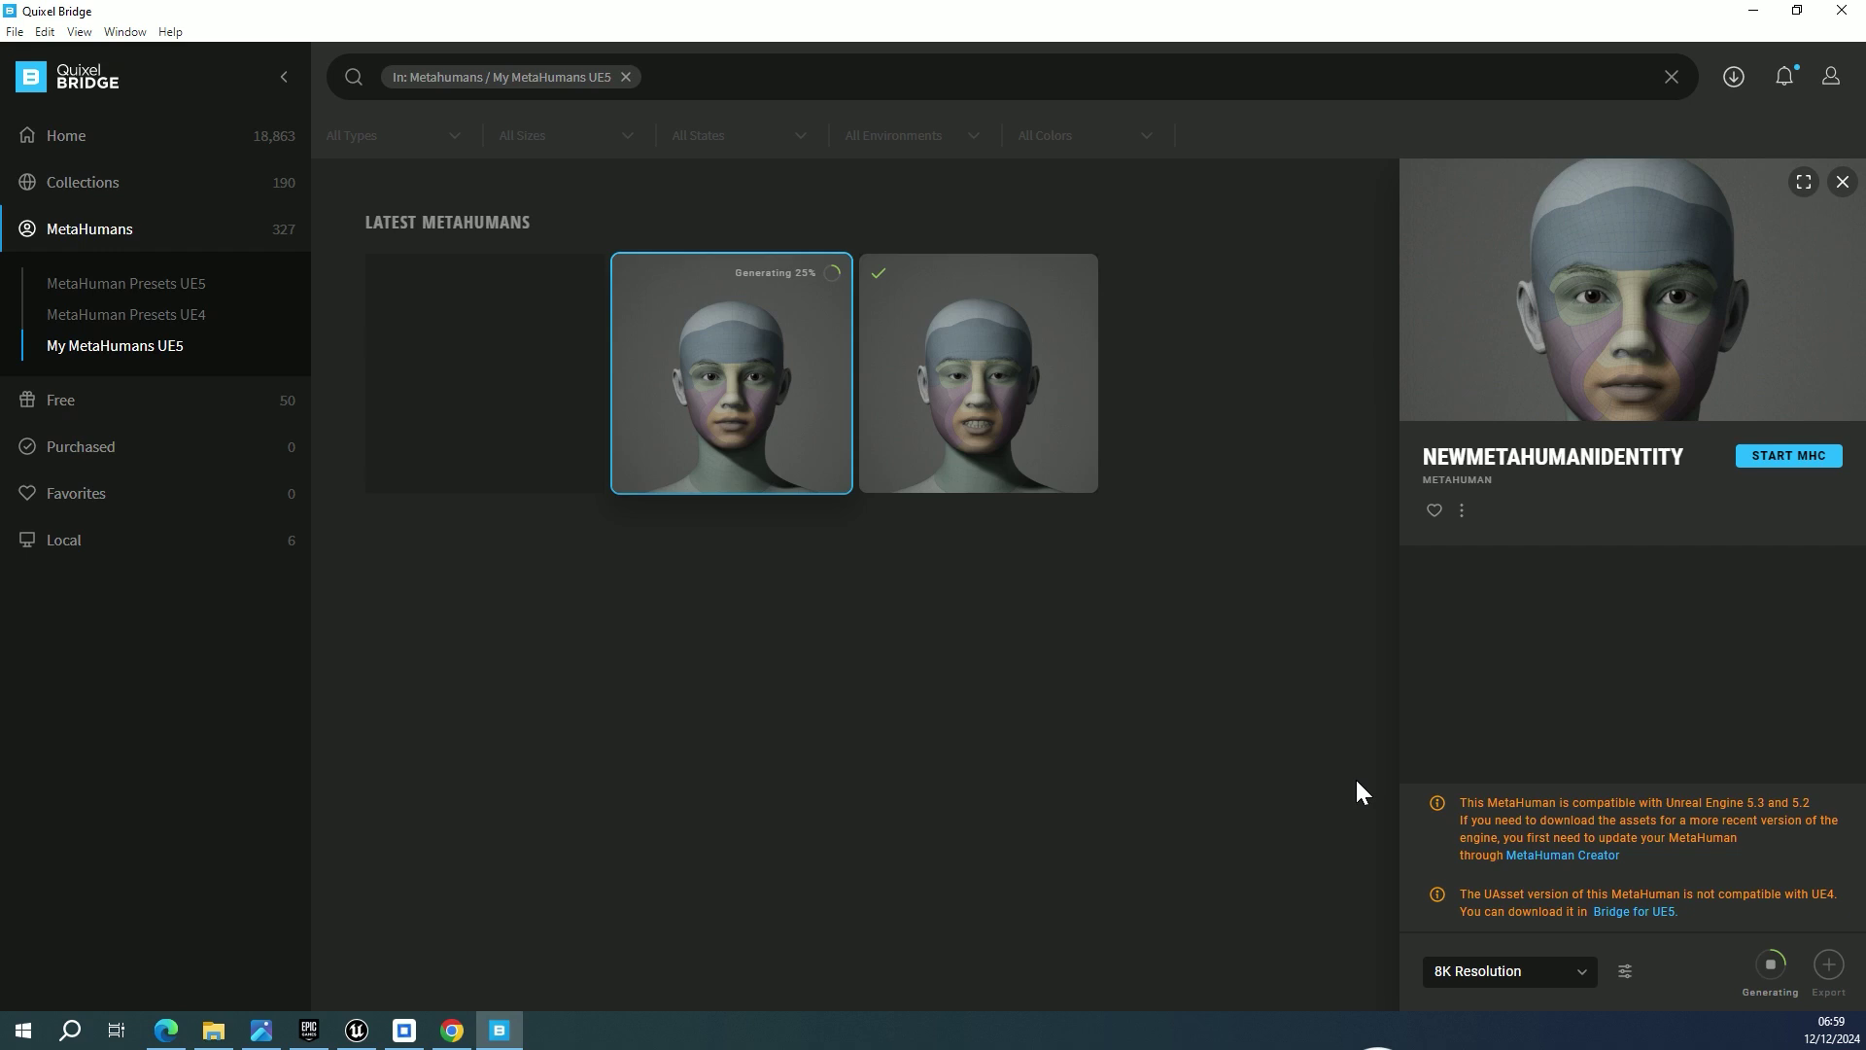
click(1730, 82)
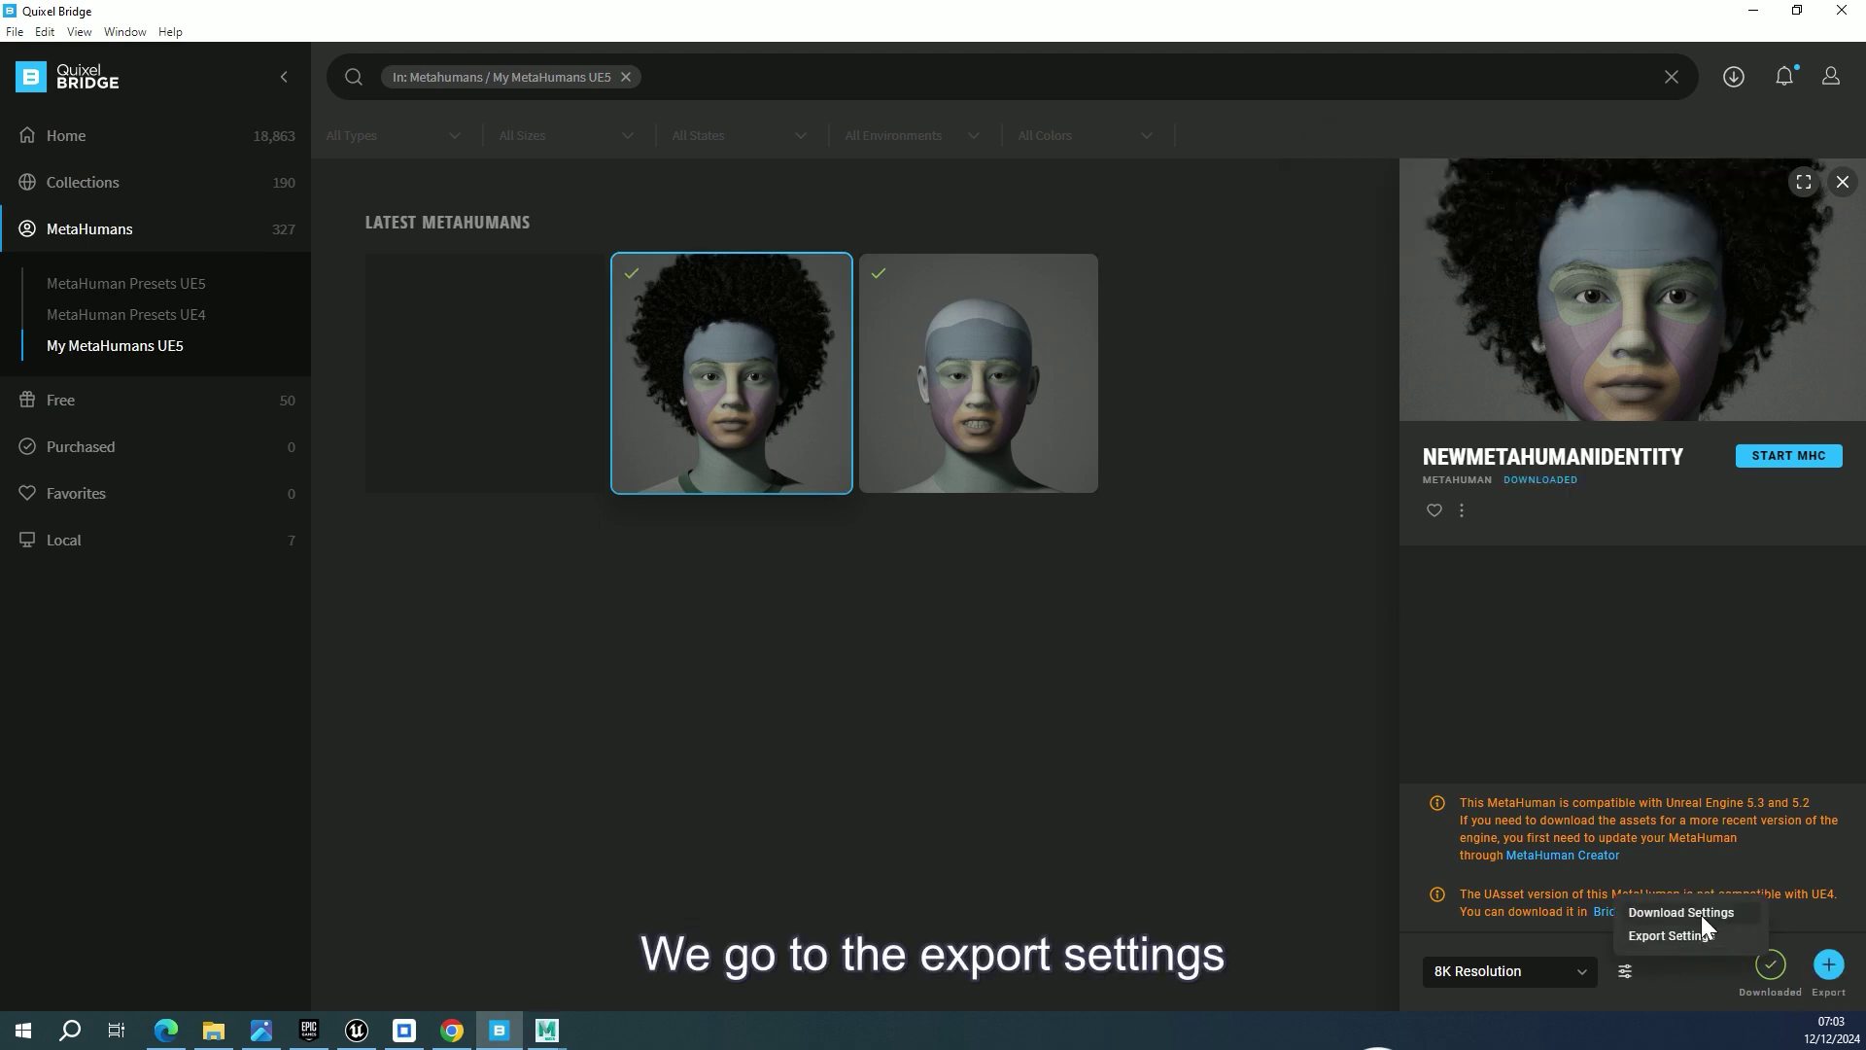
Review the supported export targets in the export settings, keeping Maya as the target
click(1703, 935)
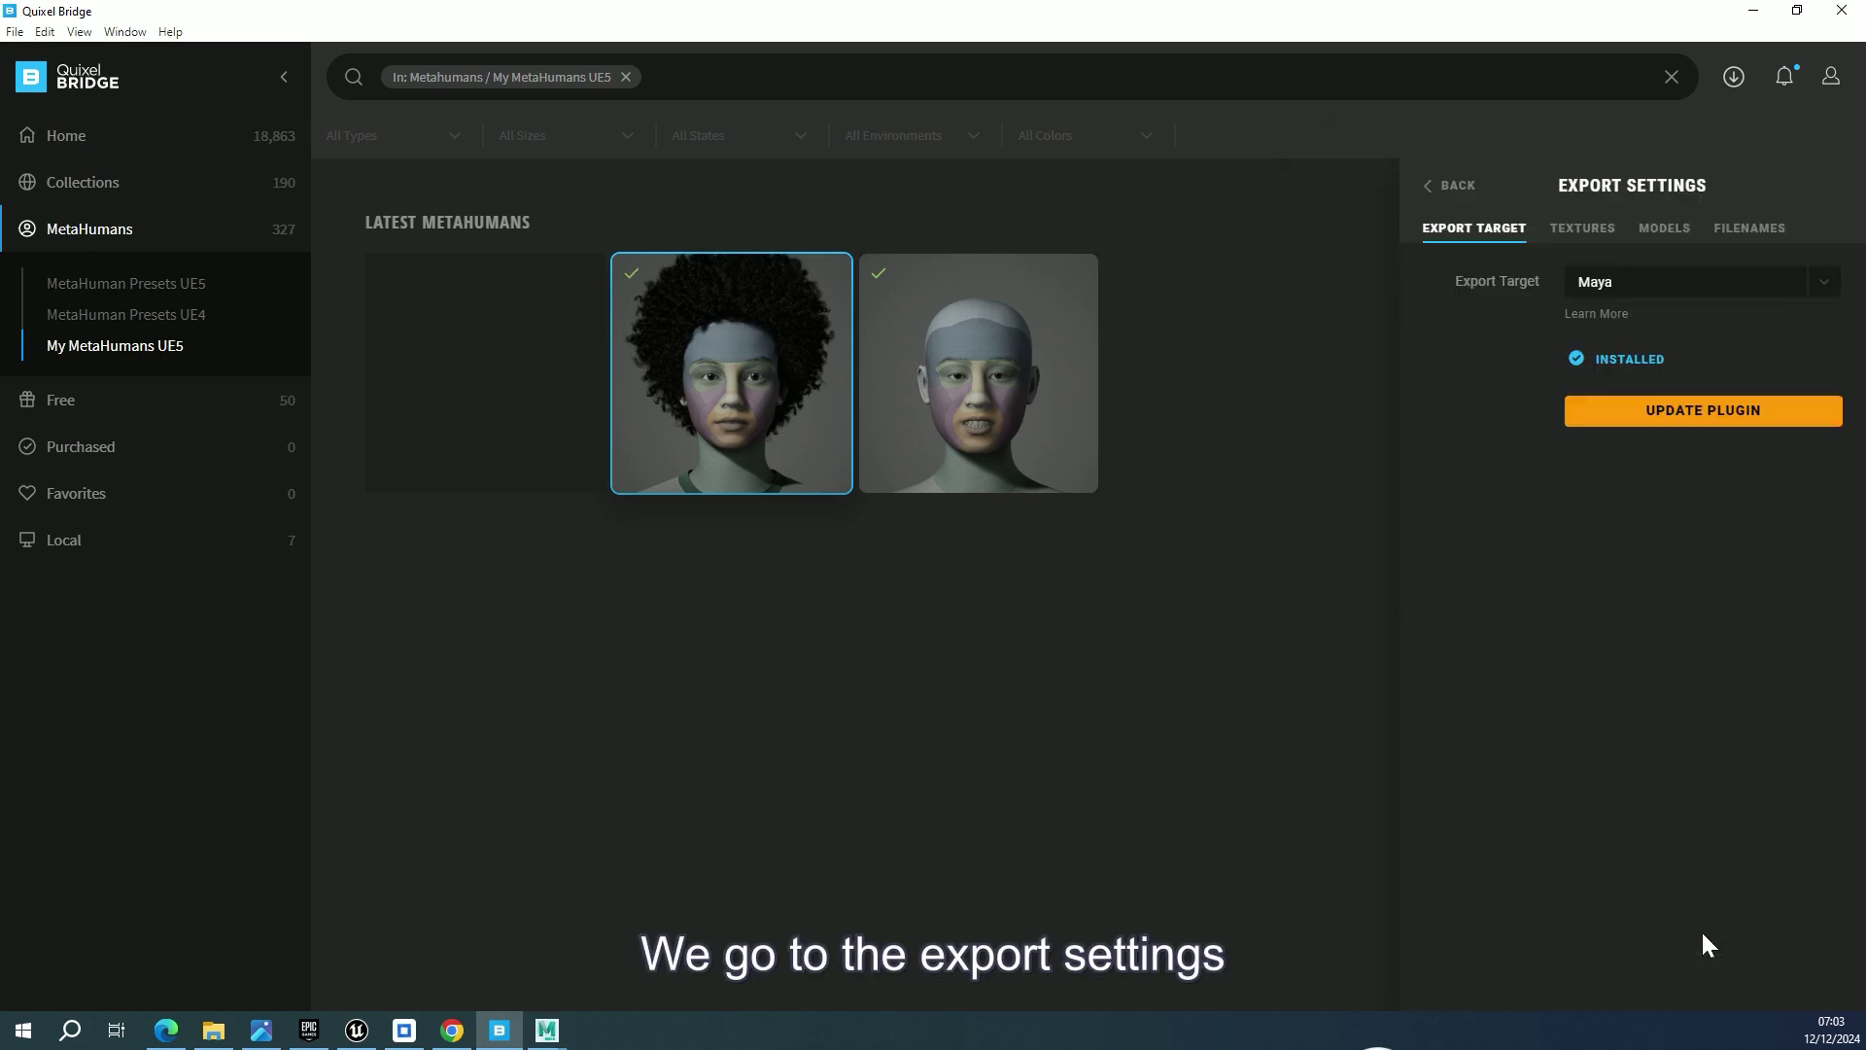
click(1813, 287)
scroll(1709, 423, down, 3)
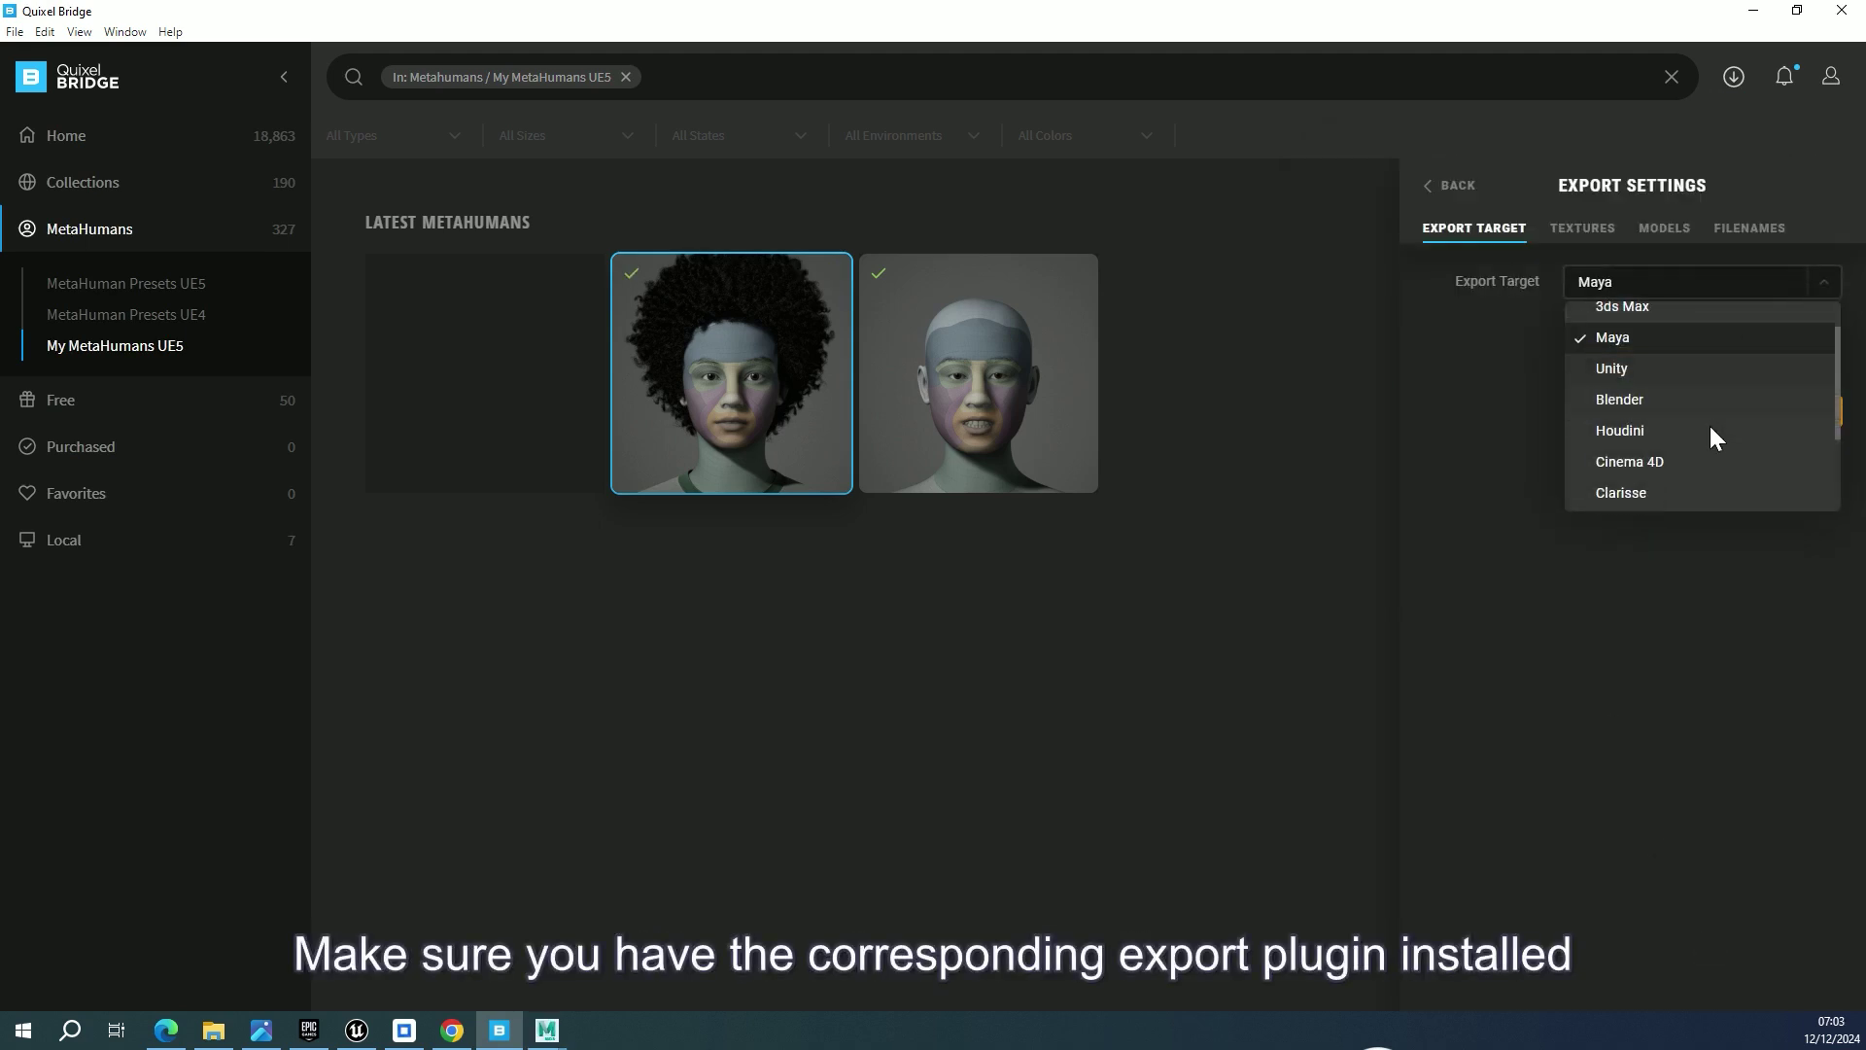
scroll(1711, 426, up, 3)
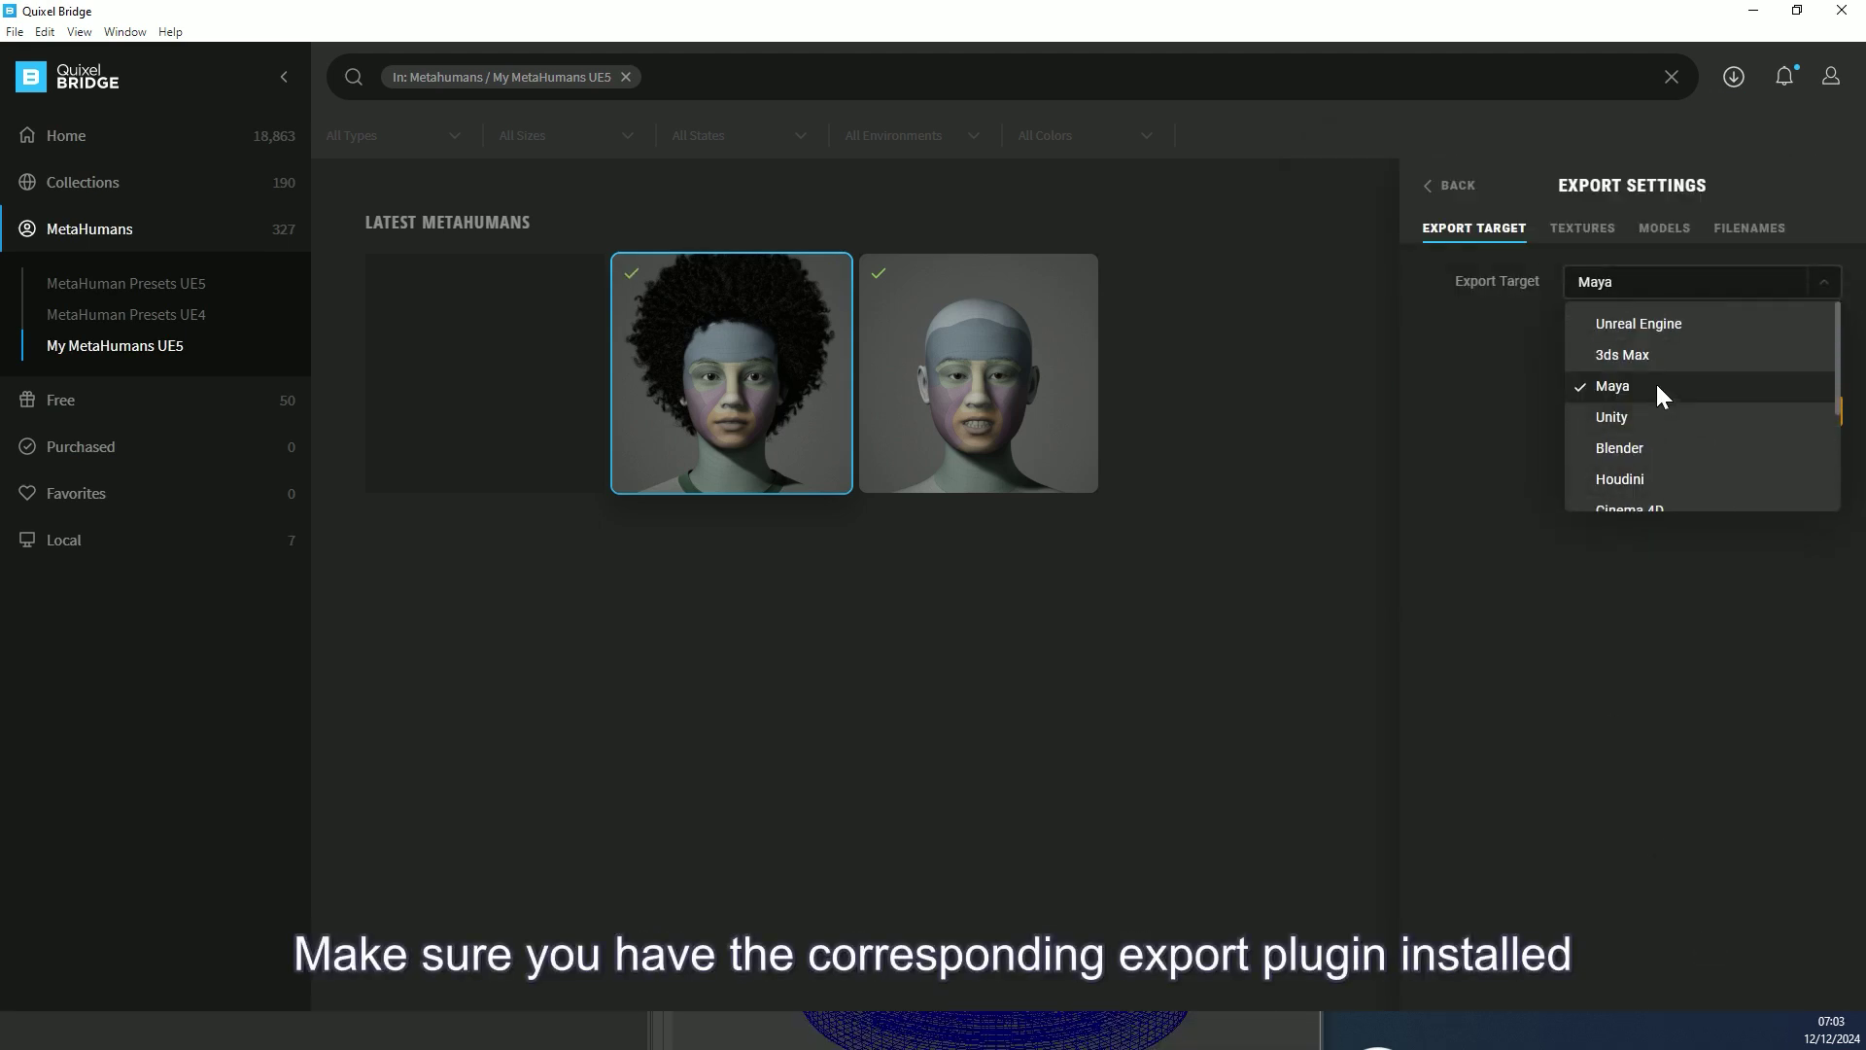
scroll(1654, 382, down, 2)
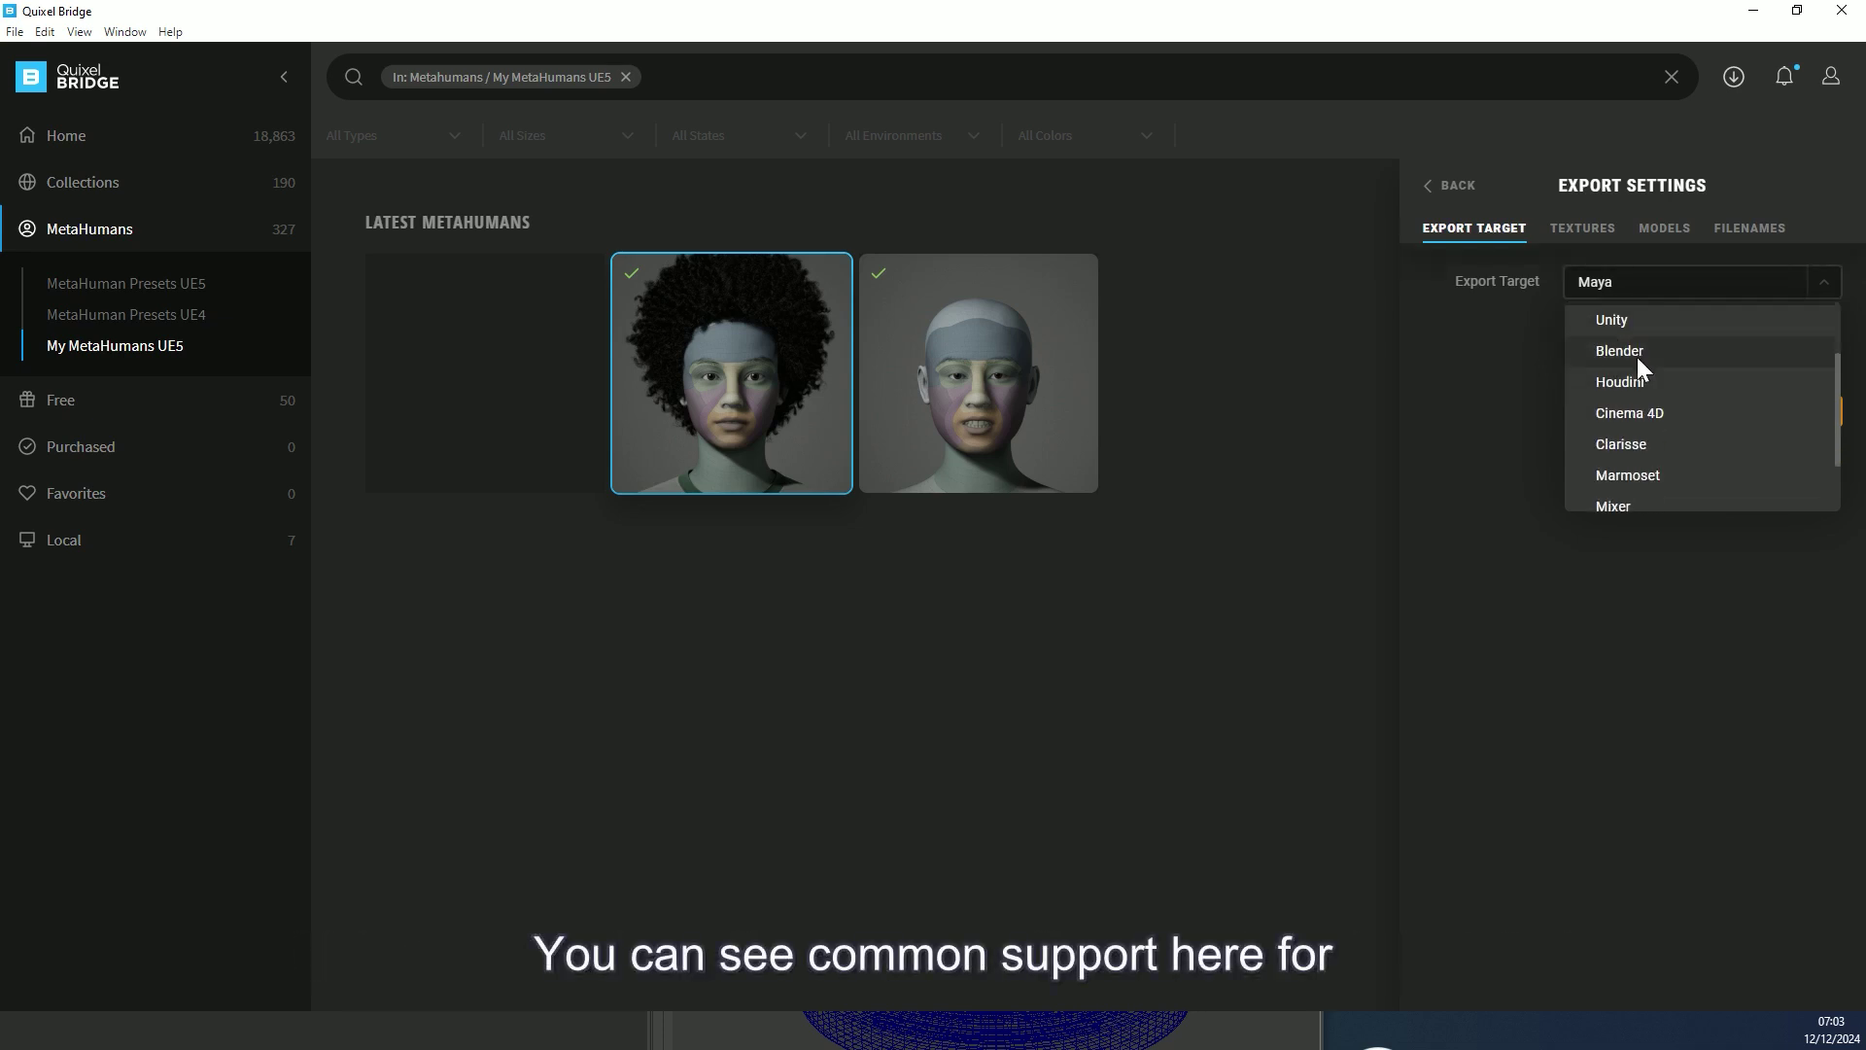
scroll(1643, 350, up, 3)
scroll(1658, 340, down, 5)
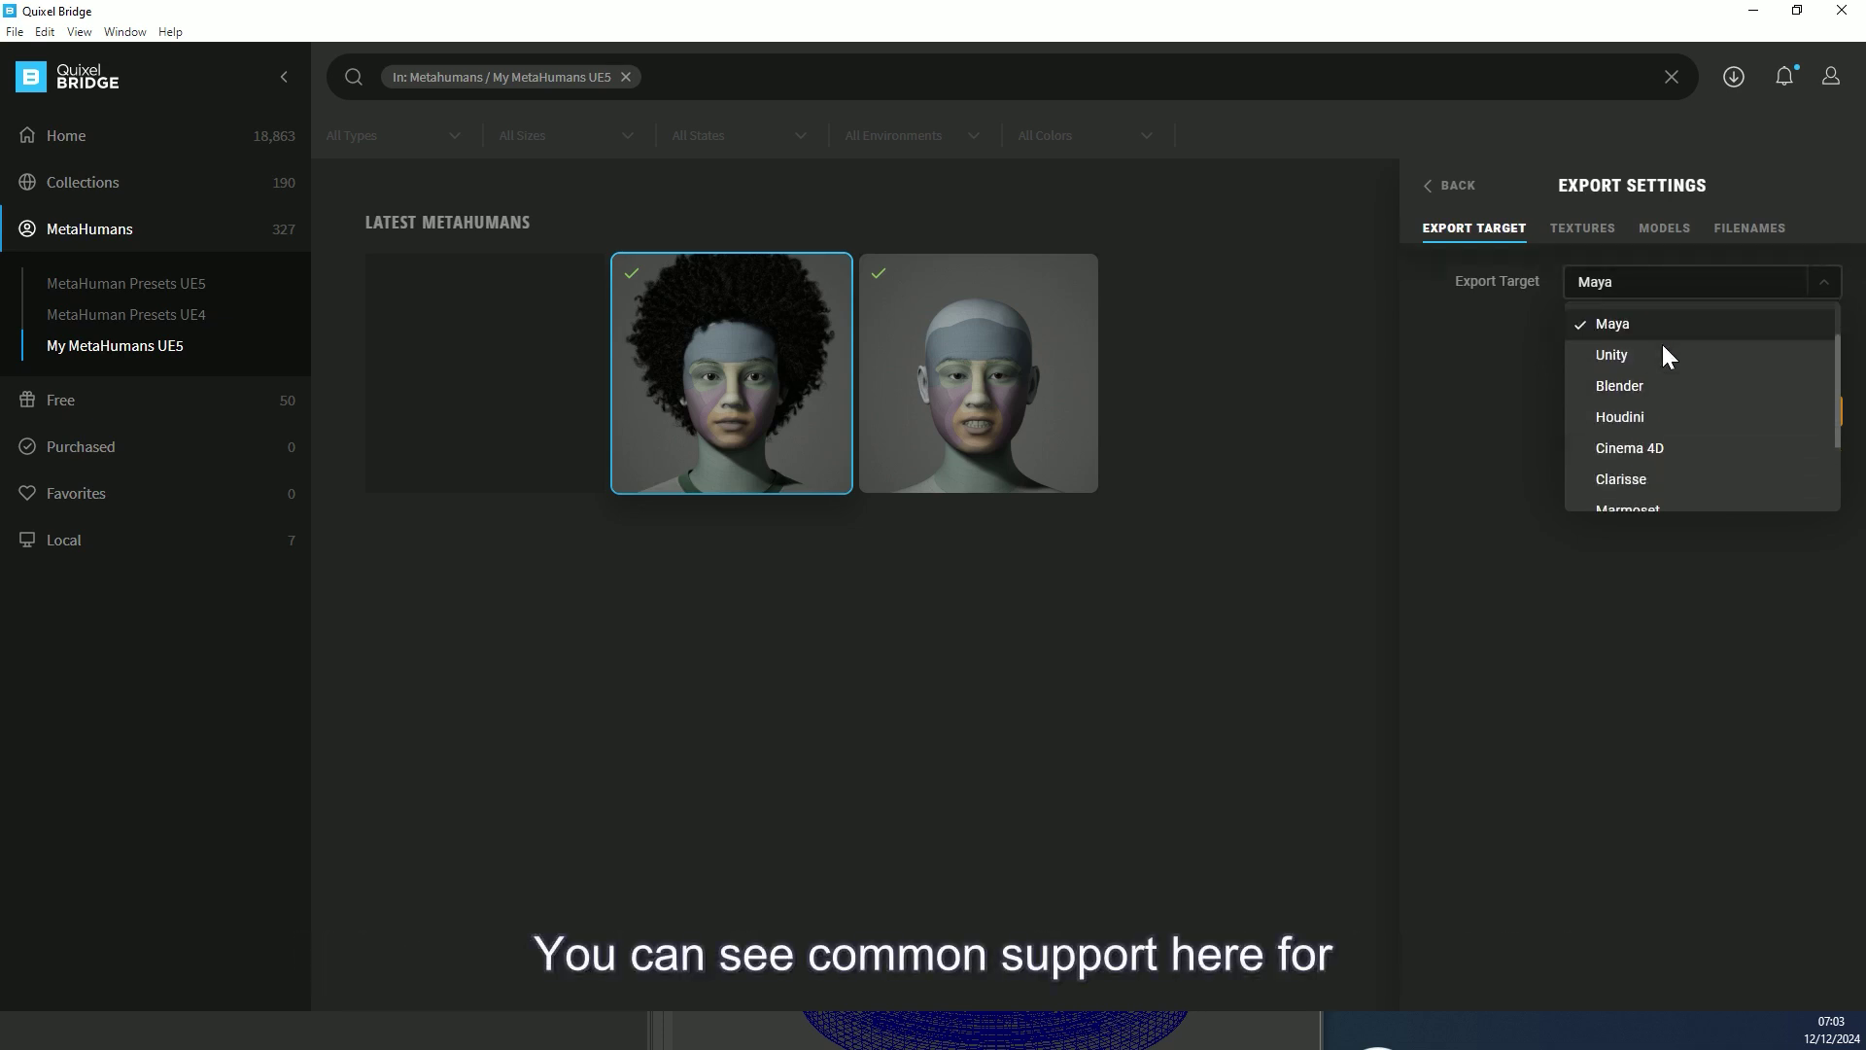
click(1631, 744)
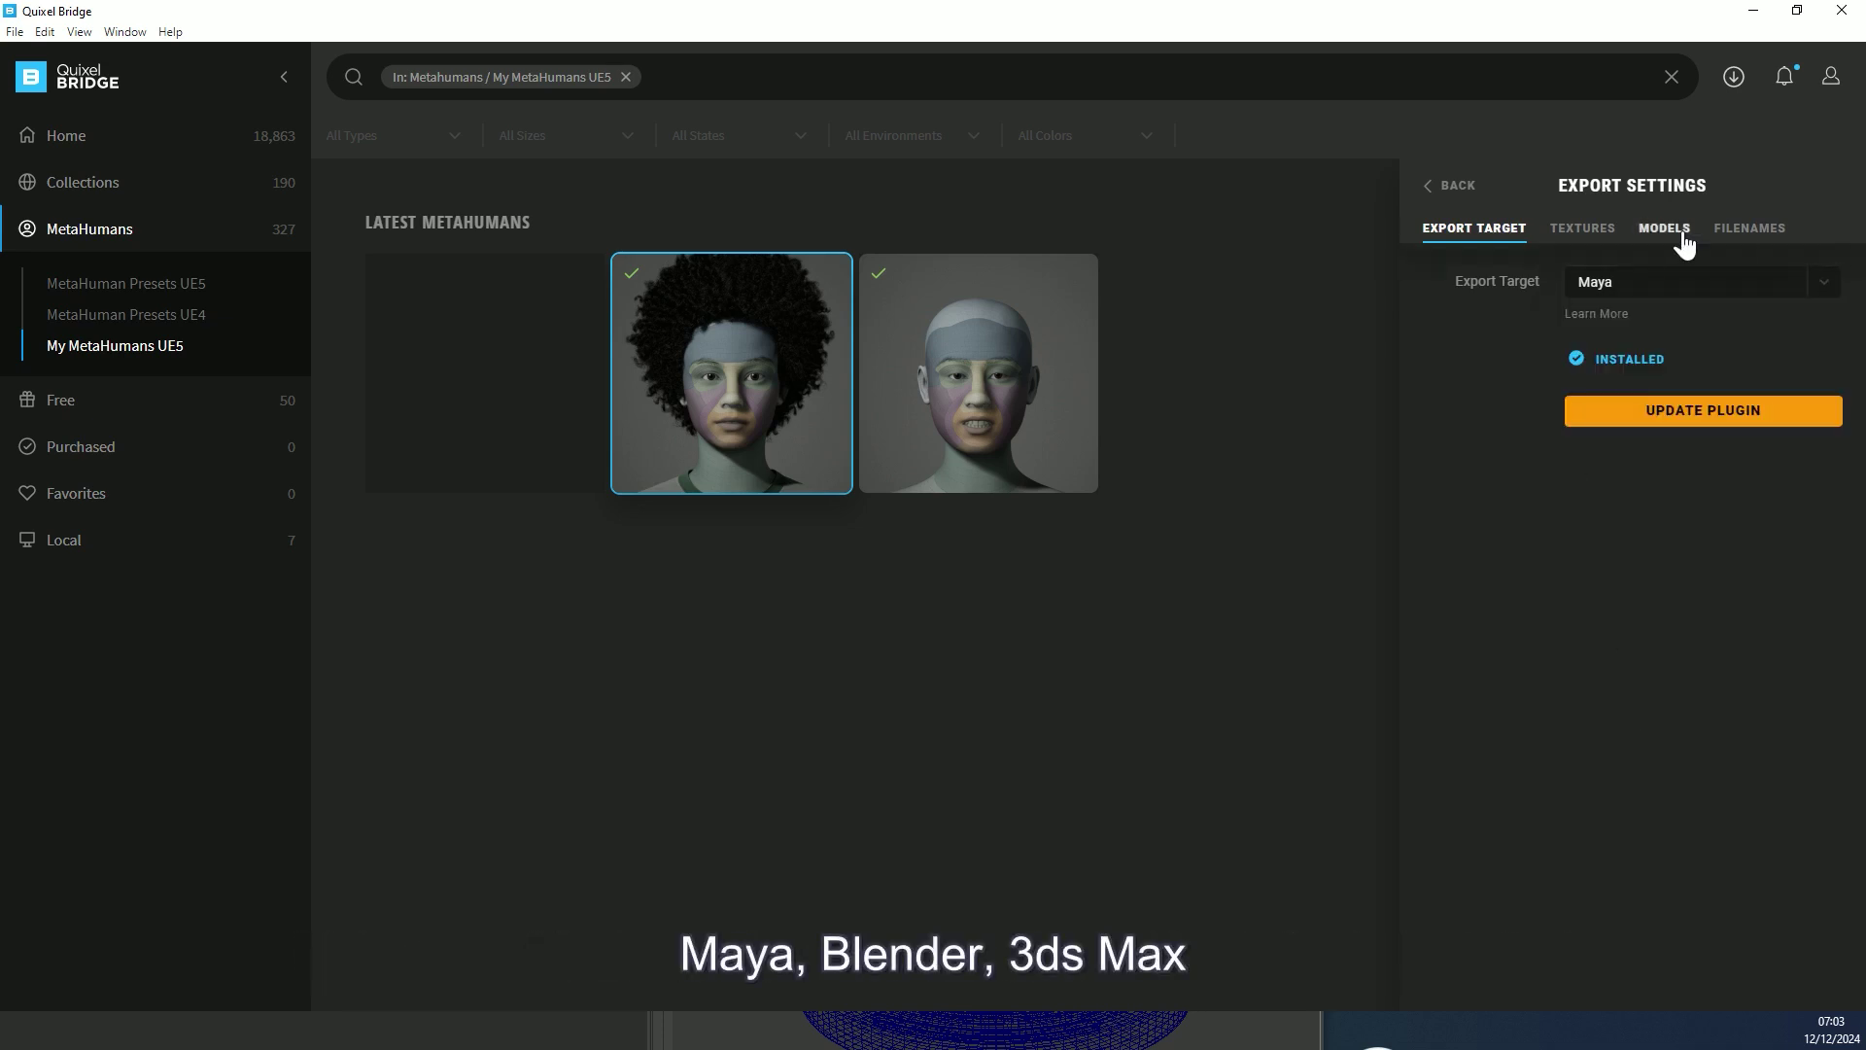
click(1568, 234)
click(1453, 233)
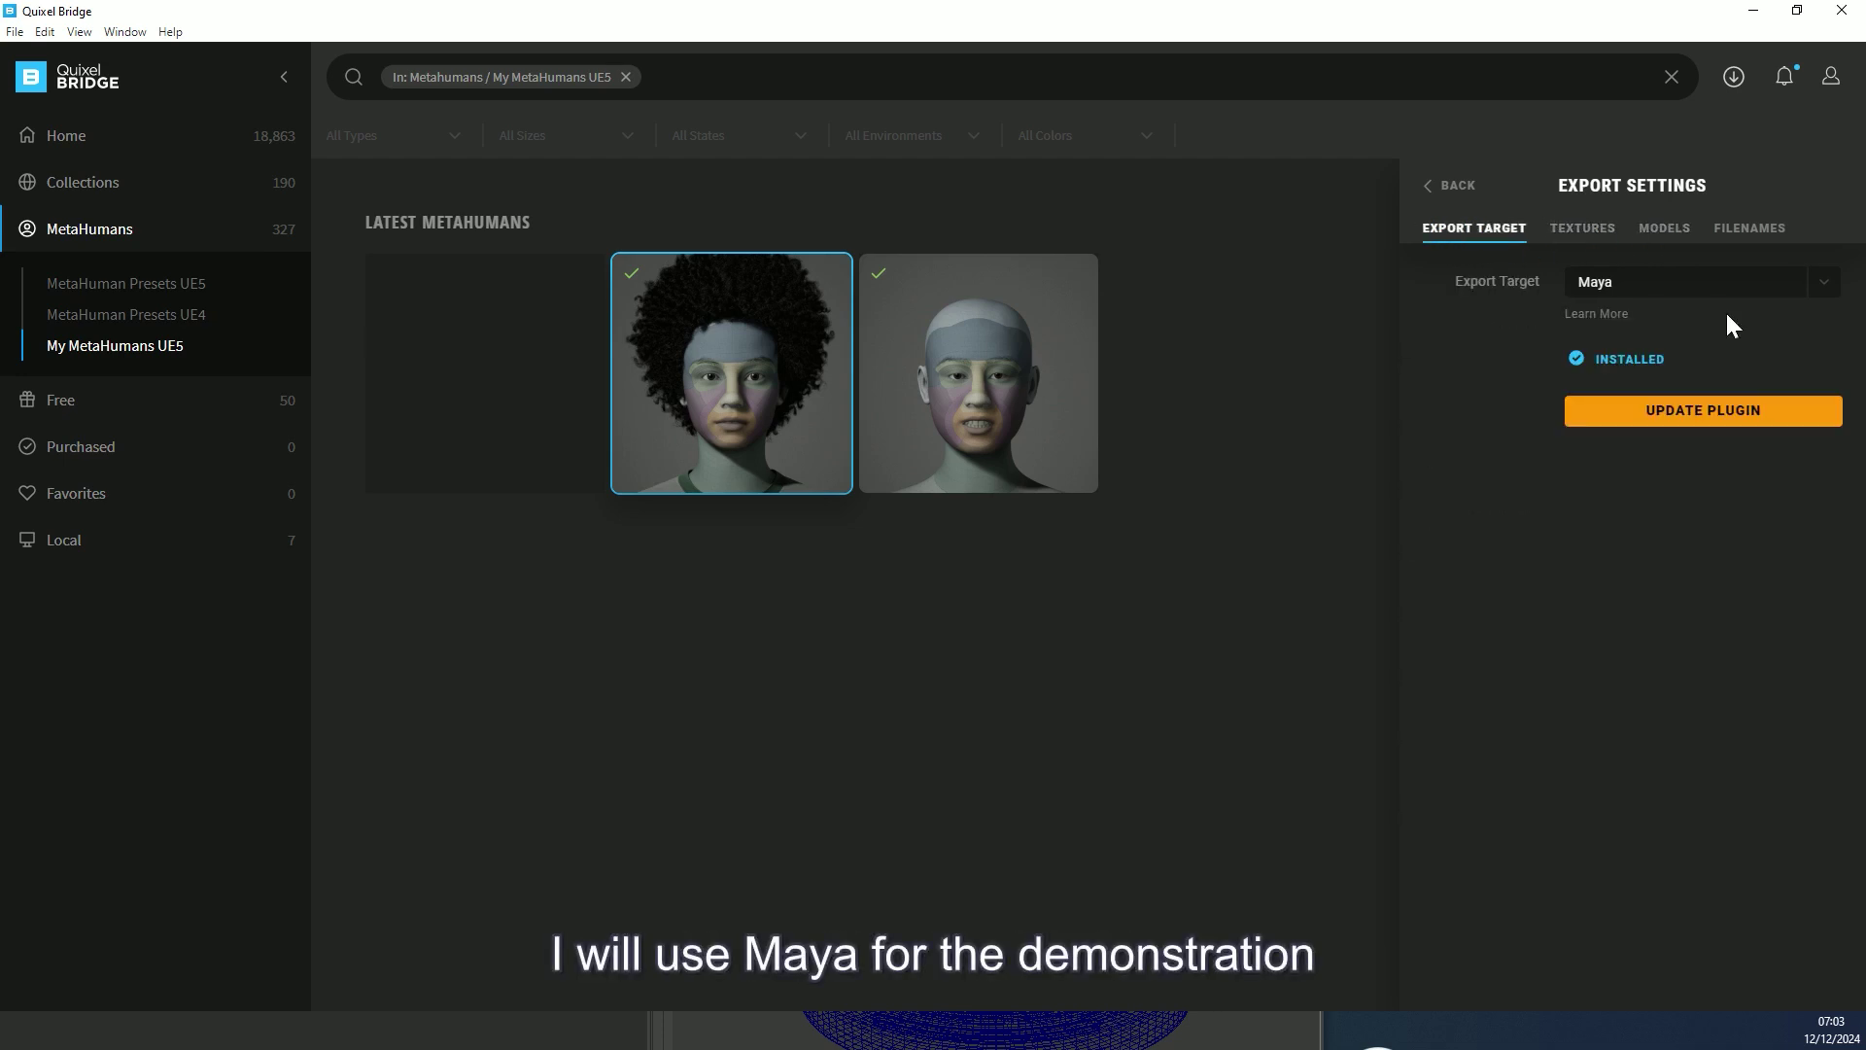
click(1740, 283)
click(1666, 662)
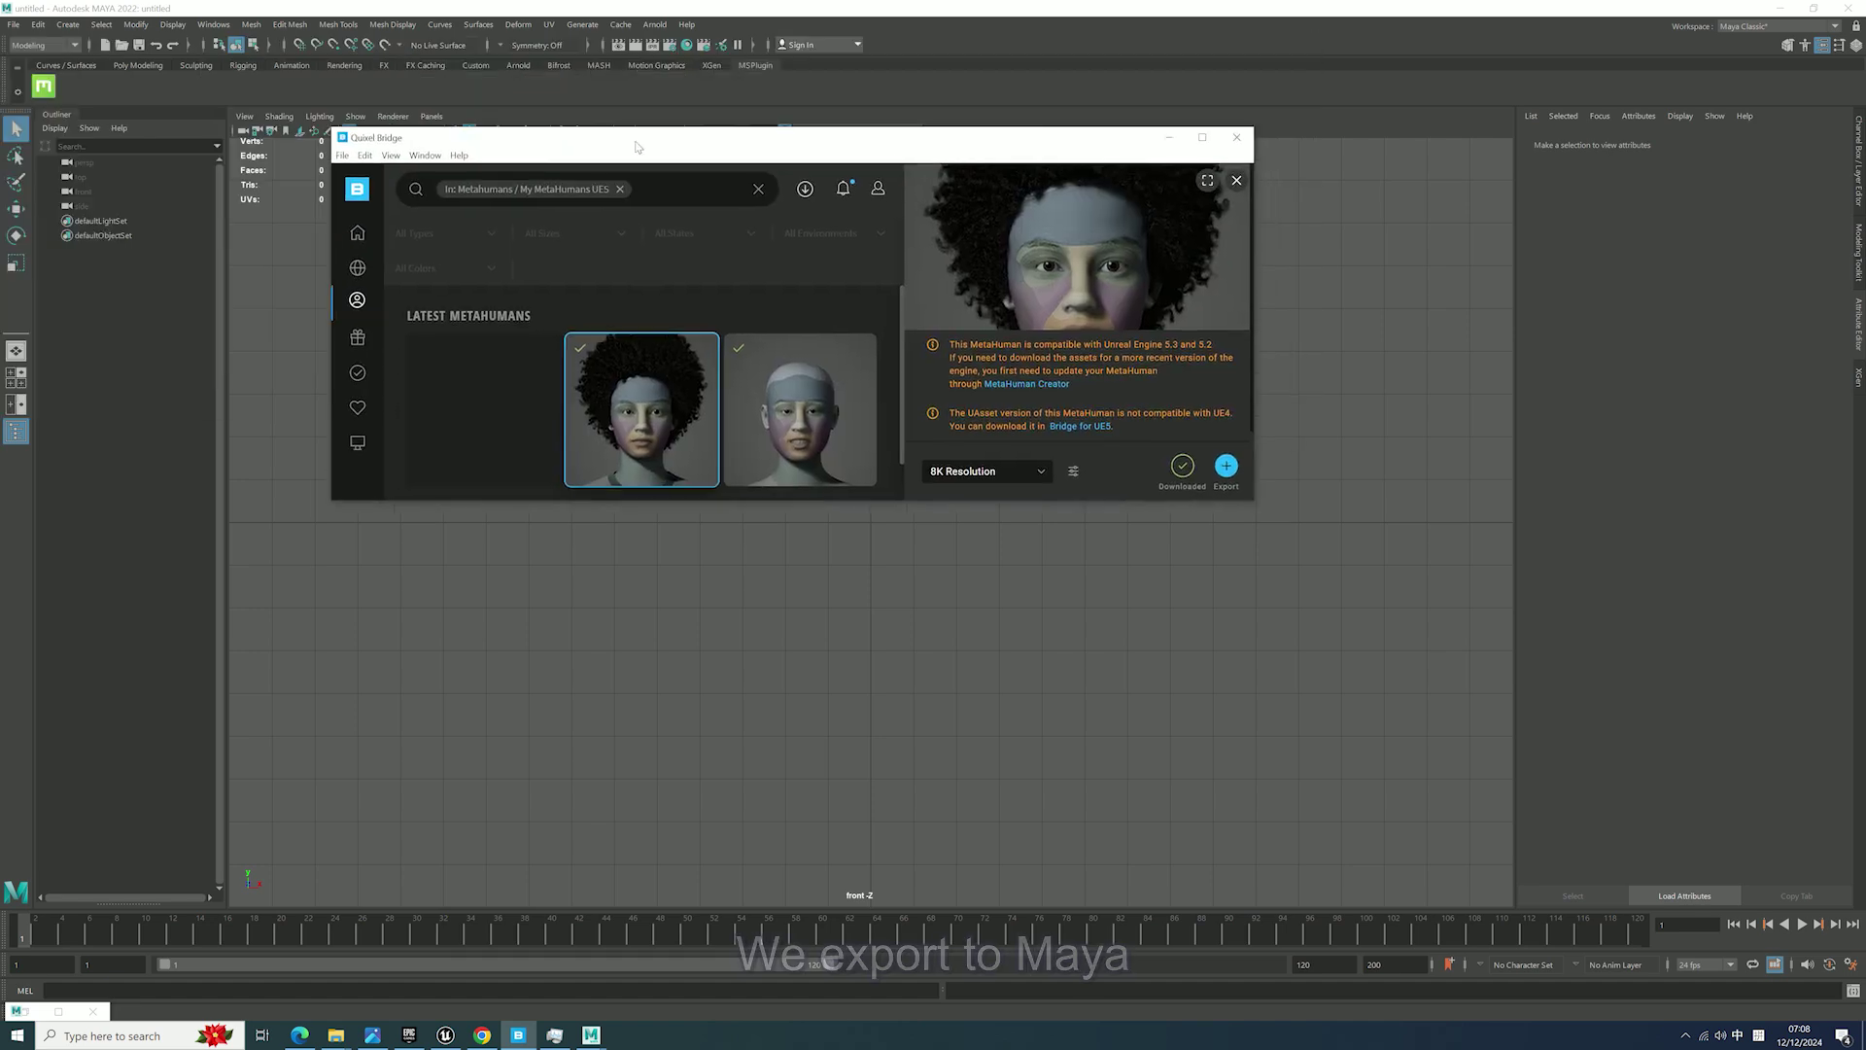
Export NewMetaHumanIdentity to Maya and accept importing the MetaHuman character there
click(1202, 139)
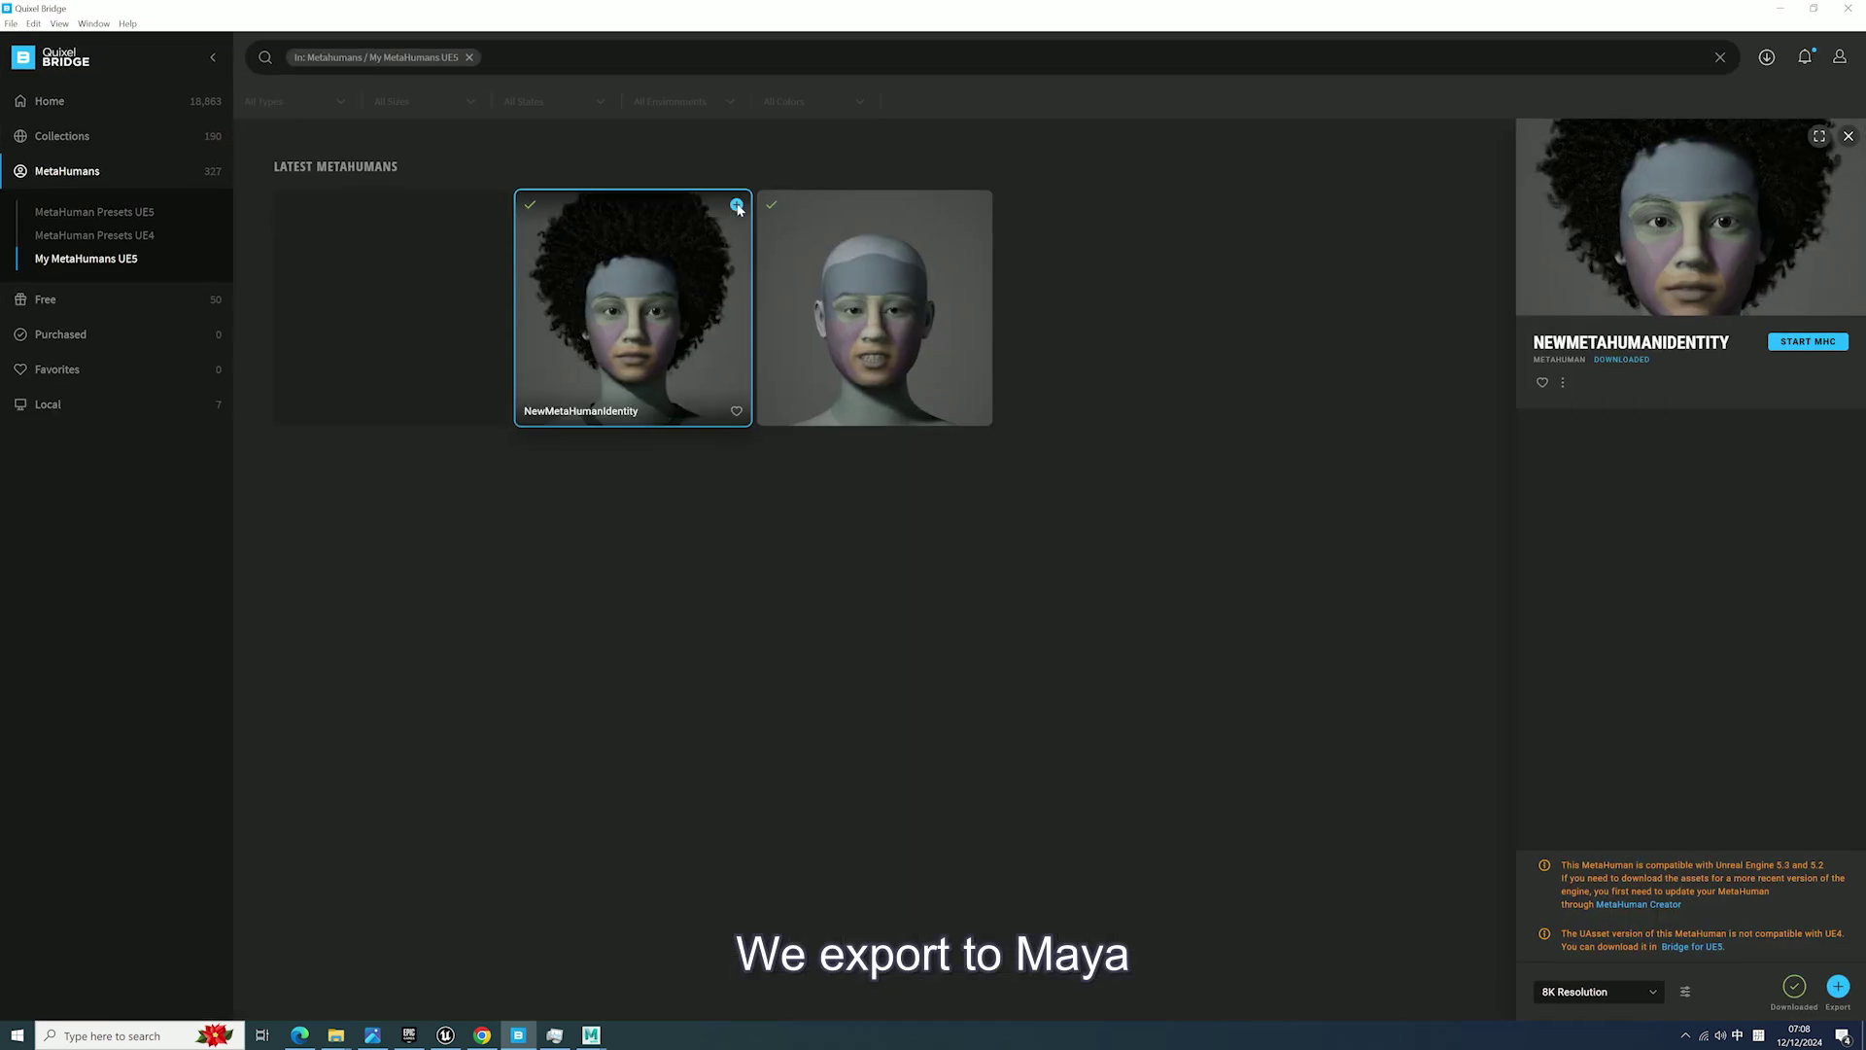
click(737, 205)
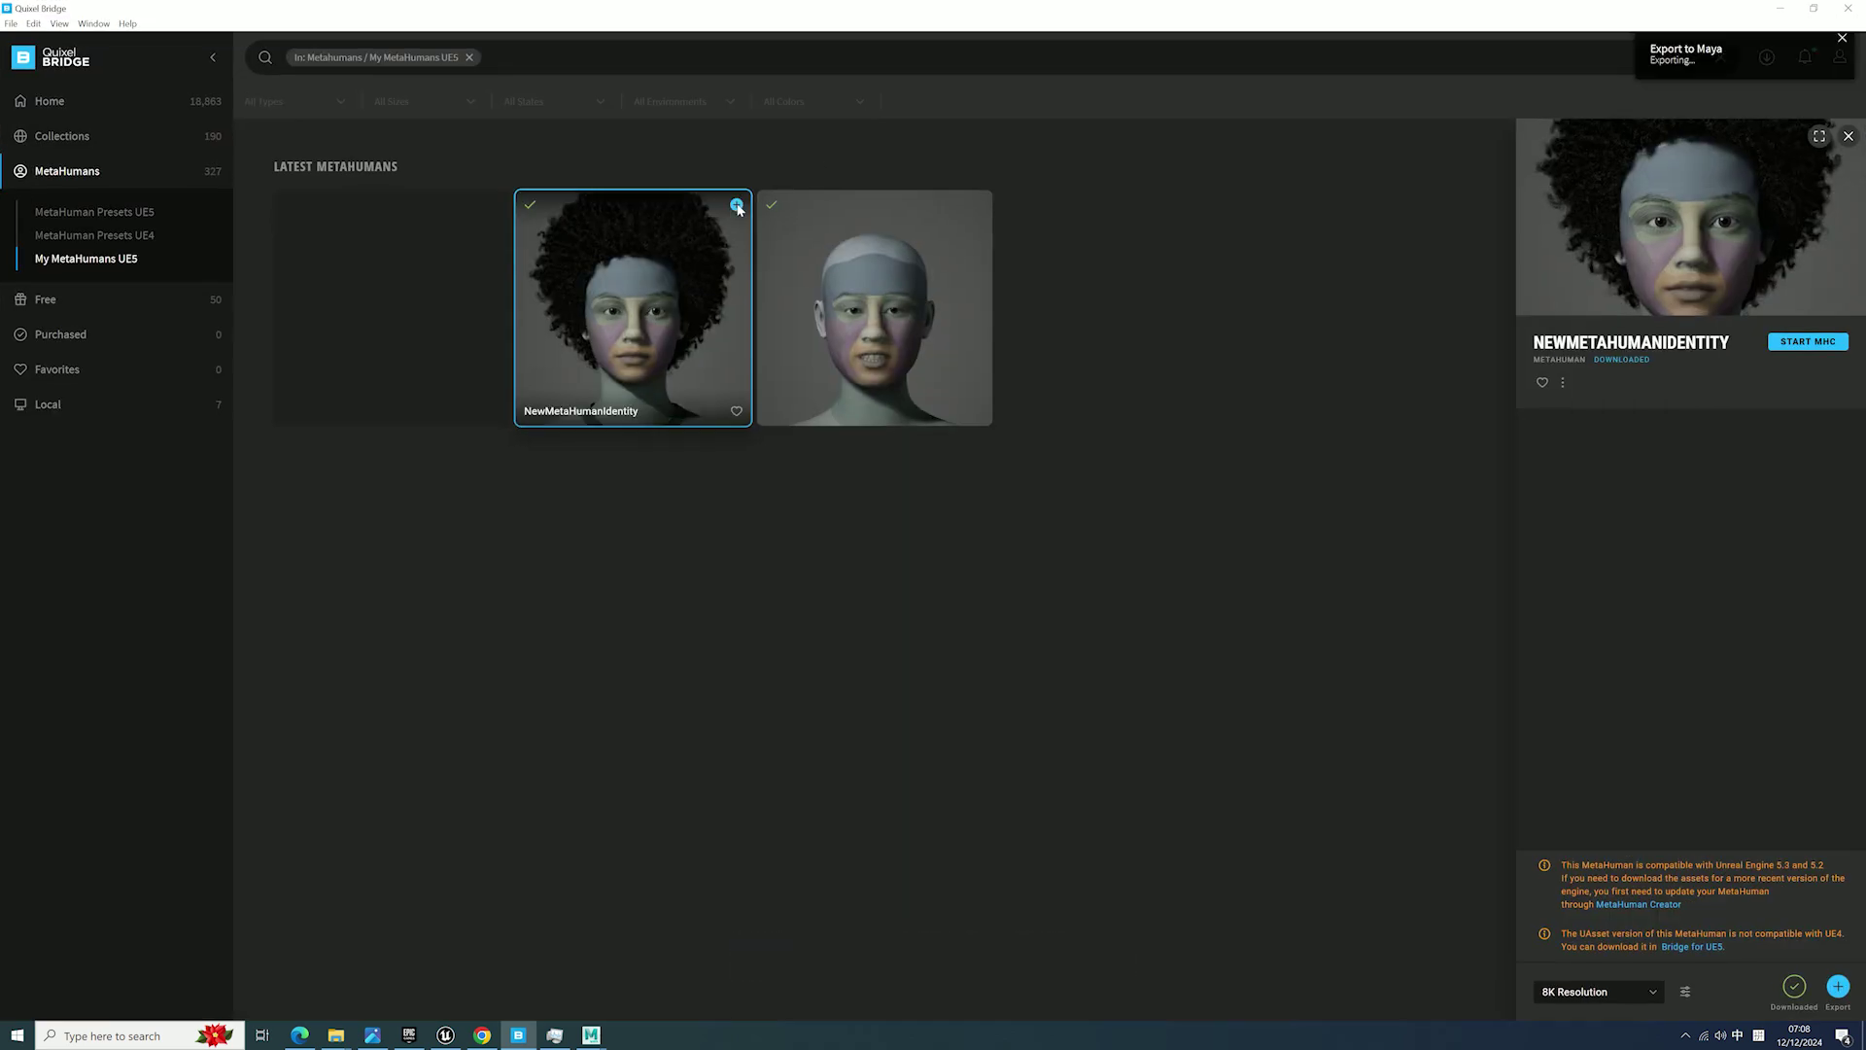
click(1778, 13)
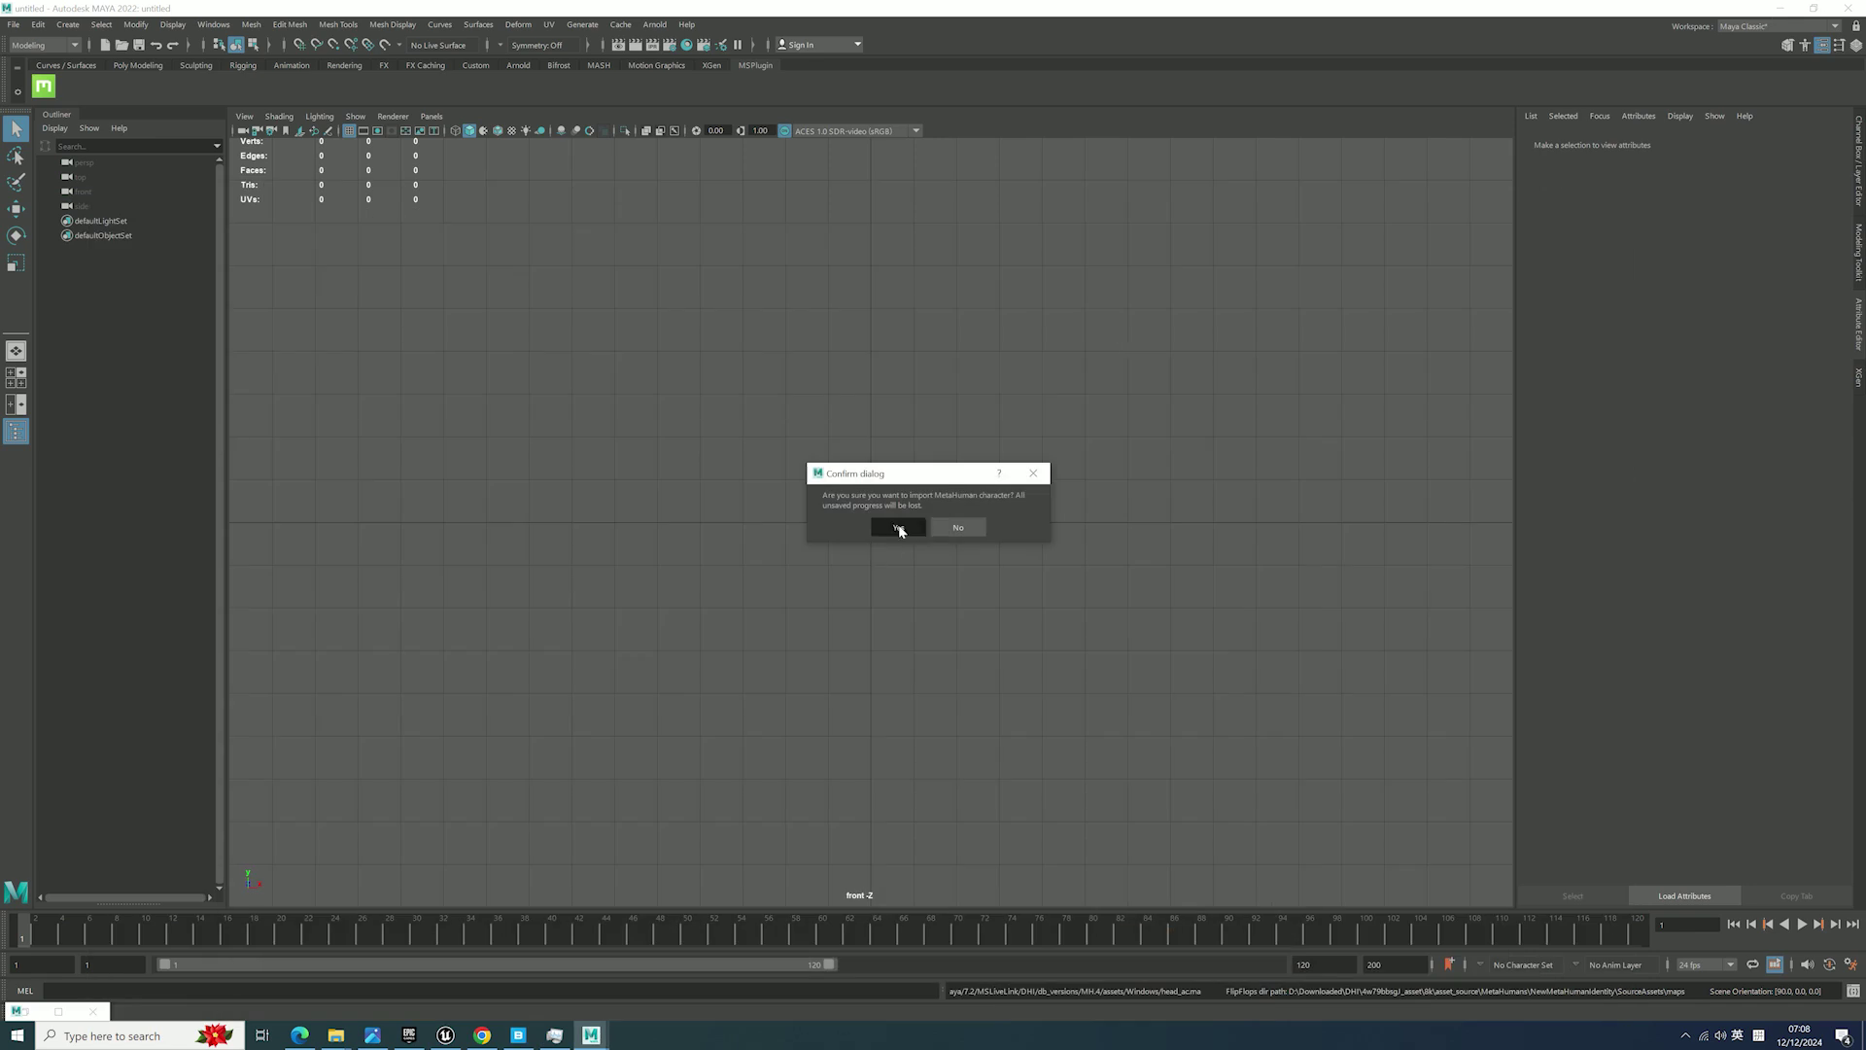
click(898, 528)
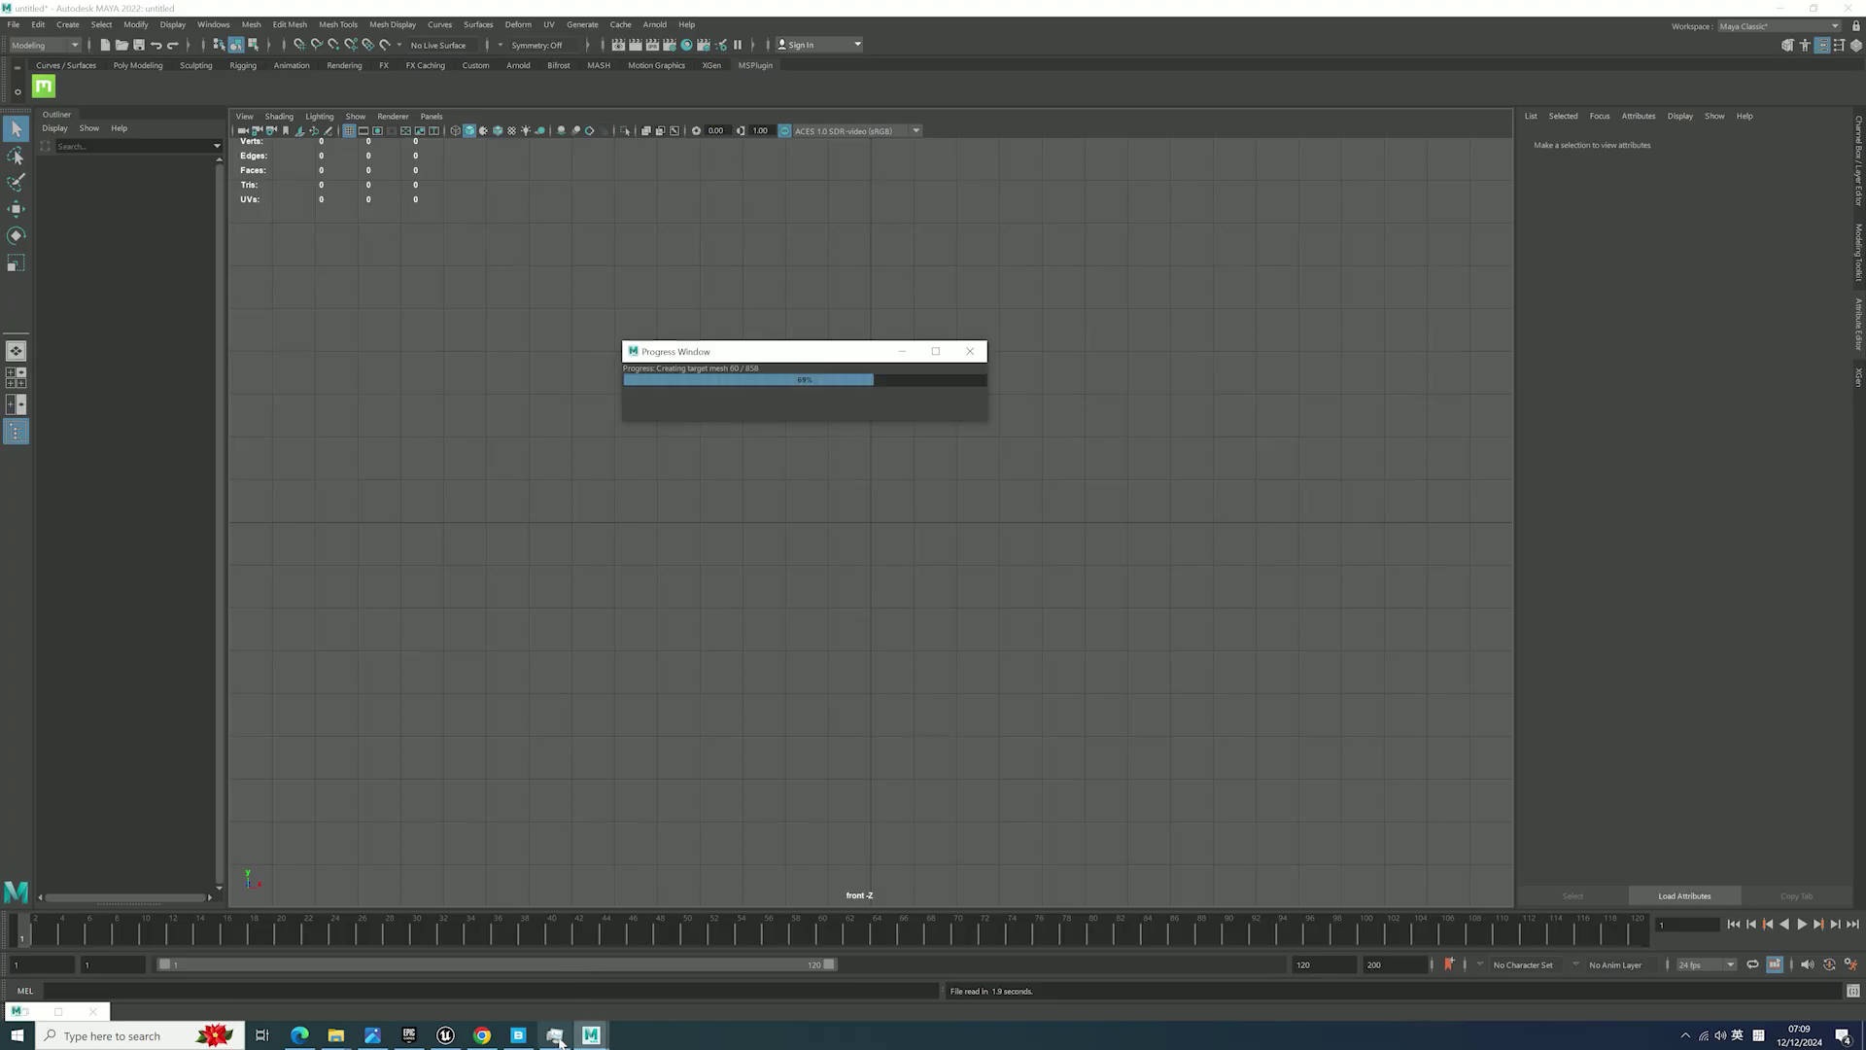
click(518, 1035)
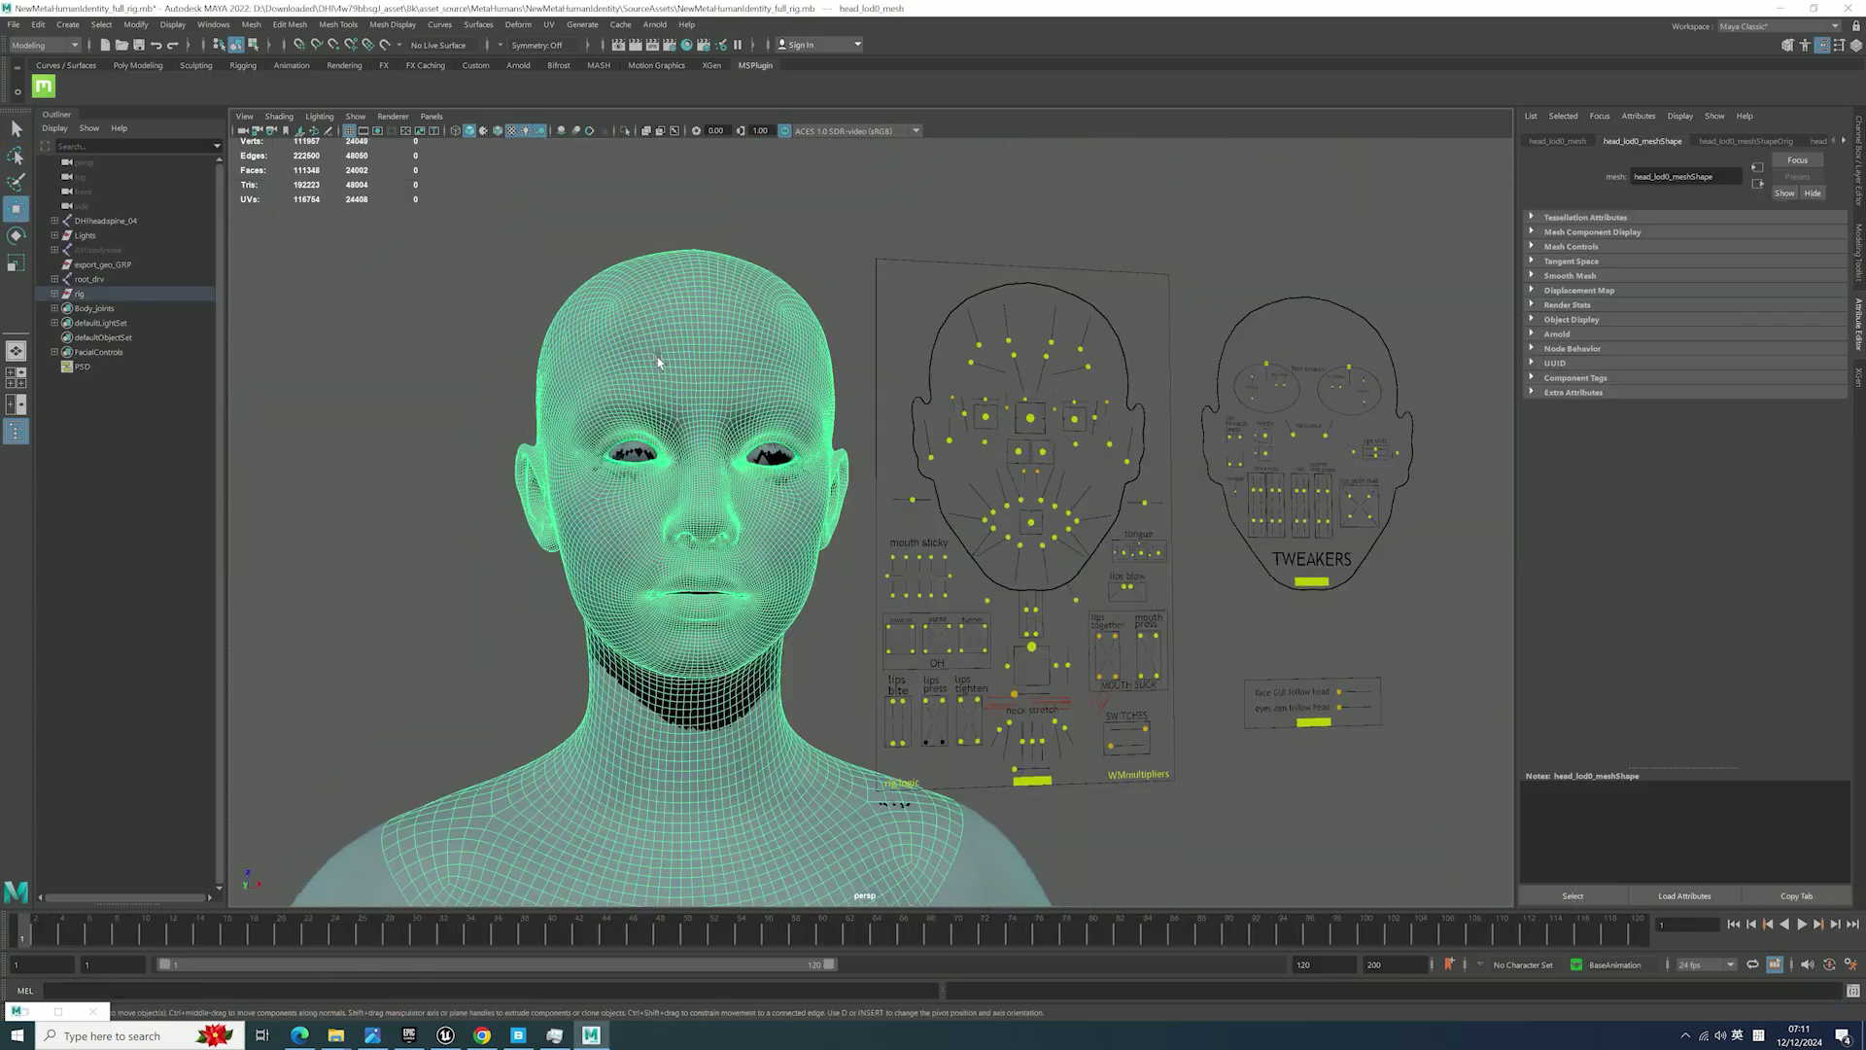
Connect a file texture to the Color of the head's Lambert material and load headColor.png as its image
click(1784, 143)
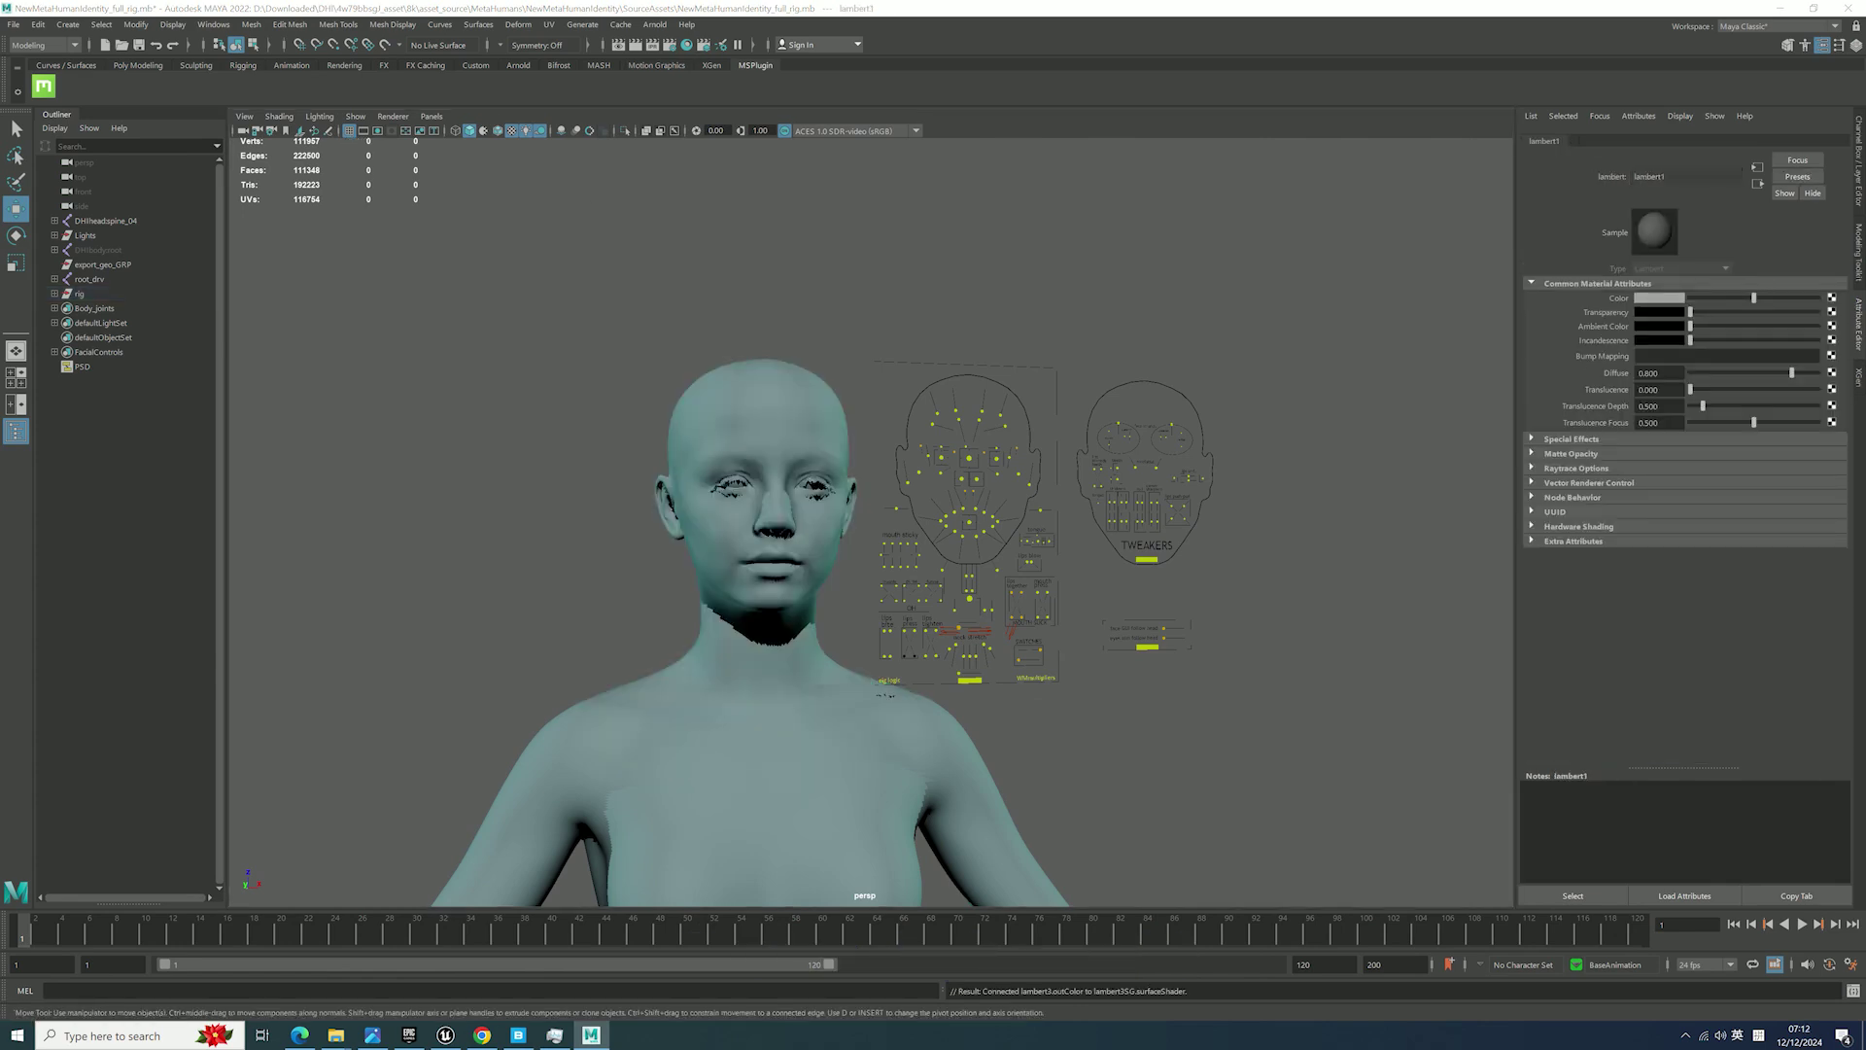
click(1831, 297)
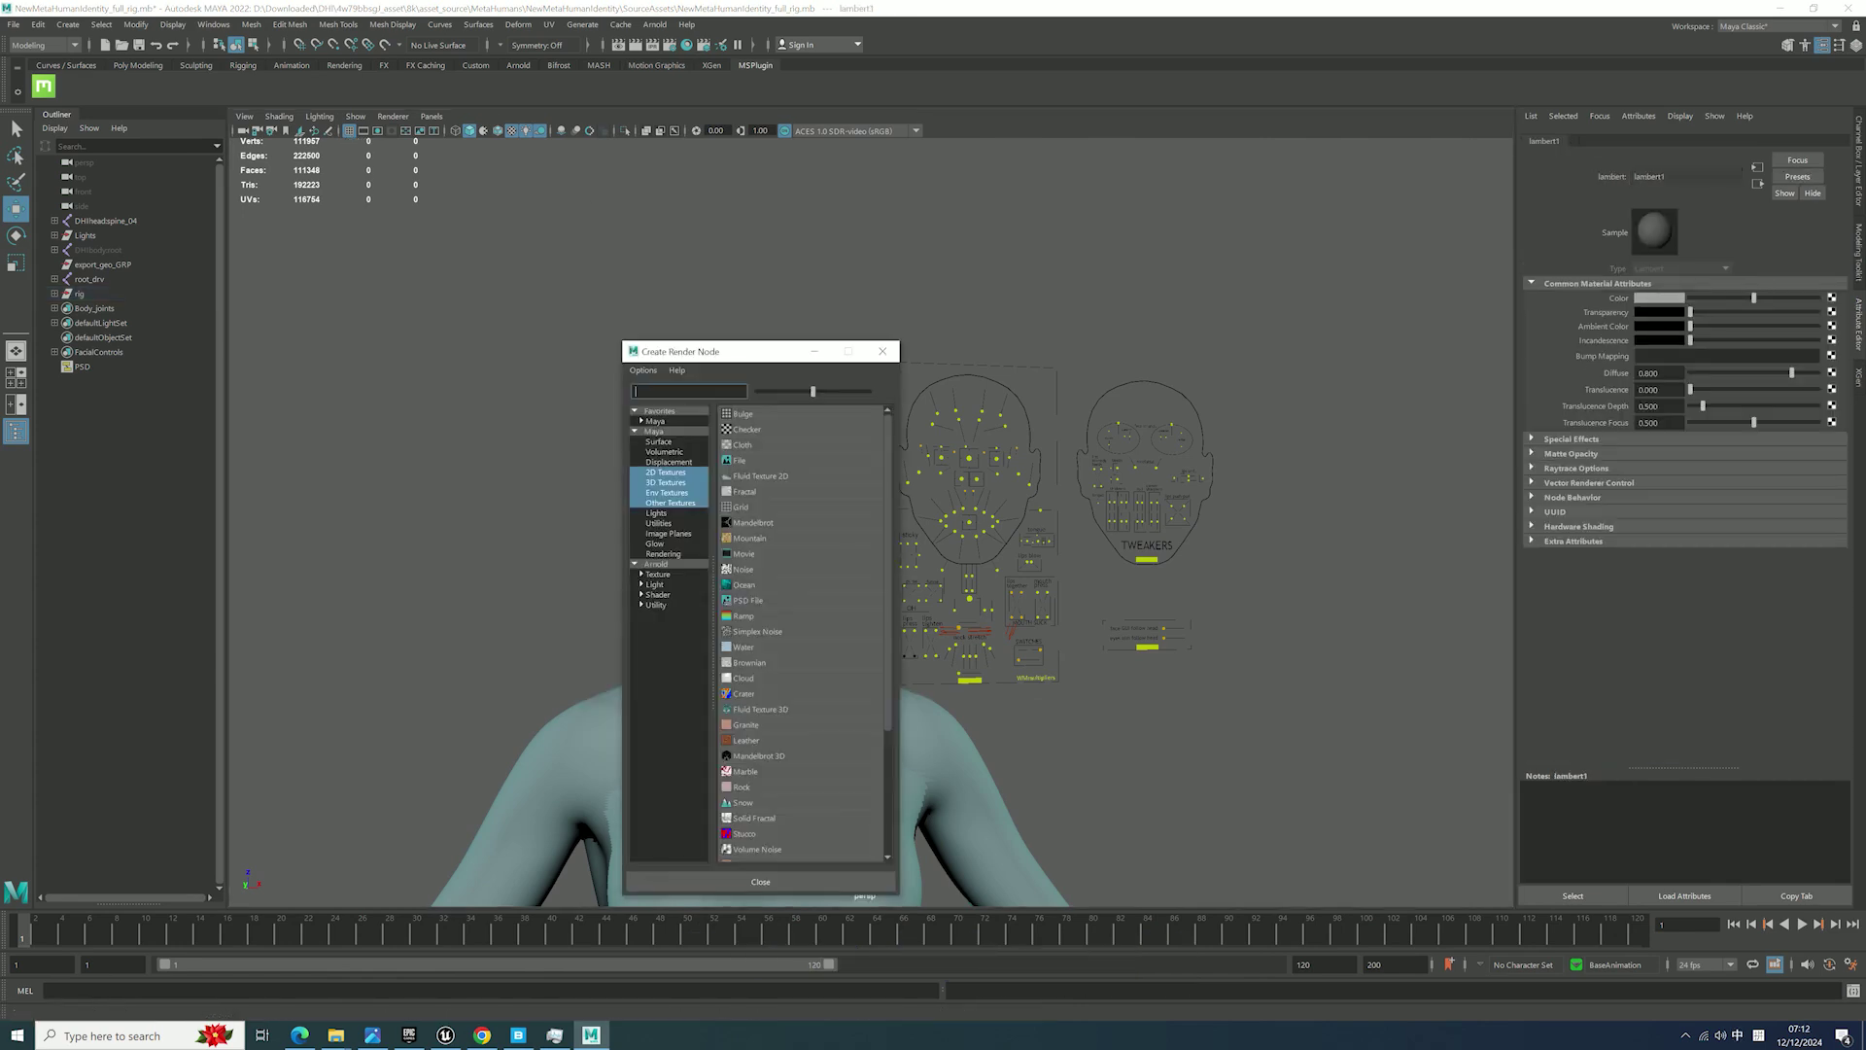
click(742, 474)
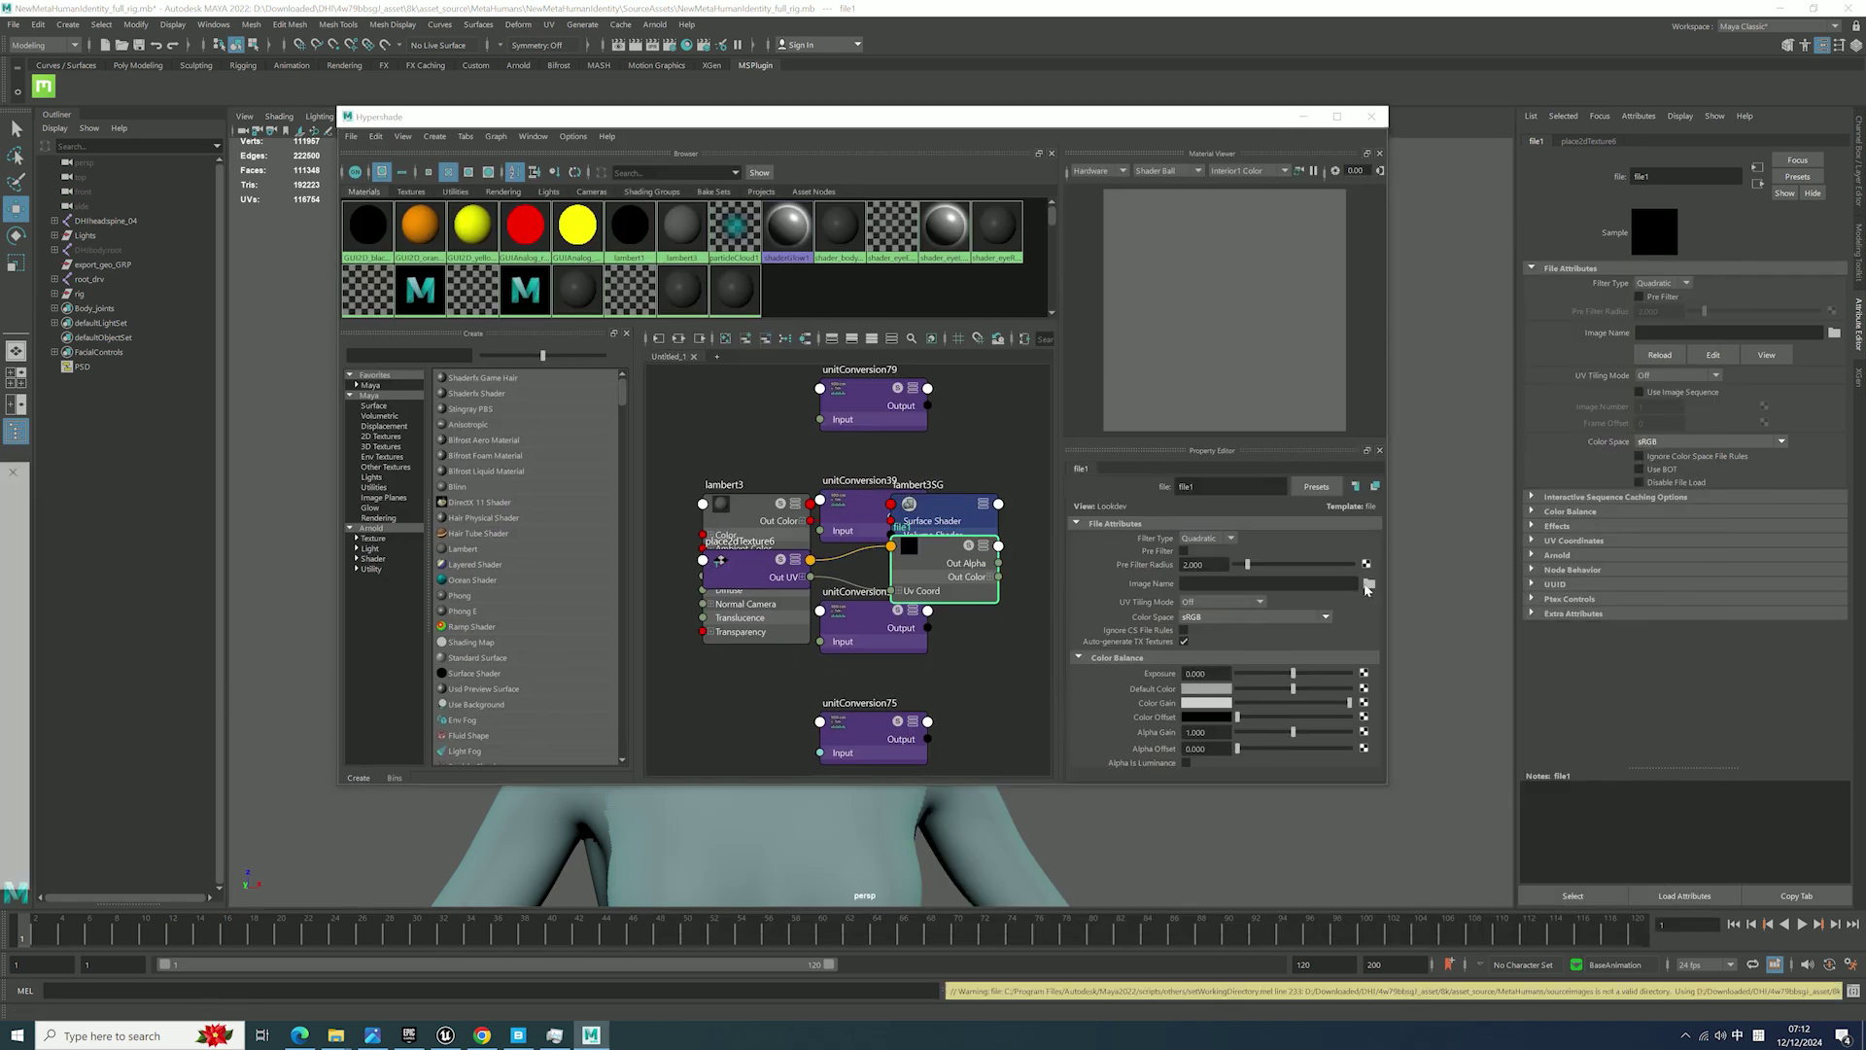
click(1369, 591)
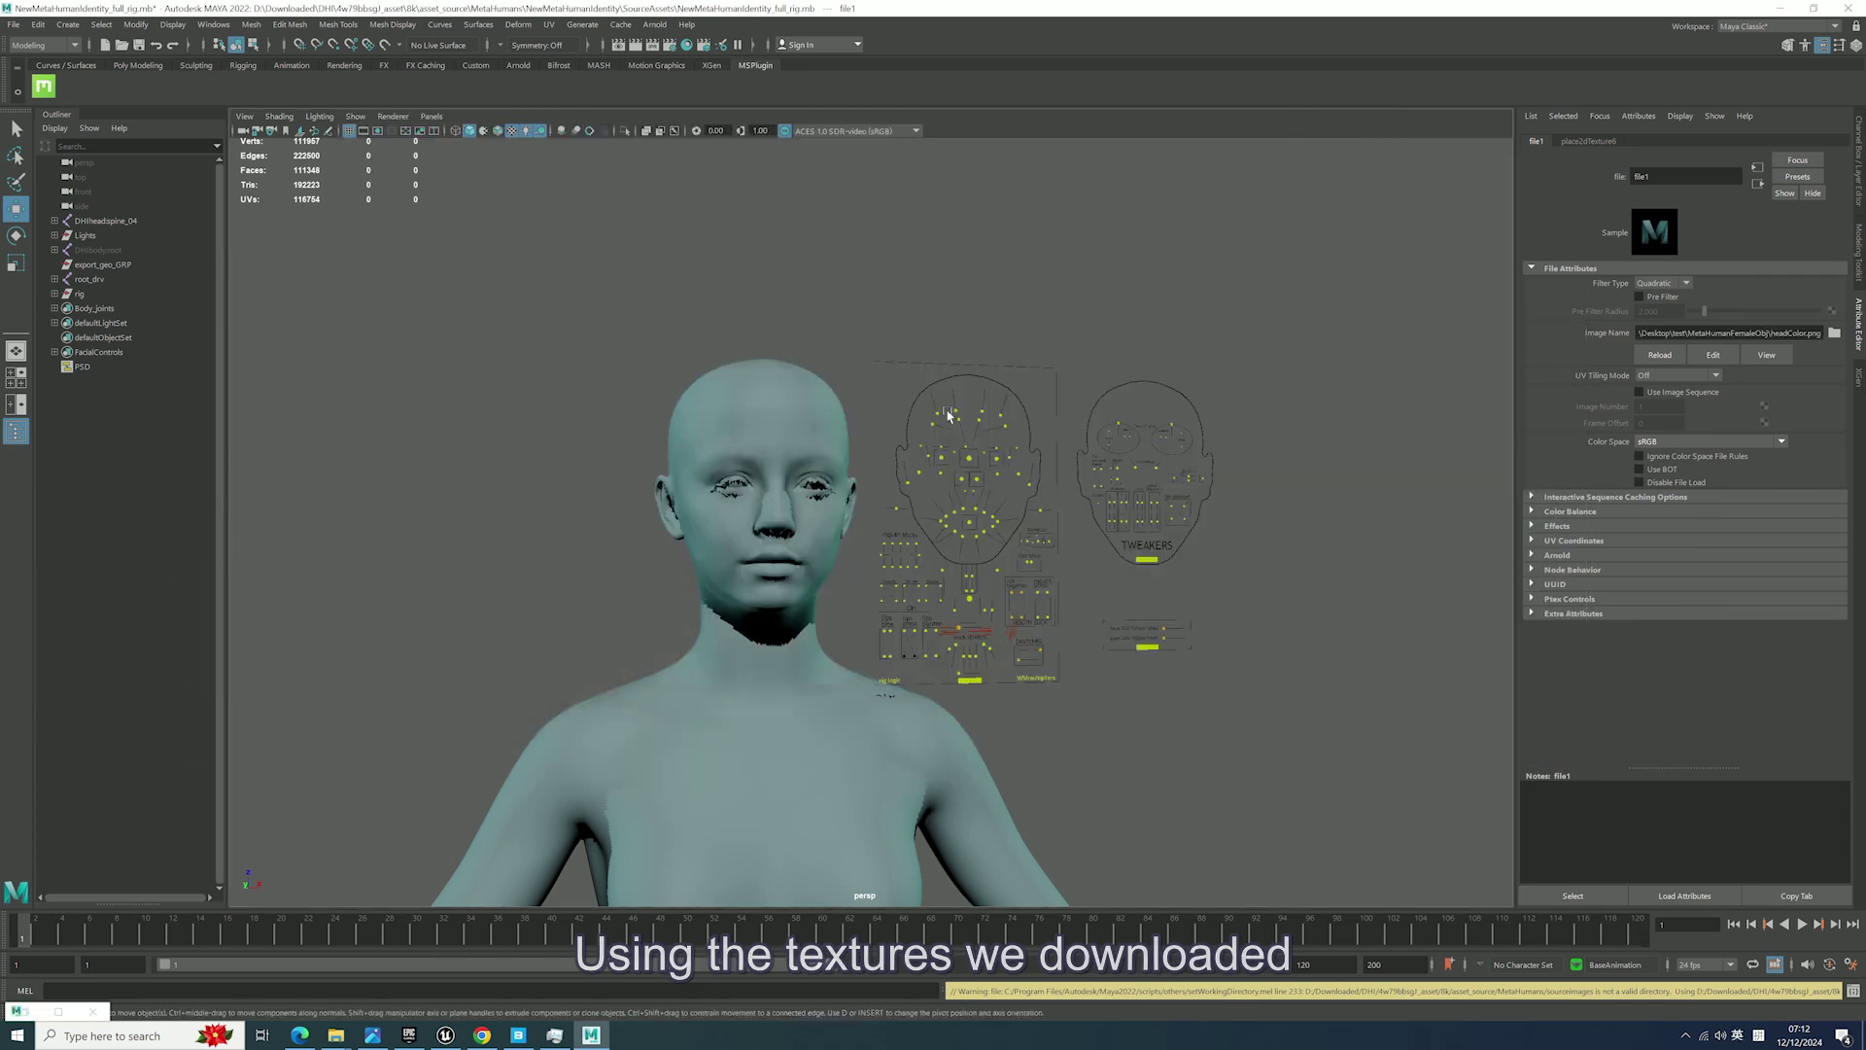
Apply the textured Lambert material to the head mesh and turn off scene lighting in the viewport to inspect it
click(806, 416)
right_drag(806, 416, 897, 972)
right_drag(896, 971, 901, 964)
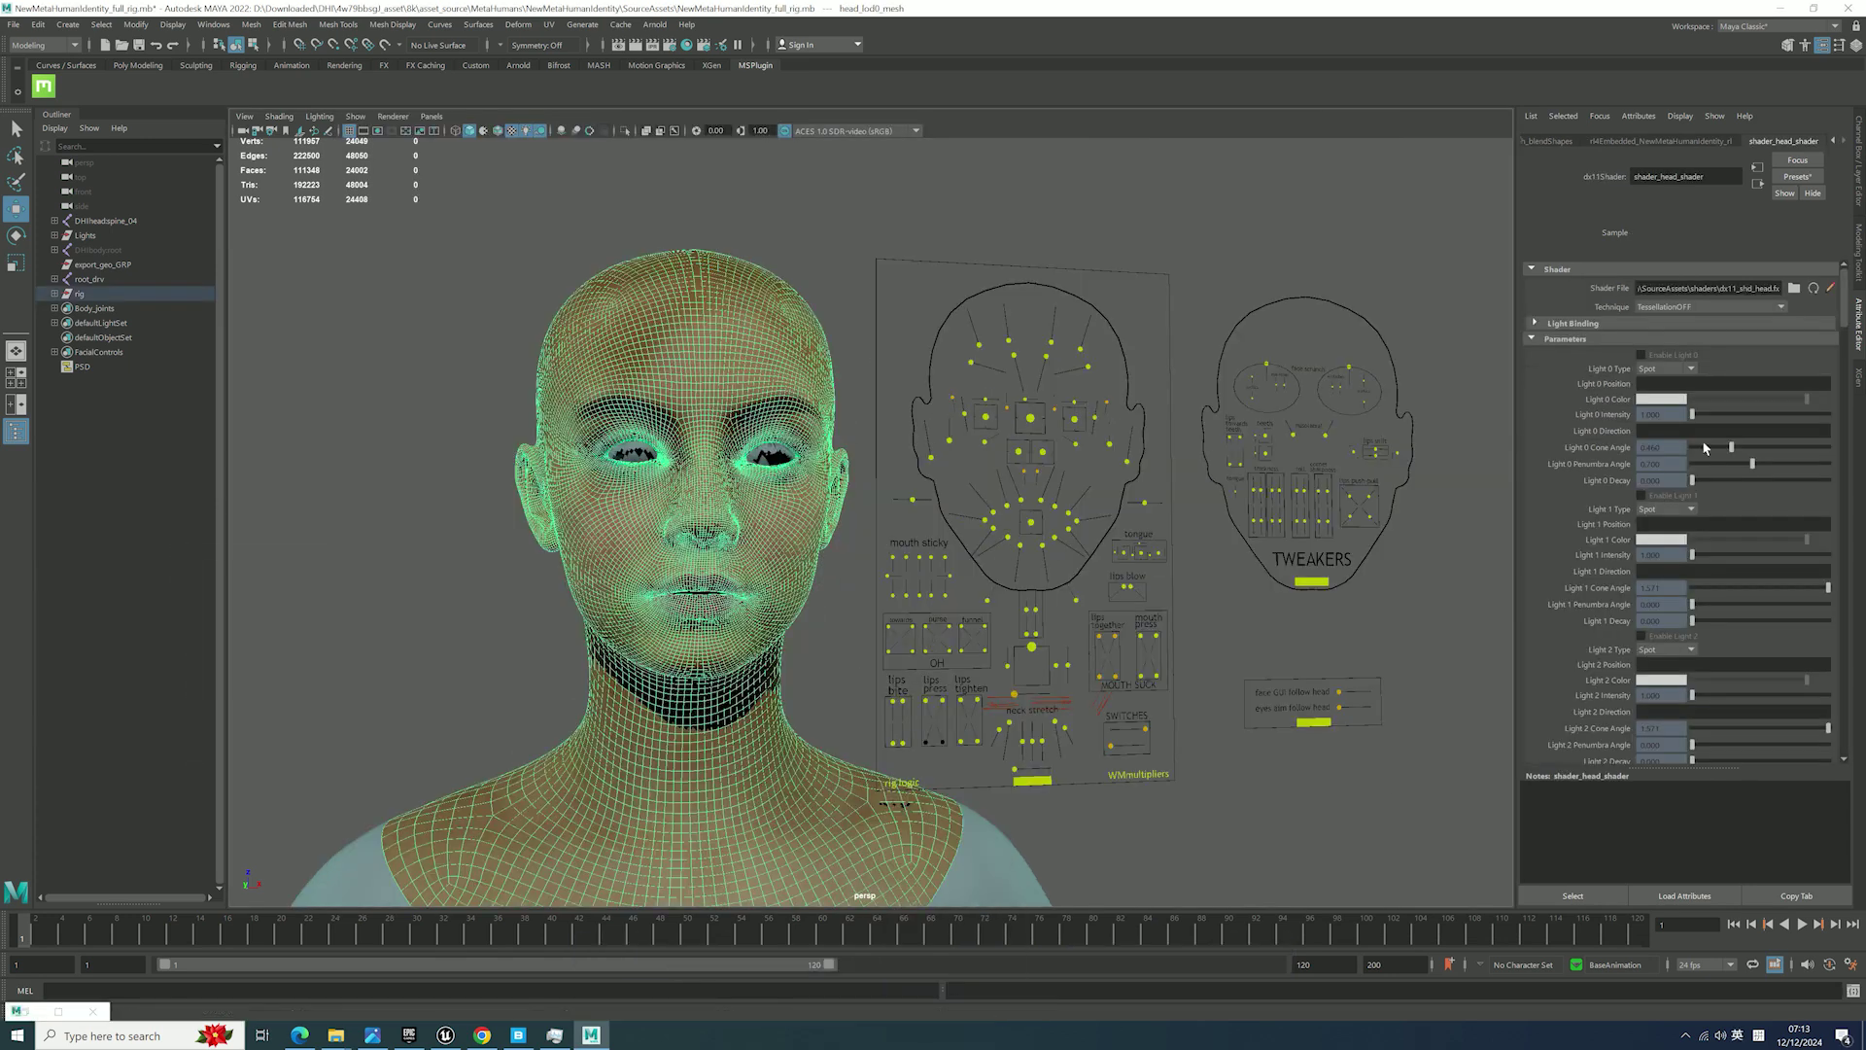
click(1760, 166)
click(1803, 141)
click(817, 272)
mouse_move(817, 272)
alt+mouse_down()
mouse_move(807, 389)
mouse_move(805, 275)
alt+mouse_up()
click(526, 130)
alt+drag(583, 330, 709, 341)
scroll(708, 341, down, 2)
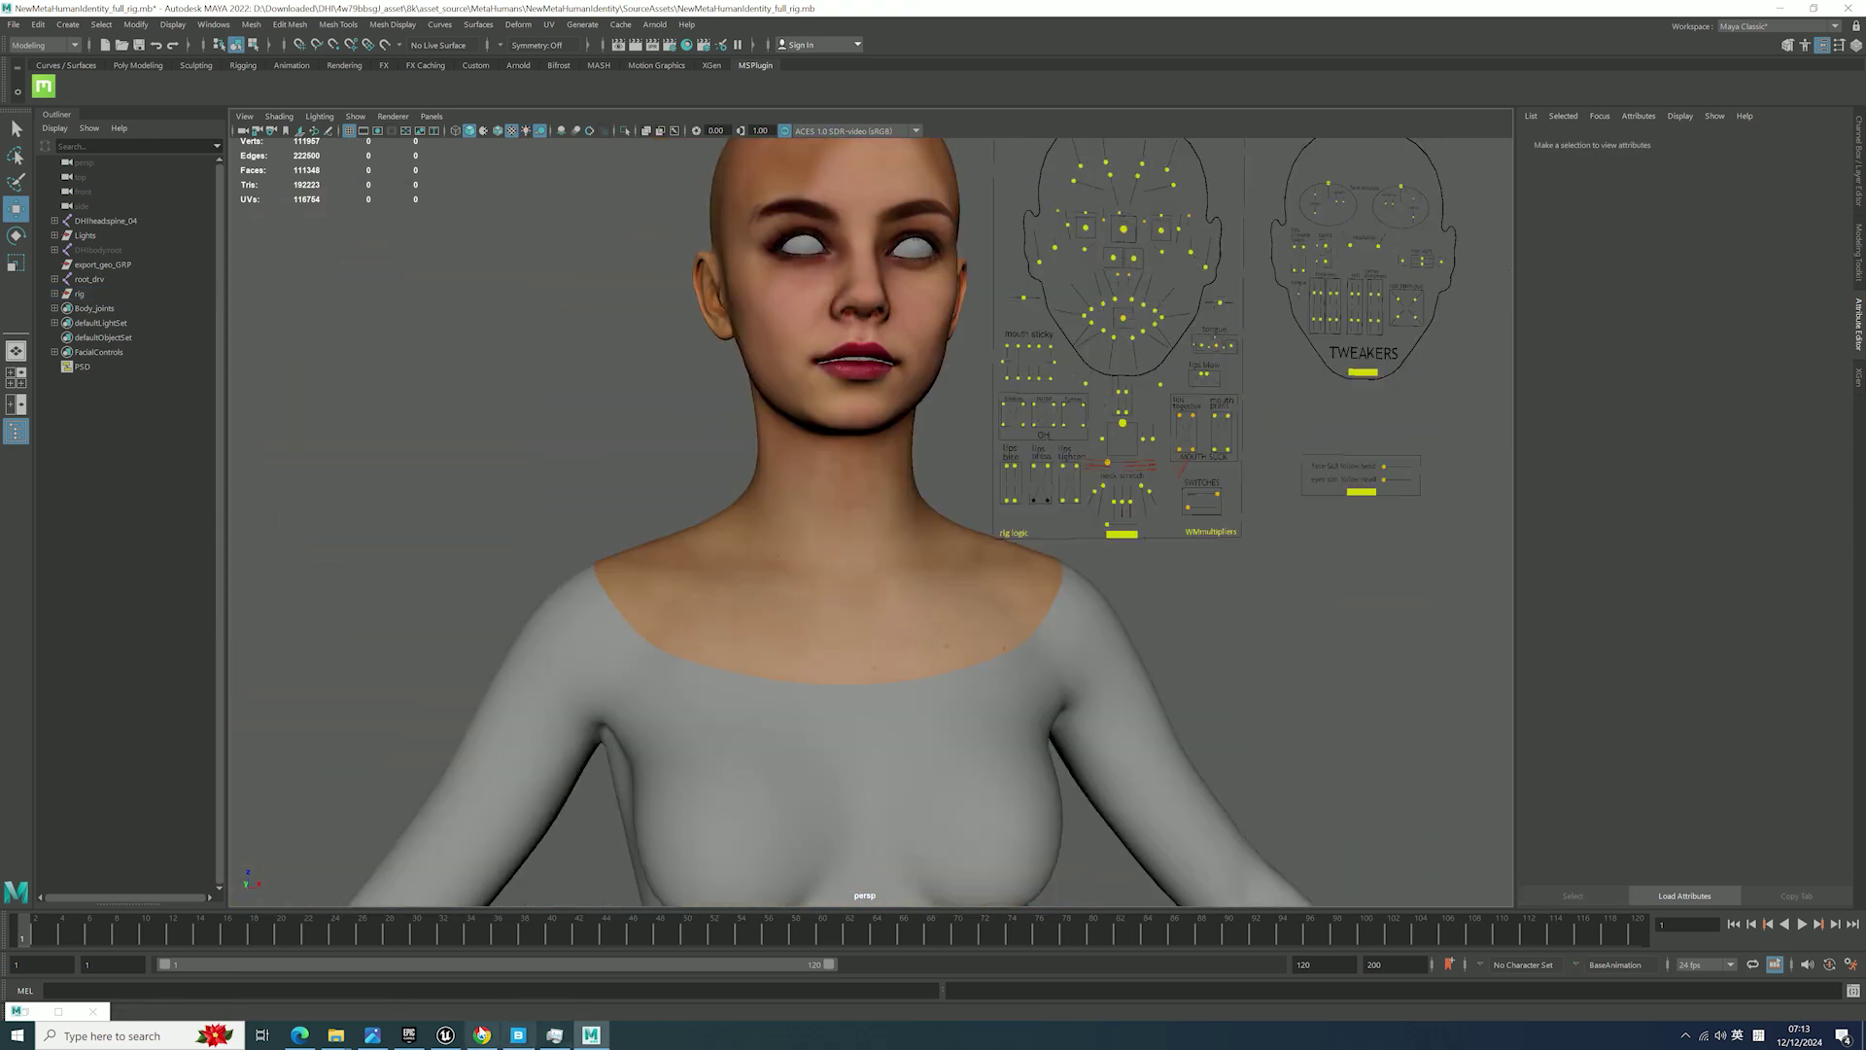
Test the facial rig by moving the central mouth control on the face board to pull the mouth sideways
mouse_move(336, 1035)
click(146, 963)
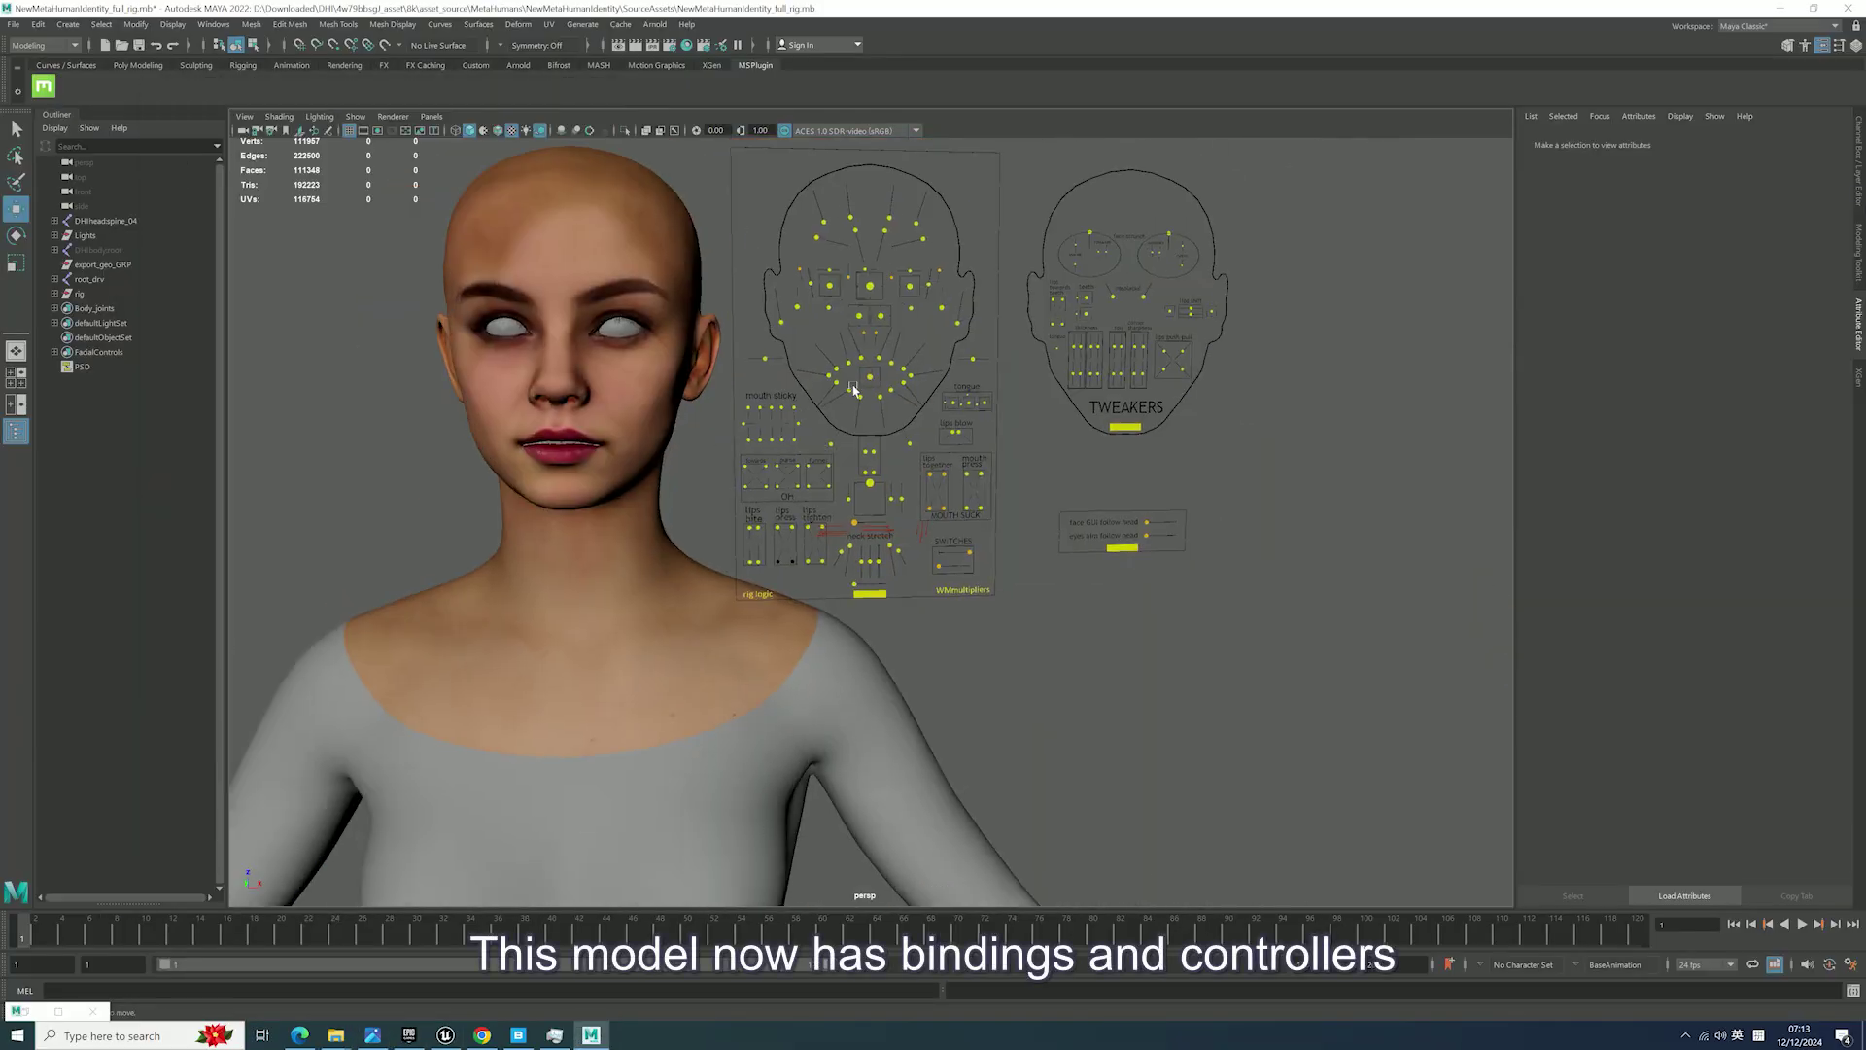
click(870, 377)
alt+middle_drag(959, 259, 990, 375)
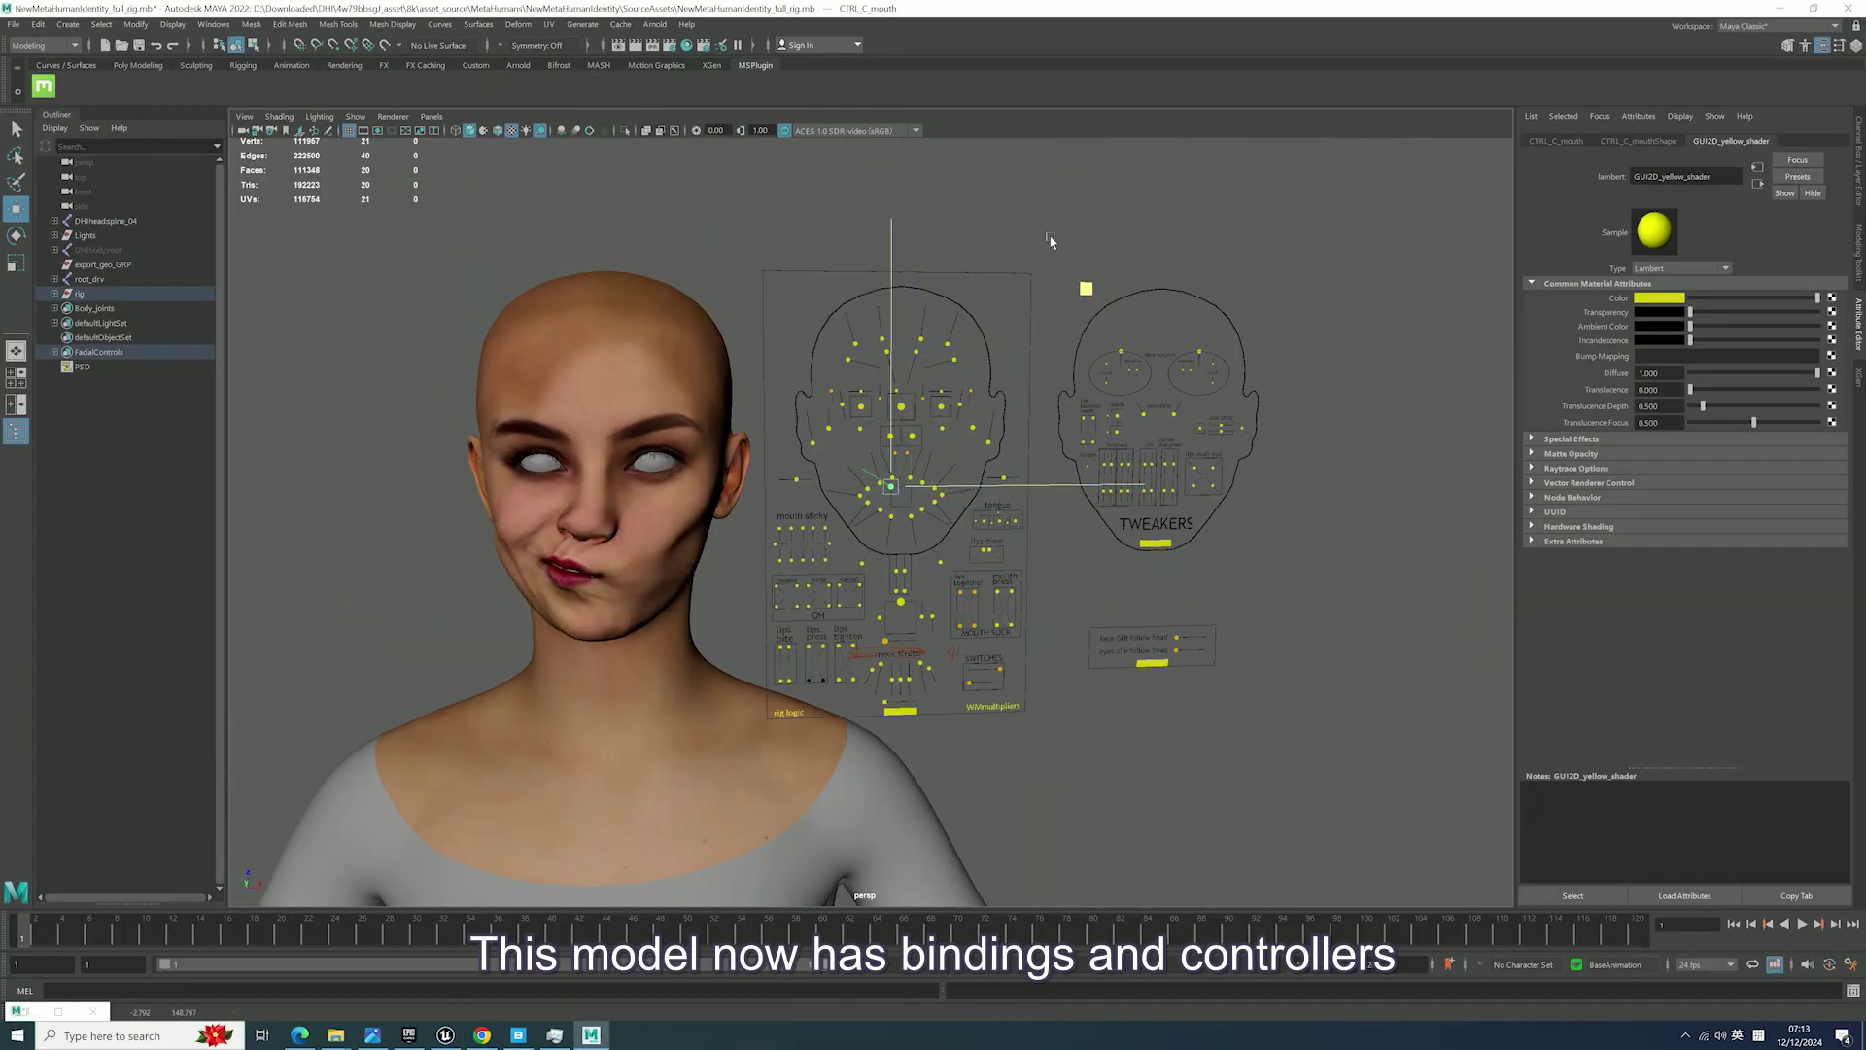